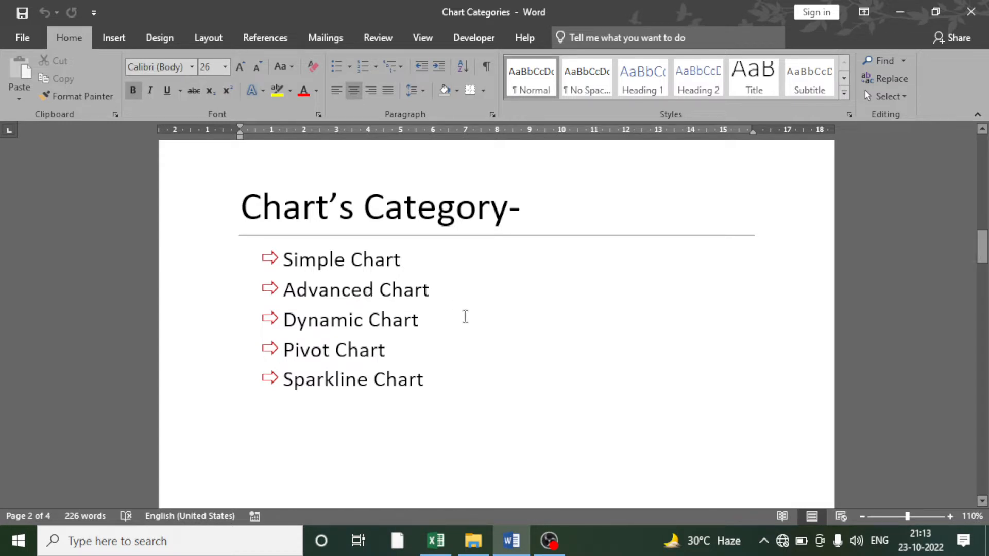
Switch to the Book1 workbook in Excel and bring up the data table on the Main Report sheet
left_click(436, 540)
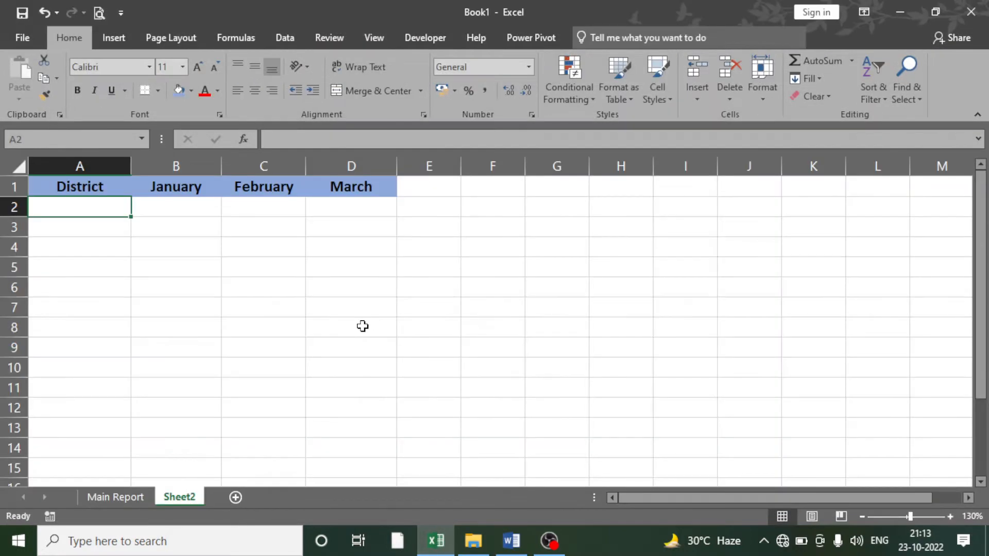
left_click(132, 500)
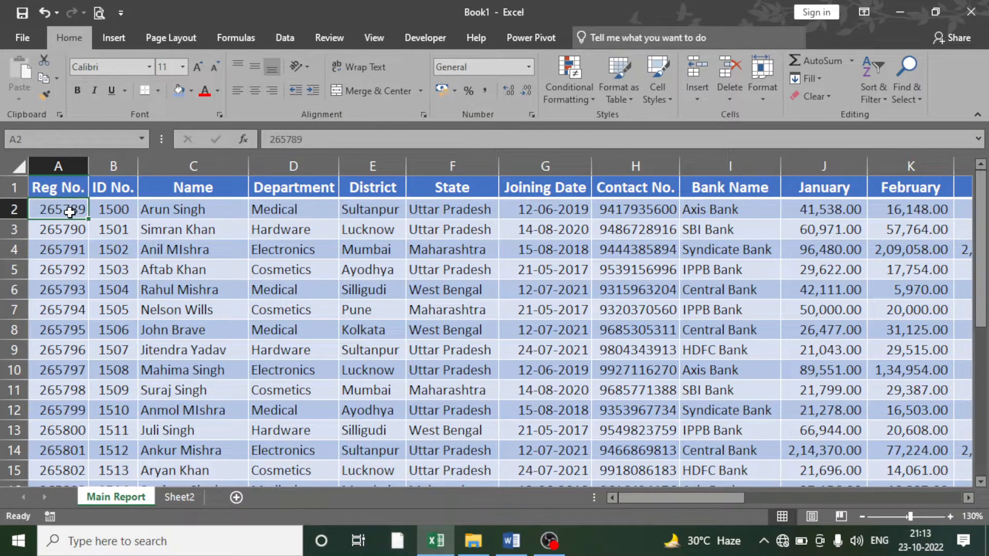
scroll(114, 245, "down", 4)
scroll(115, 245, "up", 4)
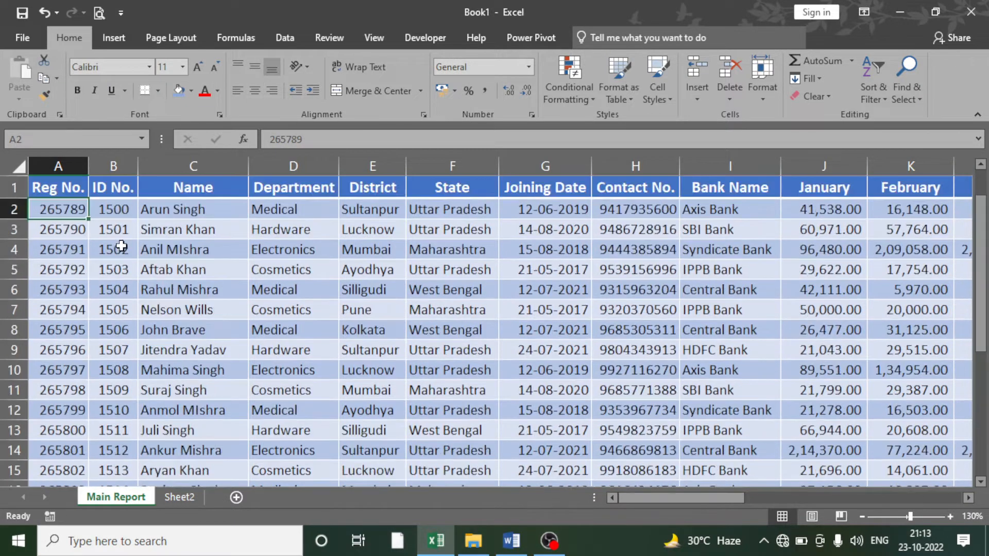
left_click(108, 206)
Examine the header row of the Main Report table from Reg No. through Bank Name
left_click(75, 188)
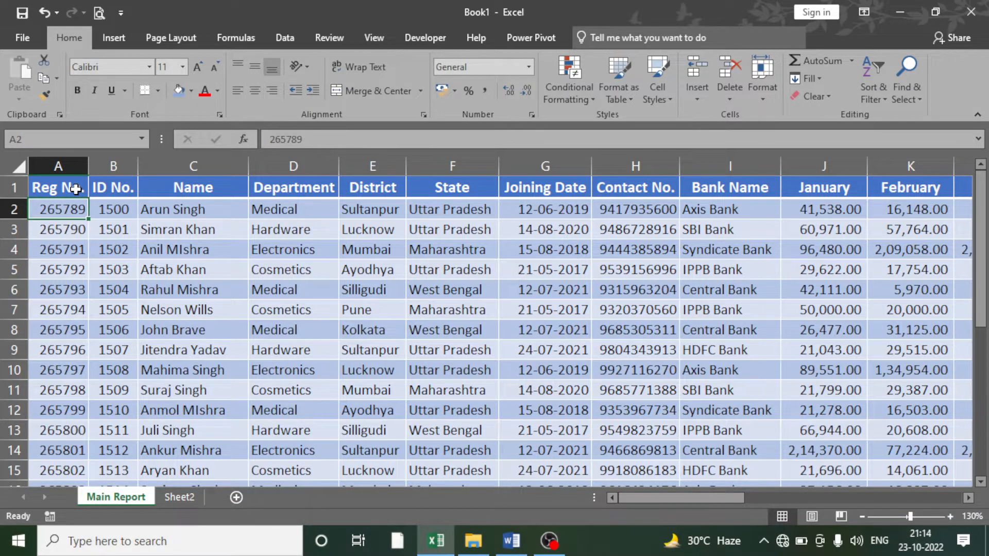
key("Right")
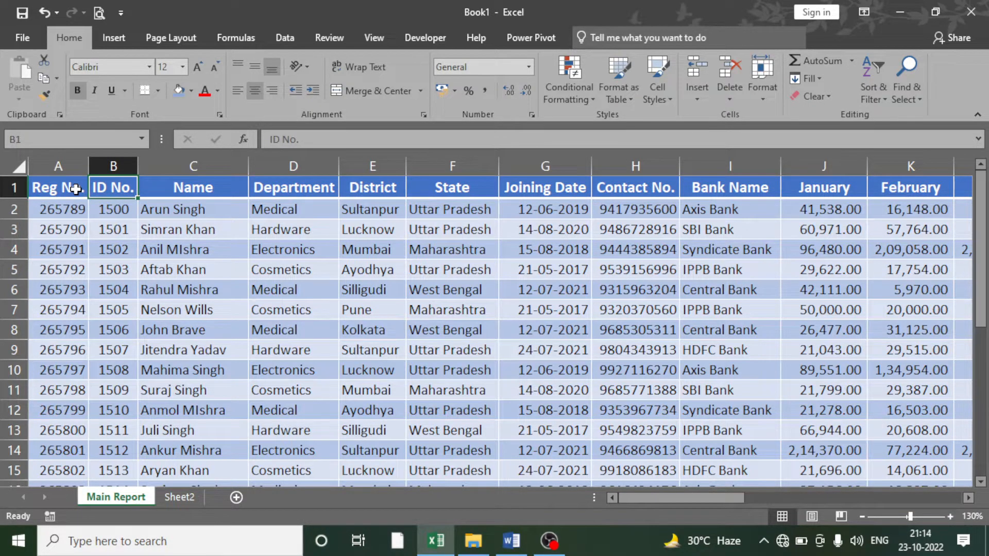
key("Right")
key("Right")
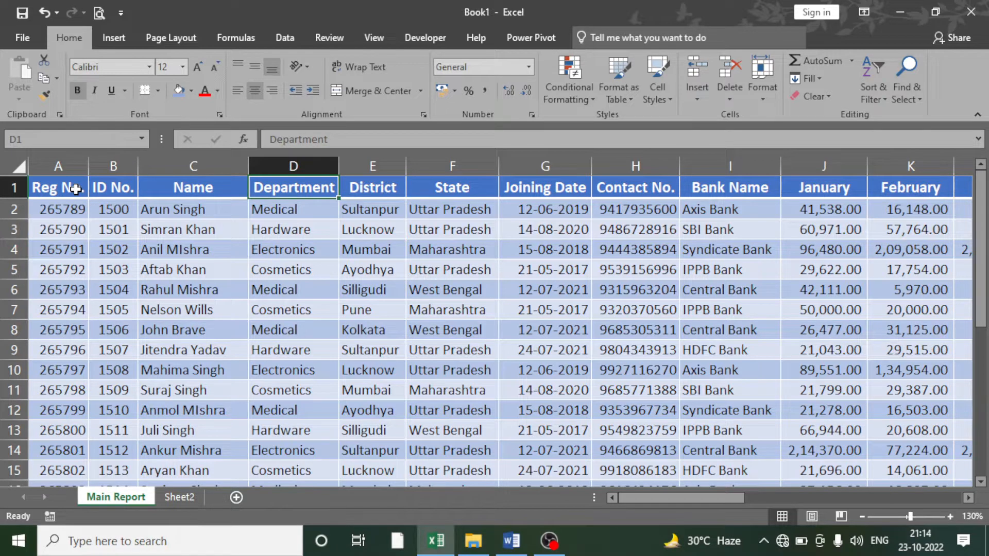
key("Right")
key("Right")
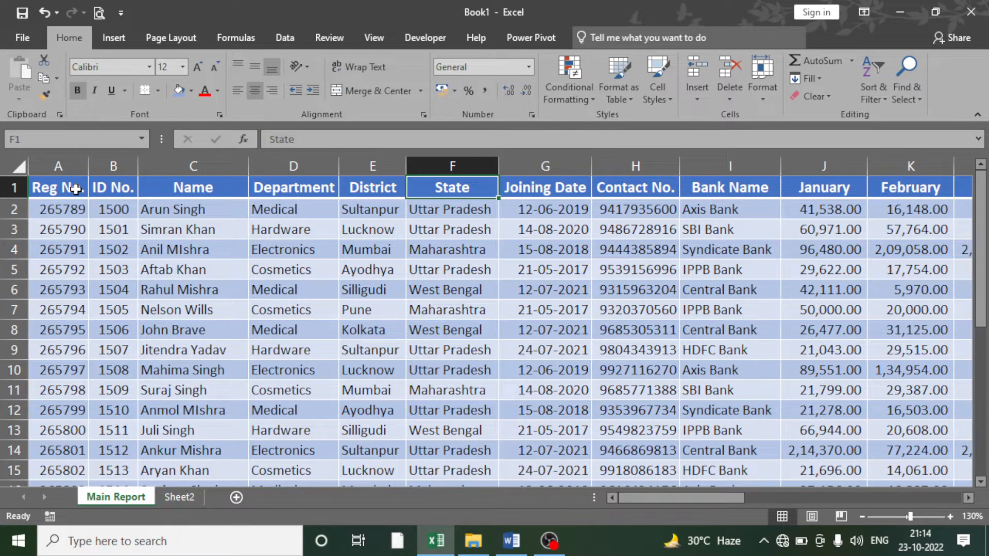
key("Right")
key("Right")
key("Right")
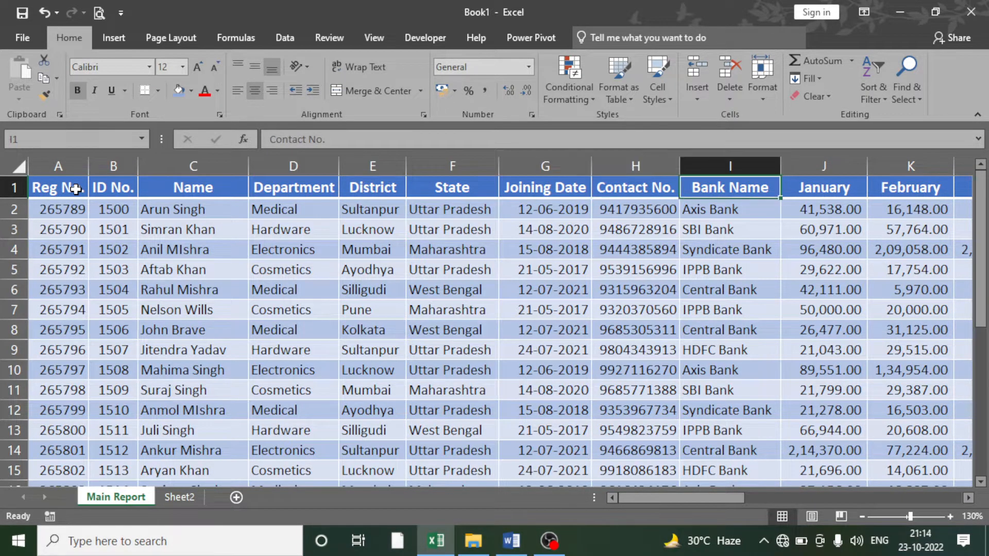
Examine the monthly sales columns of the Main Report table from January through December
key("Down")
key("Down")
key("Right")
key("Right")
key("Right")
key("Right")
key("Right")
key("Right")
key("Right")
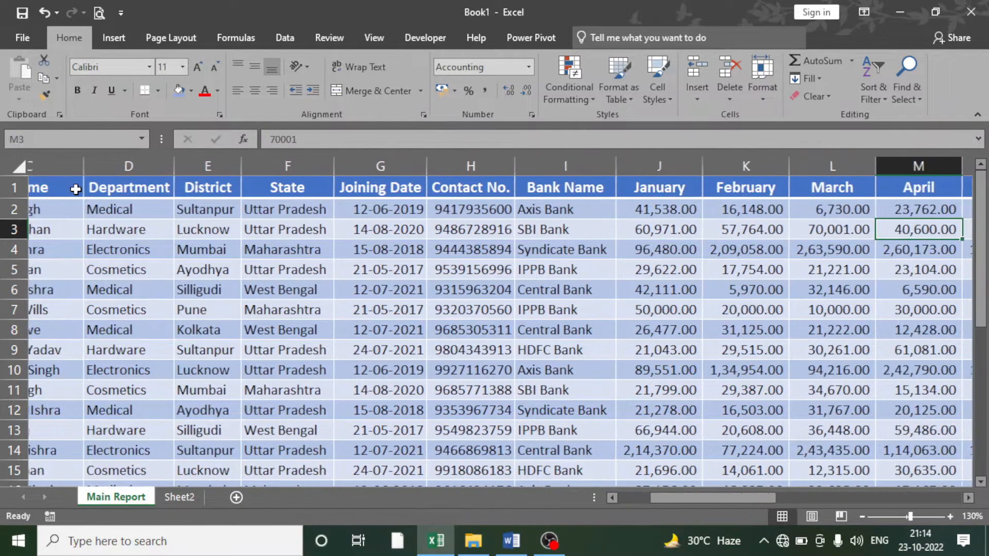
key("Right")
key("Right")
key("Right")
key("Right")
key("Right")
key("Right")
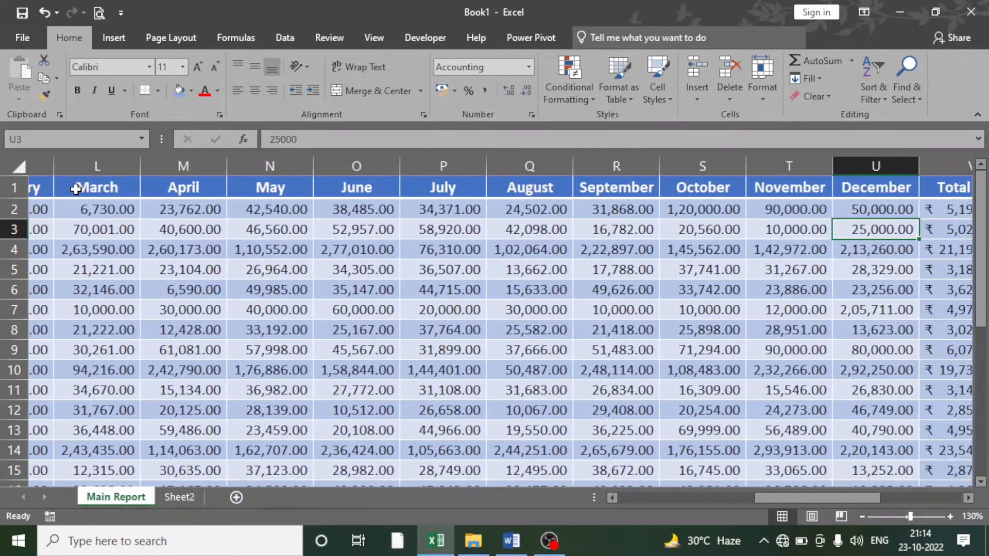
key("Left")
key("Up")
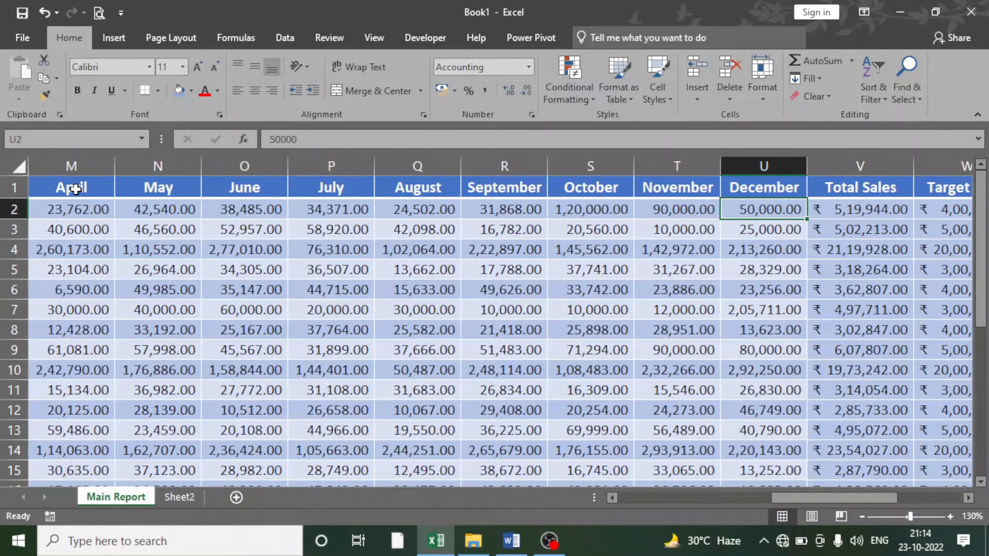
key("Down")
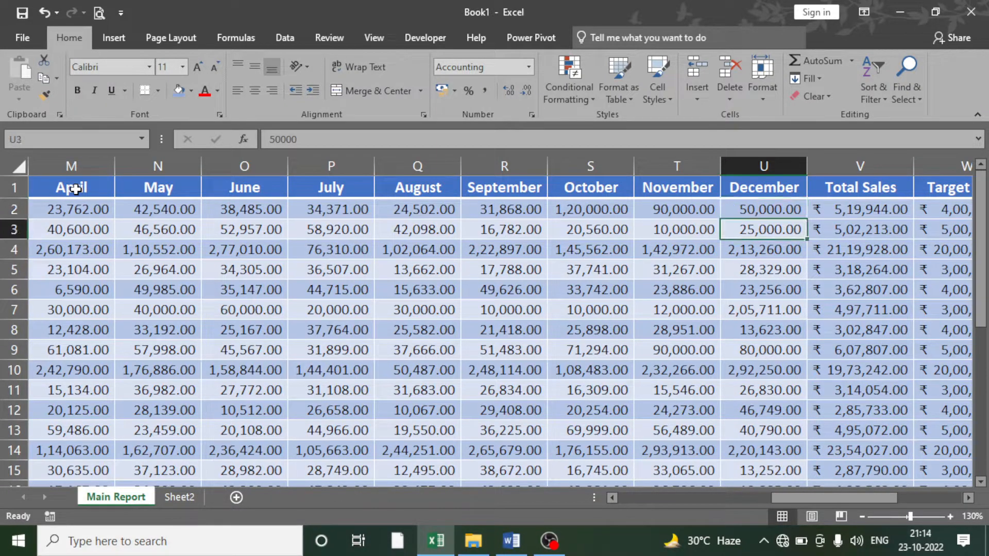
key("Up")
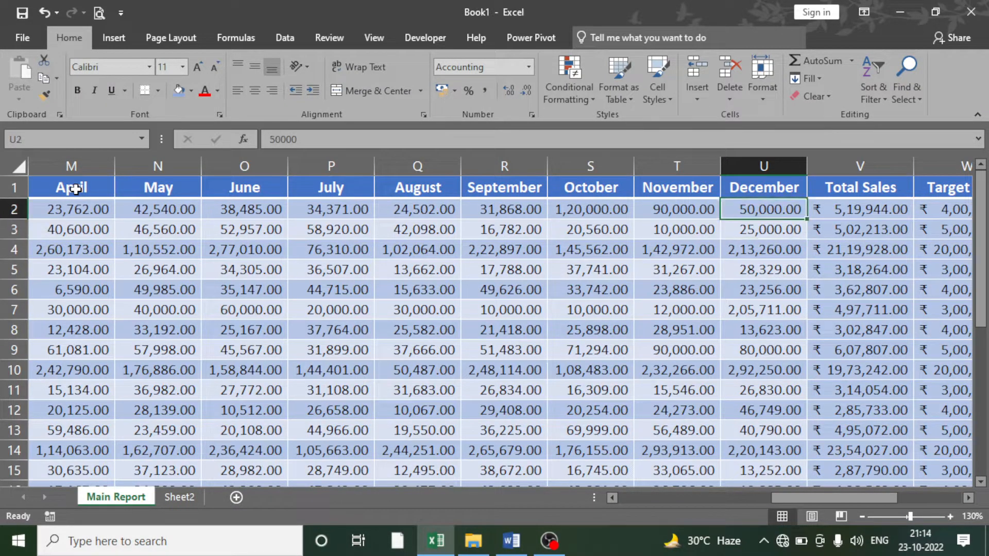
key("Down")
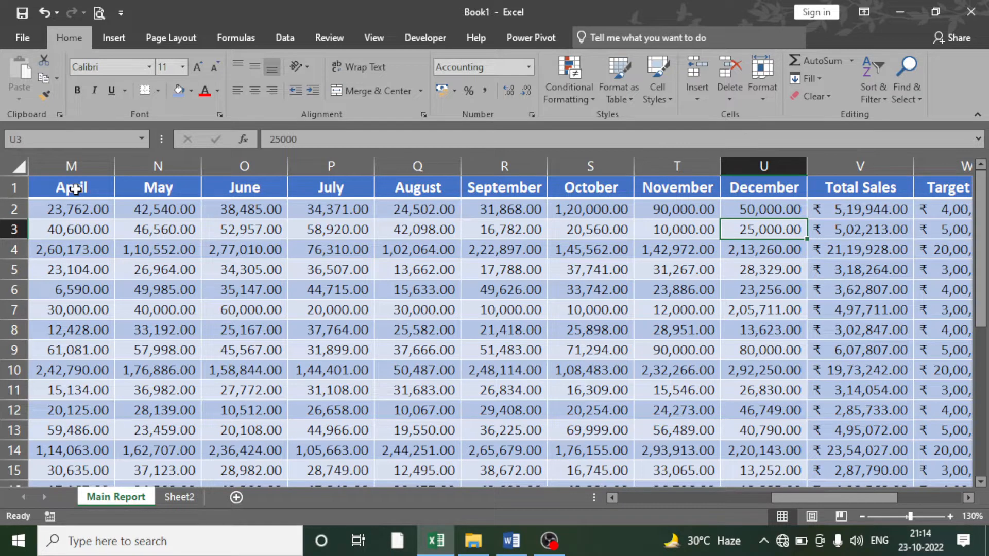
Inspect the Total Sales formula in cell V2 and leave it as it is
key("Right")
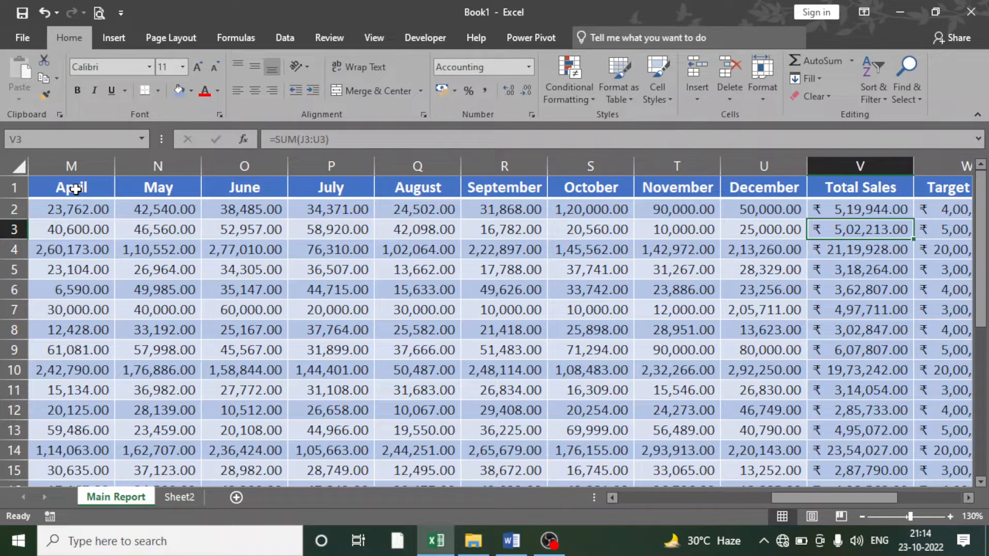
double_click(874, 209)
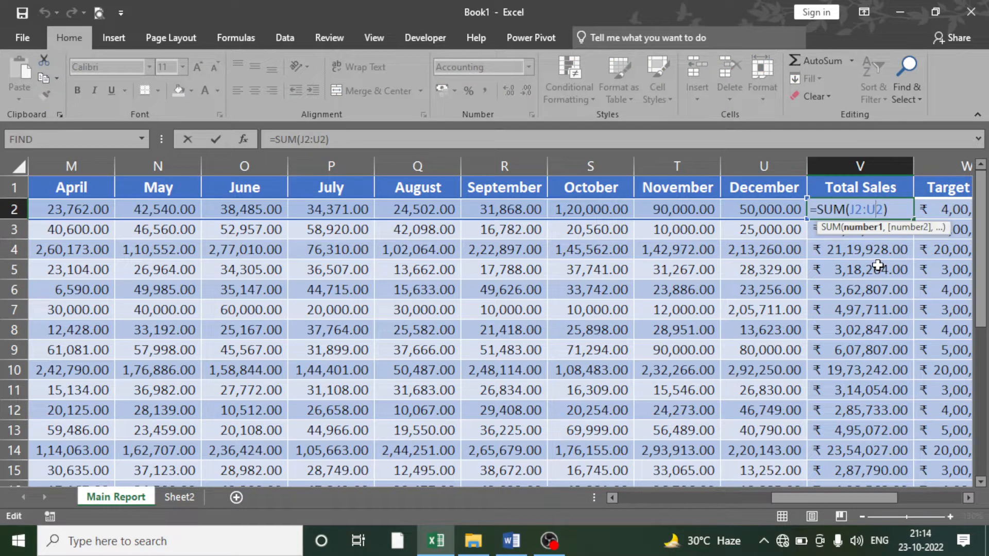
key("Return")
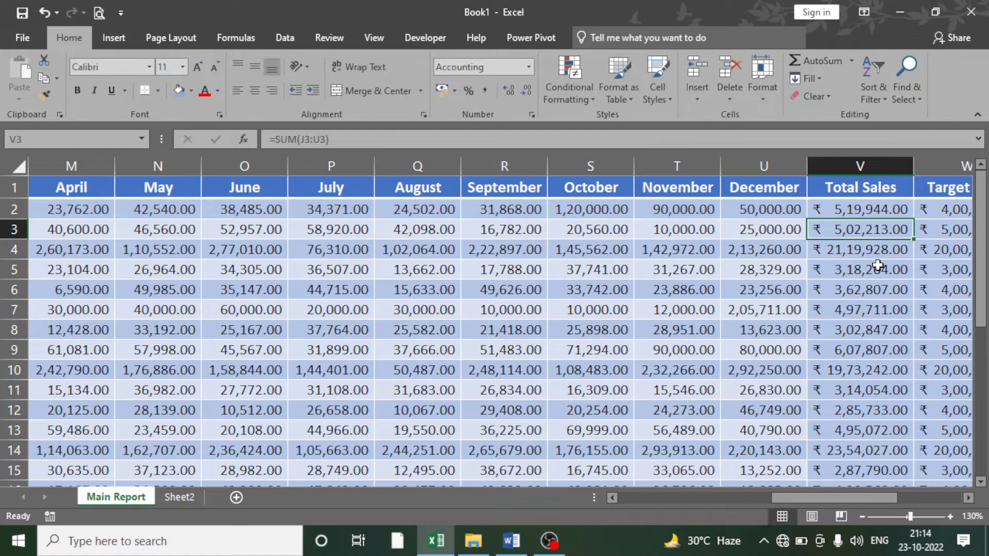
Look over the table's remaining columns up to % Status and inspect the Target Sales formula in cell W2
key("Right")
key("Right")
key("Right")
key("Right")
key("Right")
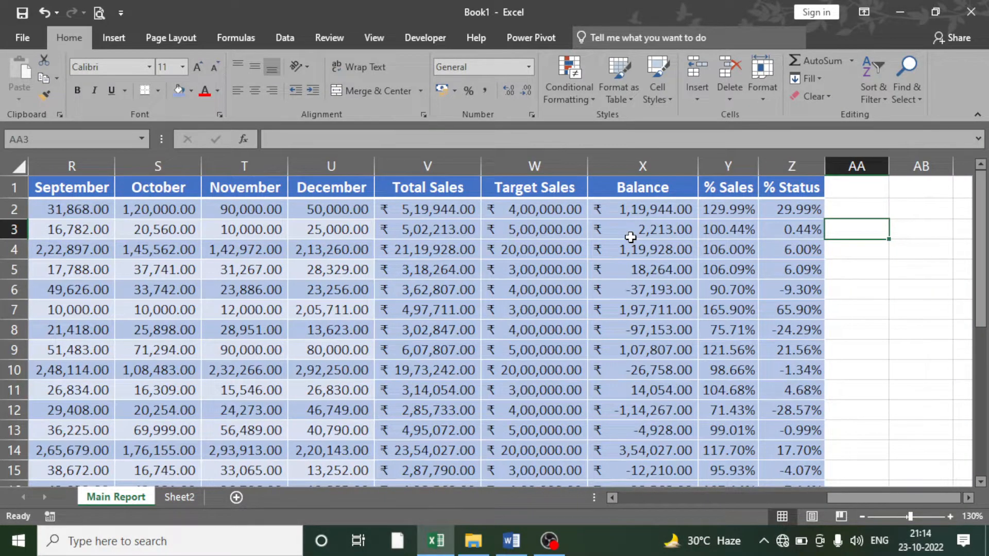
double_click(542, 208)
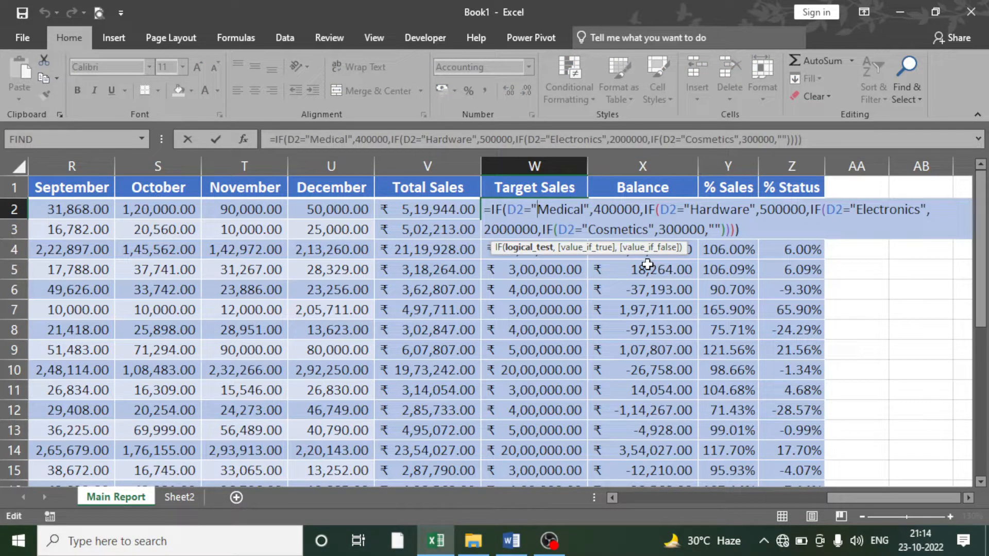
key("Return")
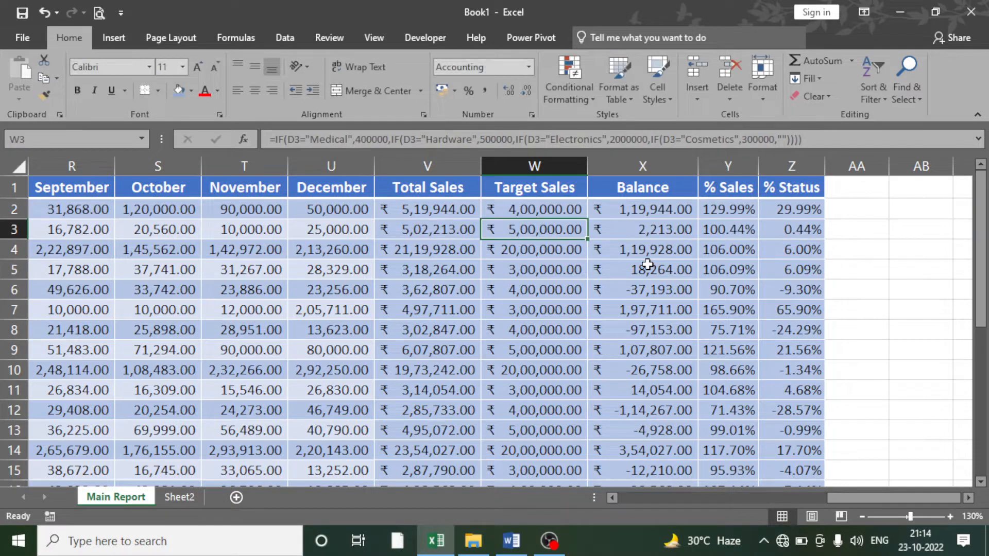
Inspect the Balance formula in cell X2 and the % Sales formula in cell Y2
double_click(652, 209)
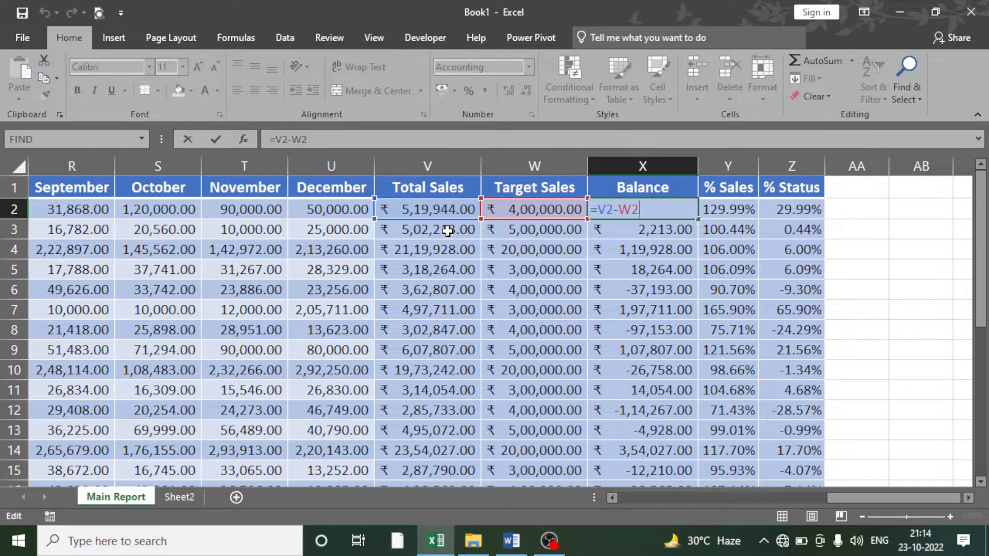
key("Return")
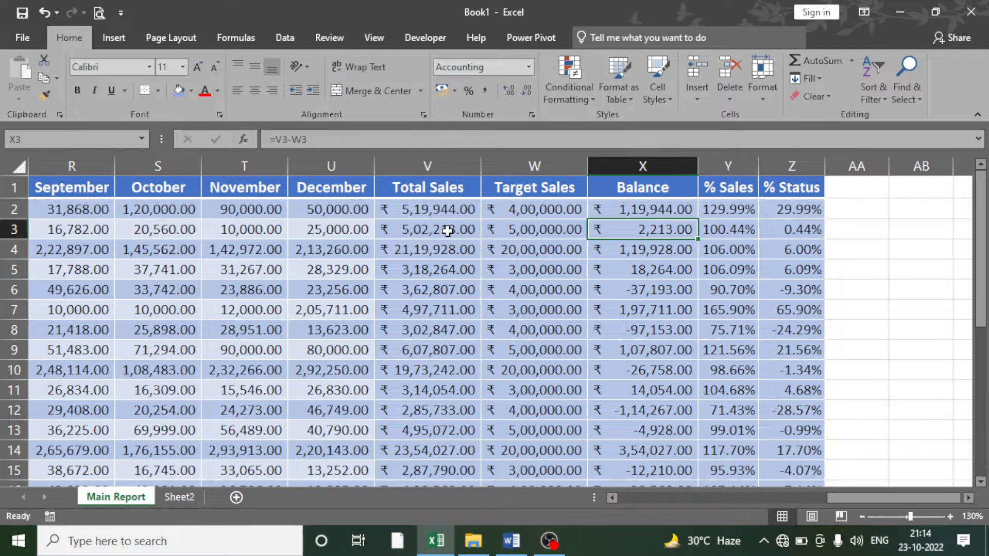
left_click(657, 208)
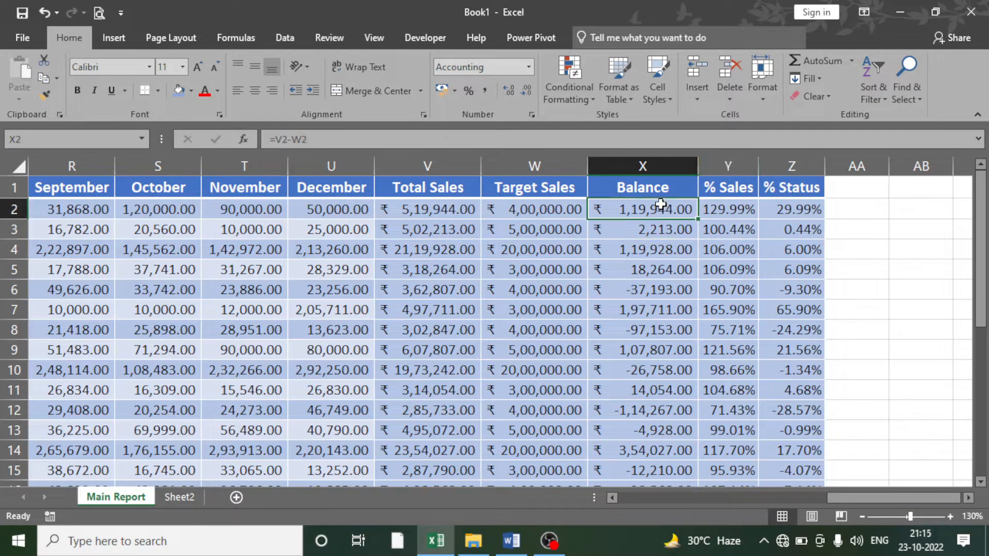
left_click(731, 211)
double_click(731, 211)
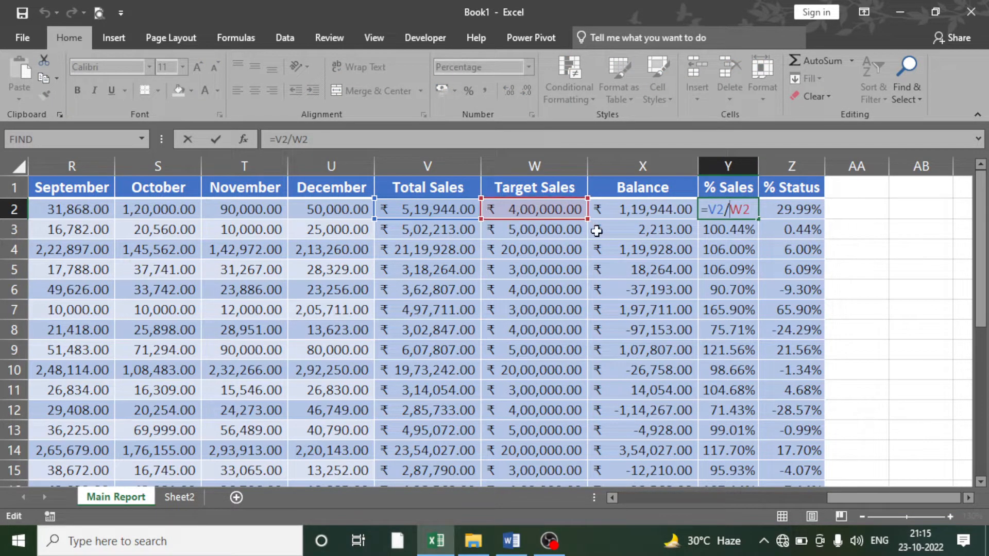
key("Return")
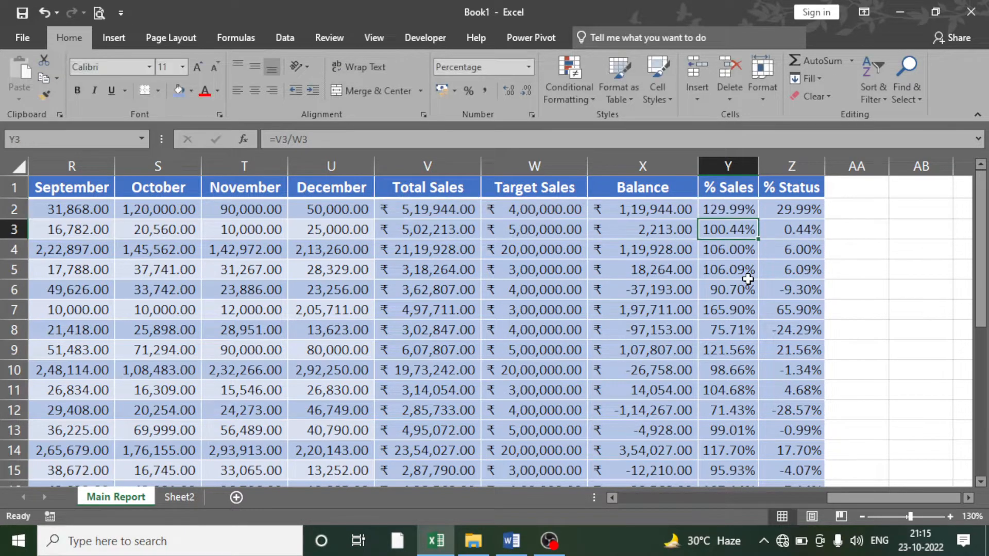
Inspect the % Status formula in cell Z2, undo the re-entry of that cell, and check other cells in the column
left_click(785, 207)
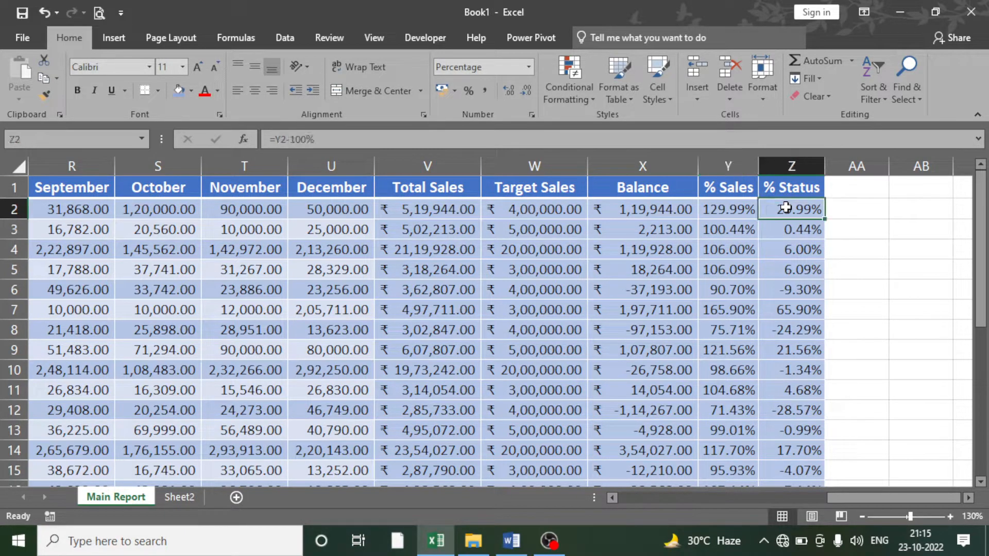
double_click(785, 207)
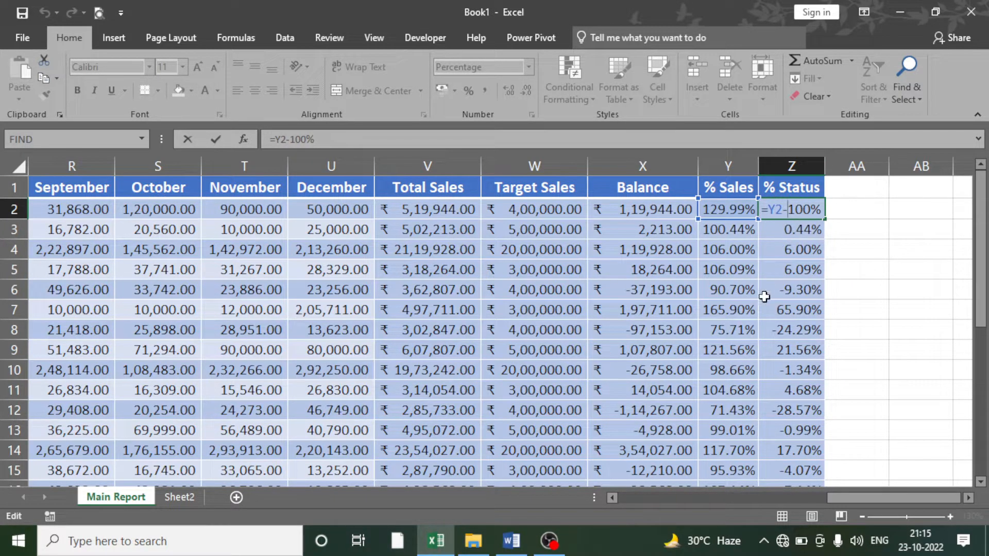
key("Return")
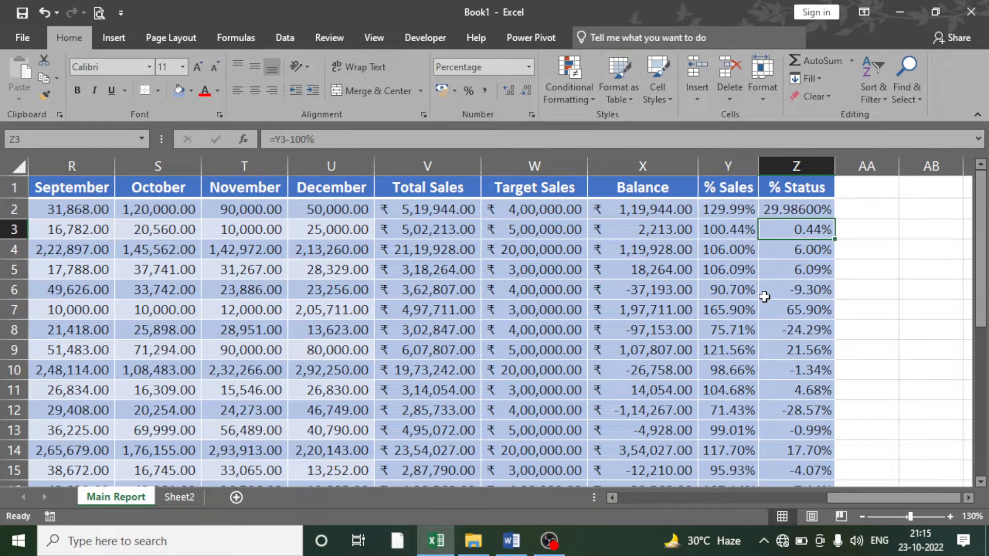
key("ctrl+z")
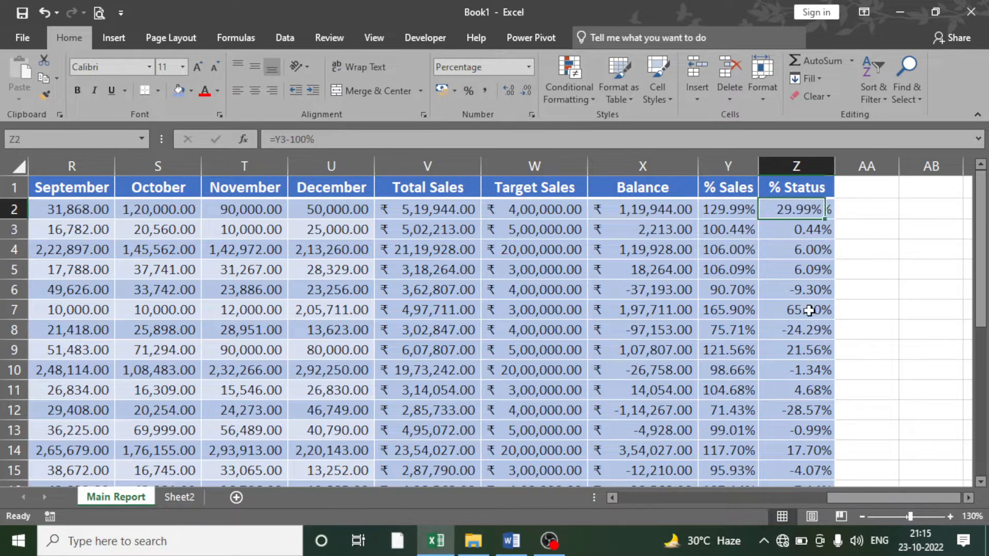
left_click(804, 235)
left_click(796, 310)
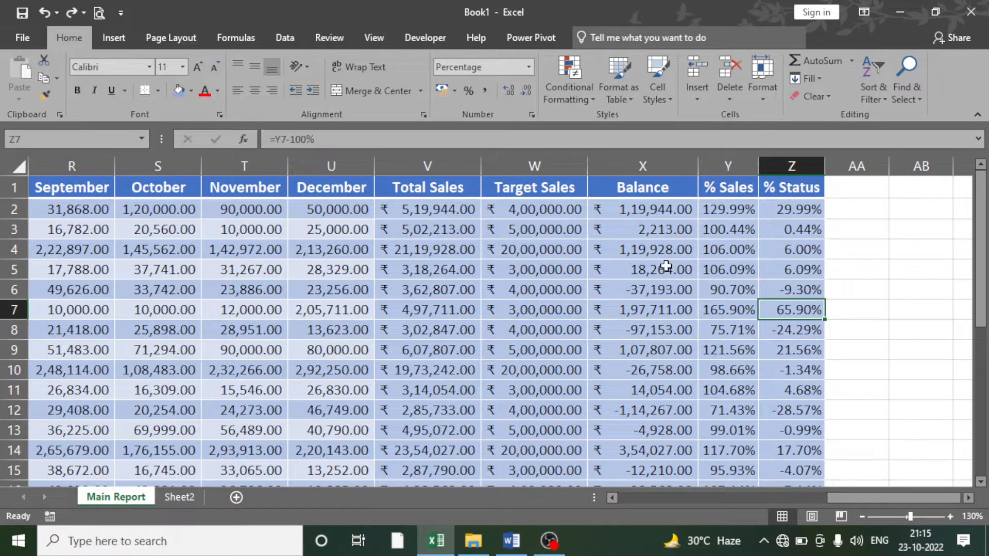
Return to the first columns of the table and examine the rows and the entries in the State column
left_click(541, 227)
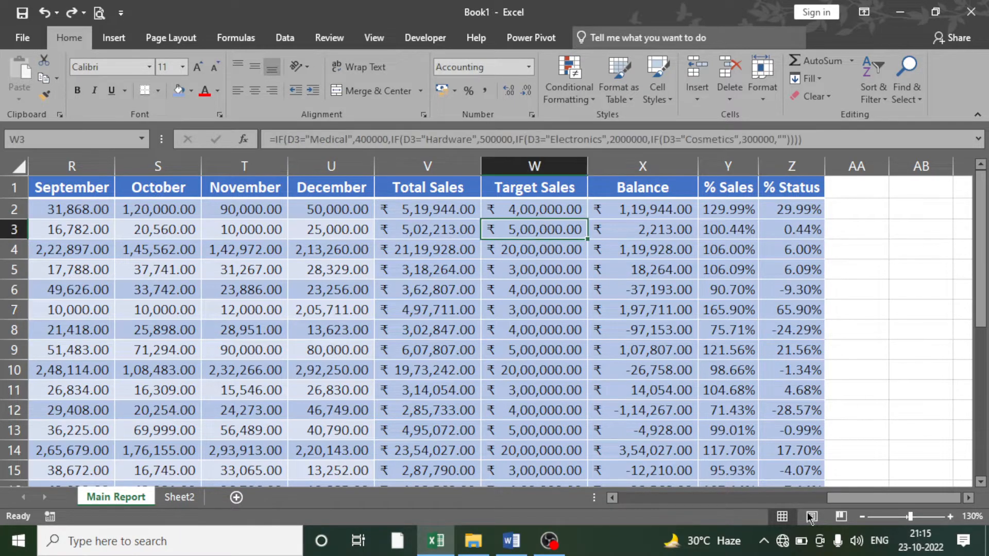
left_click_drag(850, 498, 641, 508)
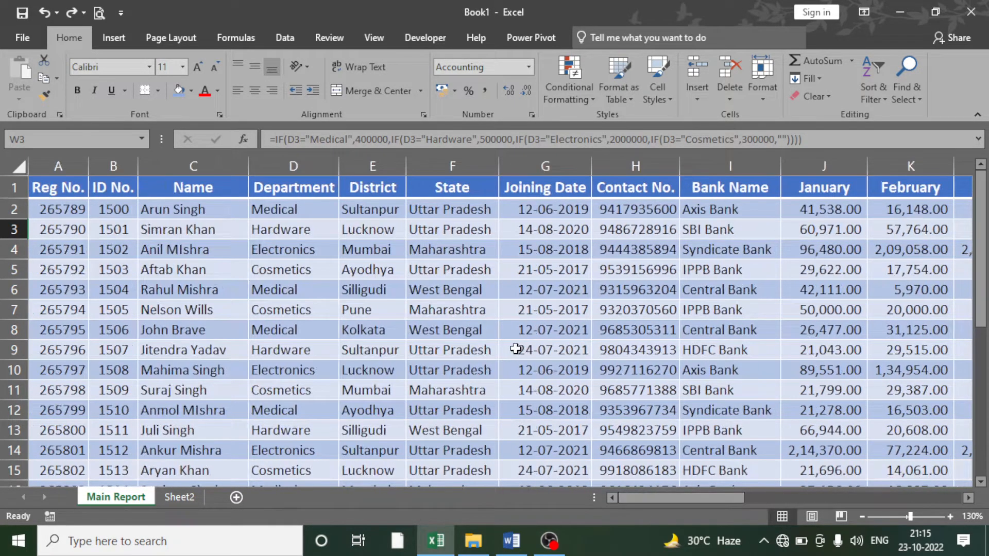
scroll(514, 346, "down", 7)
scroll(514, 346, "up", 4)
scroll(515, 346, "up", 3)
left_click(464, 269)
left_click(462, 229)
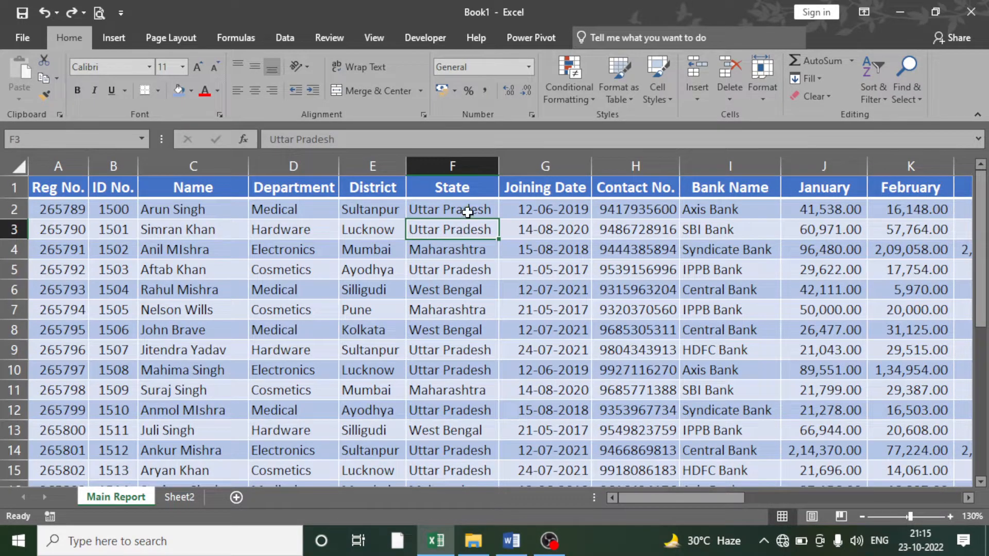
left_click(468, 212)
left_click(464, 253)
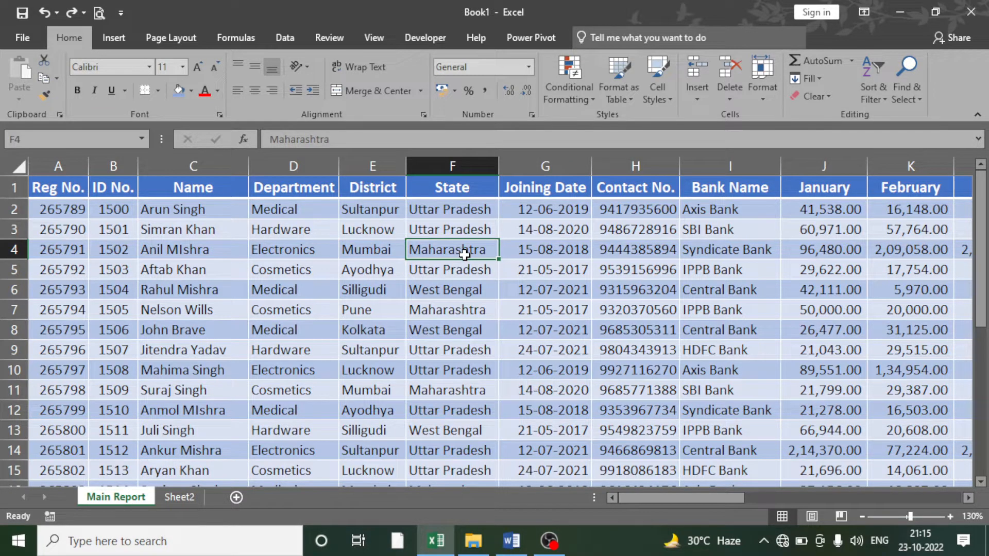
Examine row 4 of the Main Report table across the month columns up to % Sales
key("Right")
key("Right")
key("Right")
key("Right")
key("Right")
key("Right")
key("Right")
key("Right")
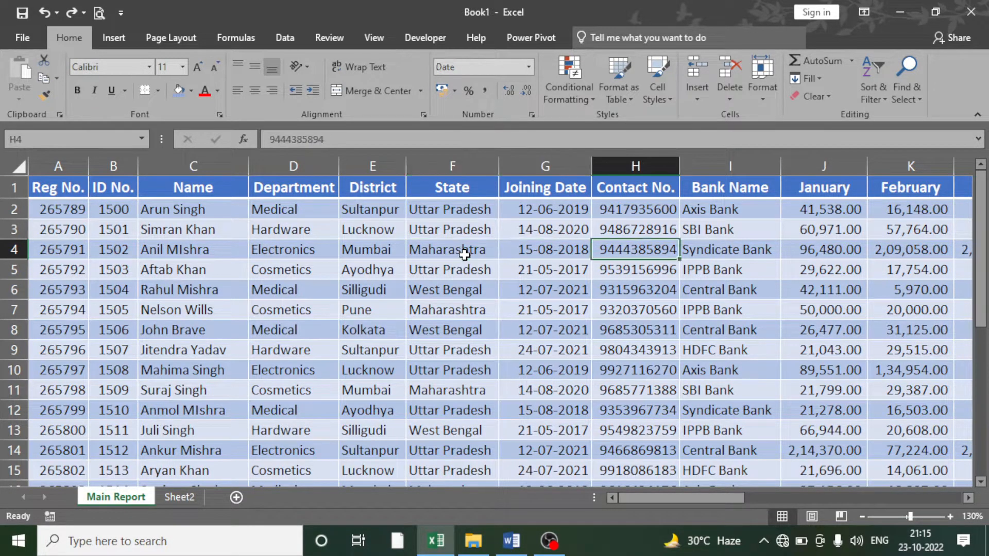
key("Right")
key("Right")
key("Right")
key("Right")
key("Right")
key("Right")
key("Right")
key("Right")
key("Right")
key("Right")
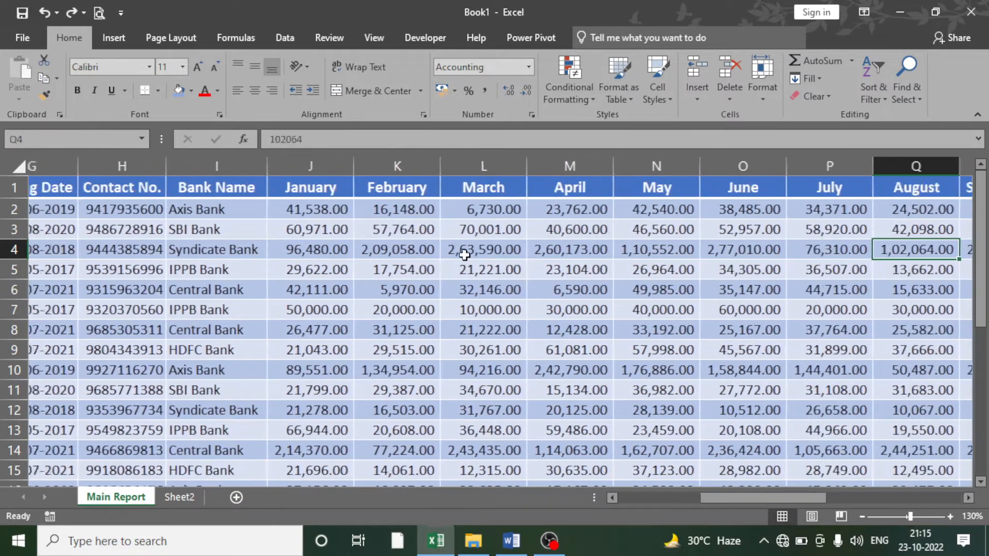
key("Right")
key("Right")
key("Right")
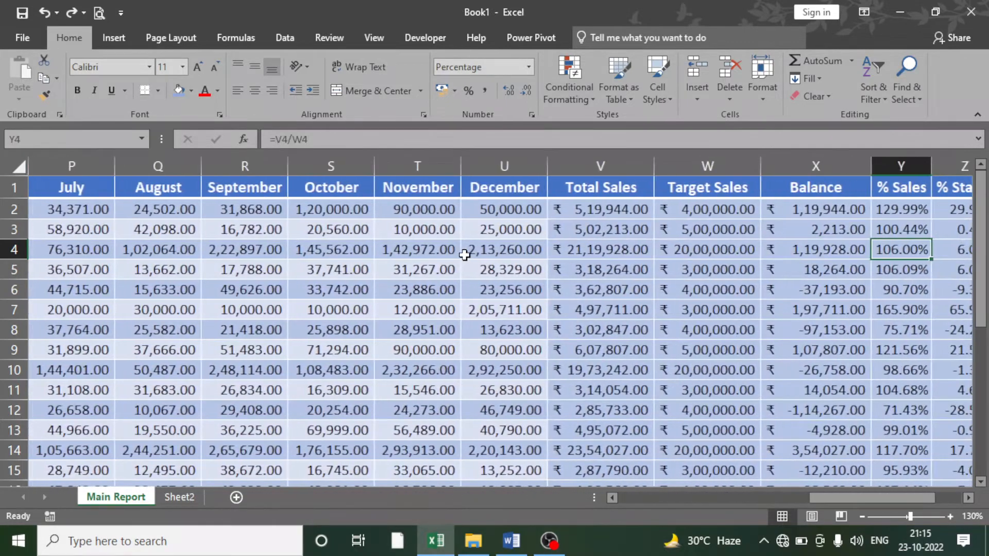
Go back along the table to its first record in the Reg No. column, cell A2
key("Left")
key("Left")
key("Left")
key("Left")
key("Left")
key("Left")
key("Left")
key("Left")
key("Left")
key("Left")
key("Left")
key("Left")
key("Left")
key("Left")
key("Left")
key("Left")
key("Left")
key("Left")
key("Left")
key("Left")
key("Left")
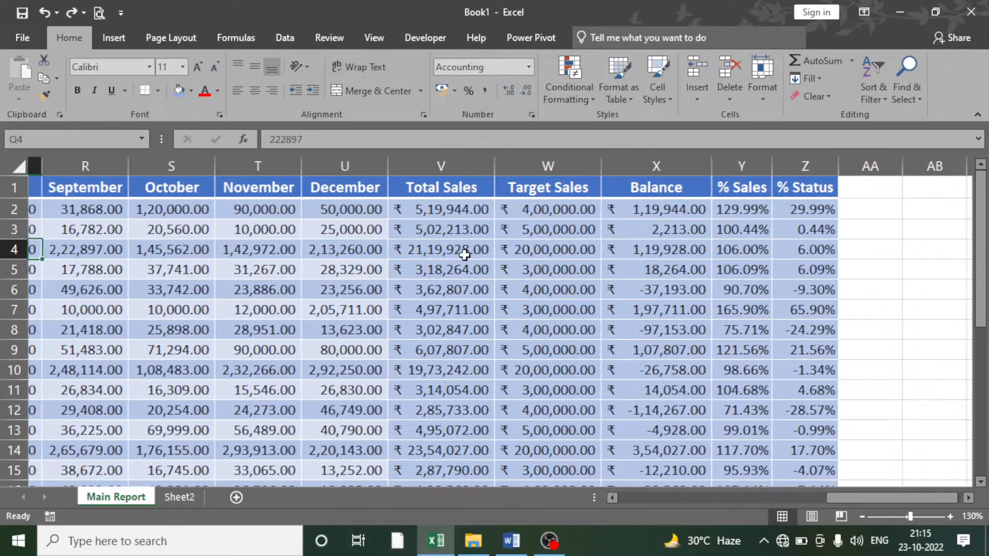
key("Up")
key("Up")
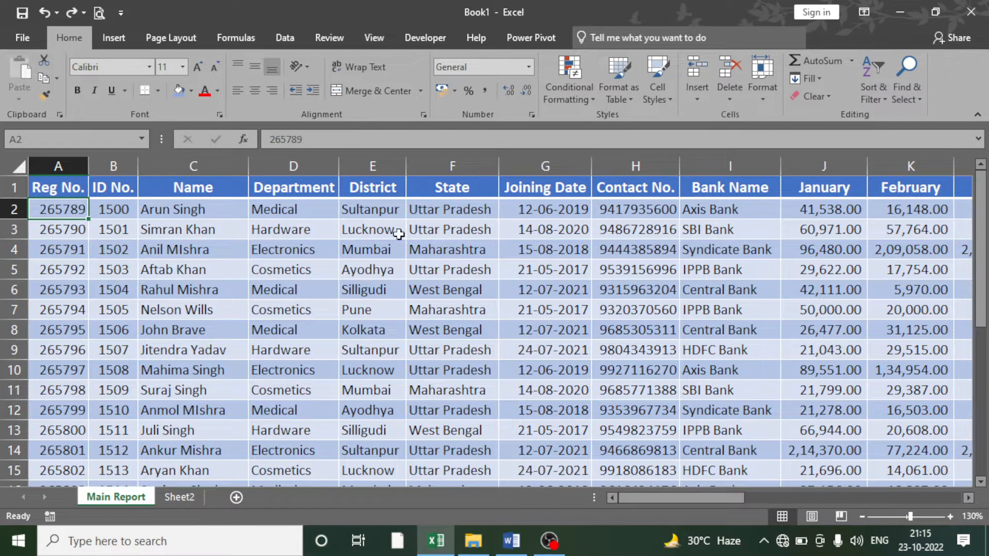
Check entries in the District column and follow row 2 across to the March figure
left_click(384, 208)
left_click(376, 268)
left_click(381, 332)
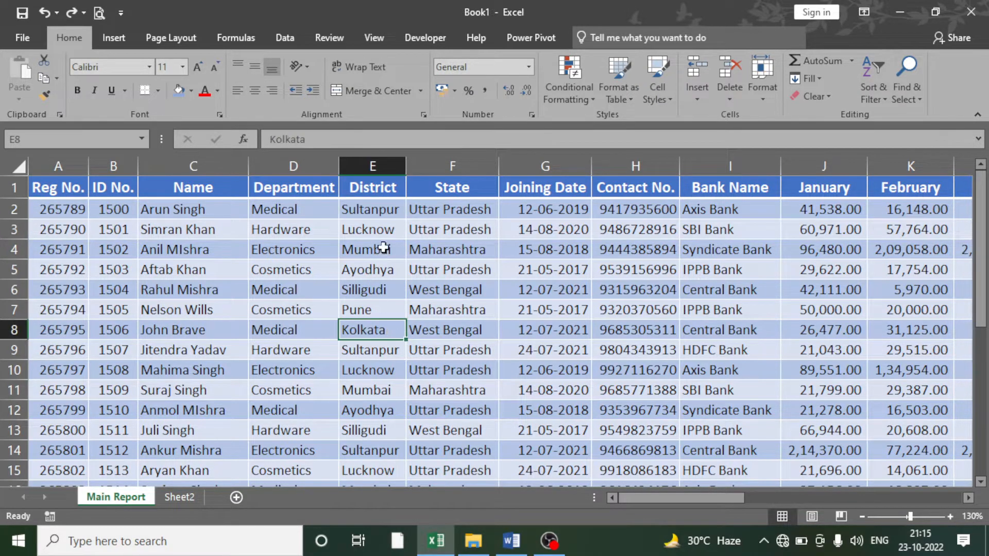
left_click(374, 213)
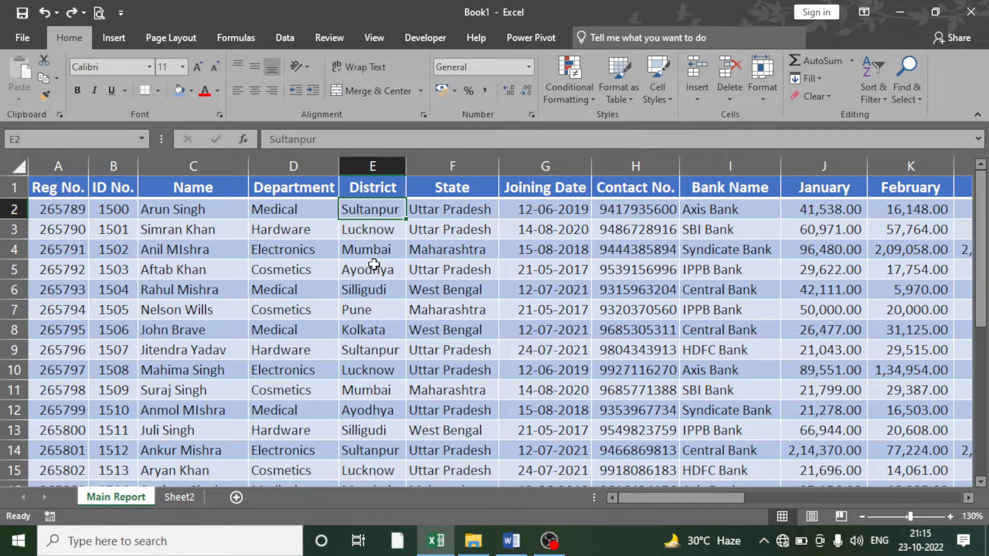
key("Right")
key("Right")
key("Right")
key("Right")
key("Right")
key("Right")
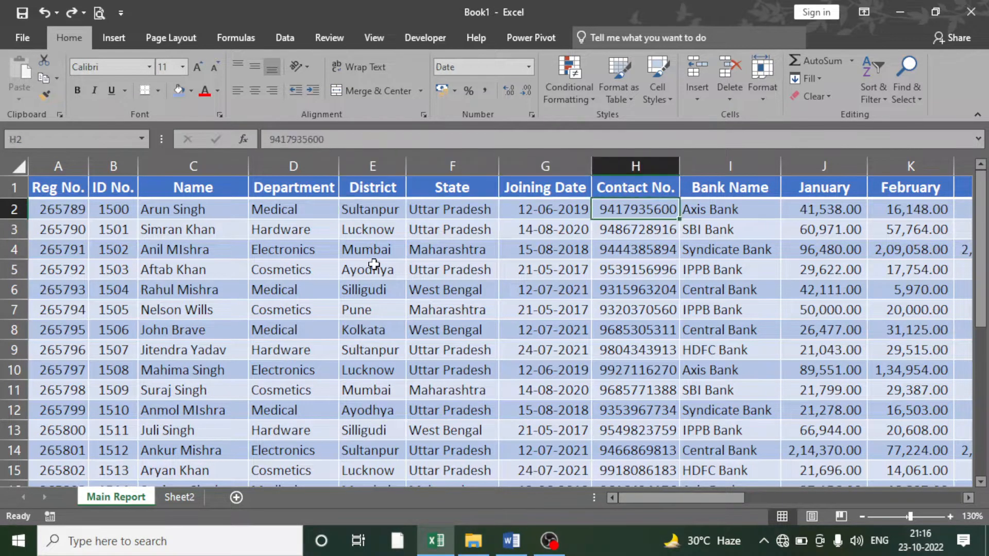
key("Right")
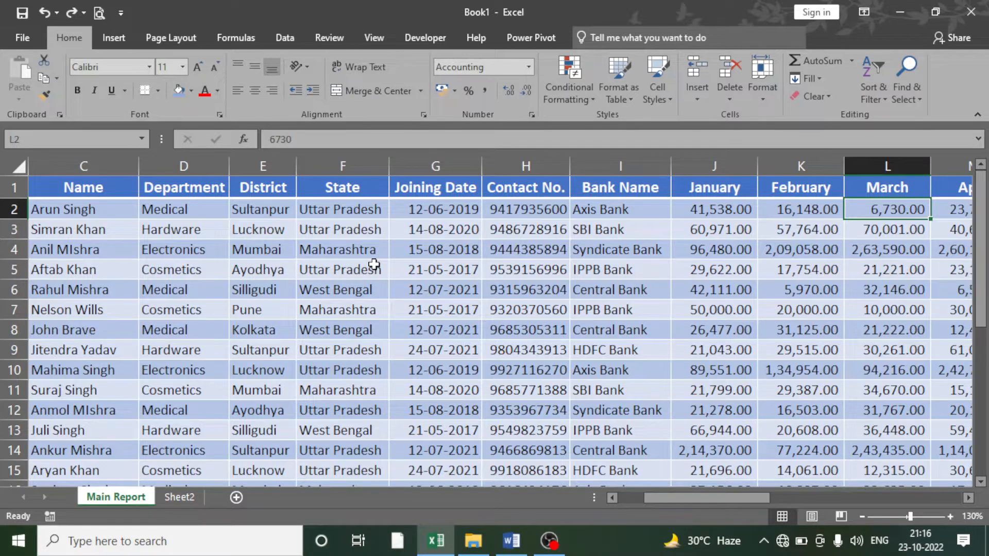
Open Sheet2 and look over its District, January, February and March layout and the empty range F2:L10 beside it
left_click(181, 498)
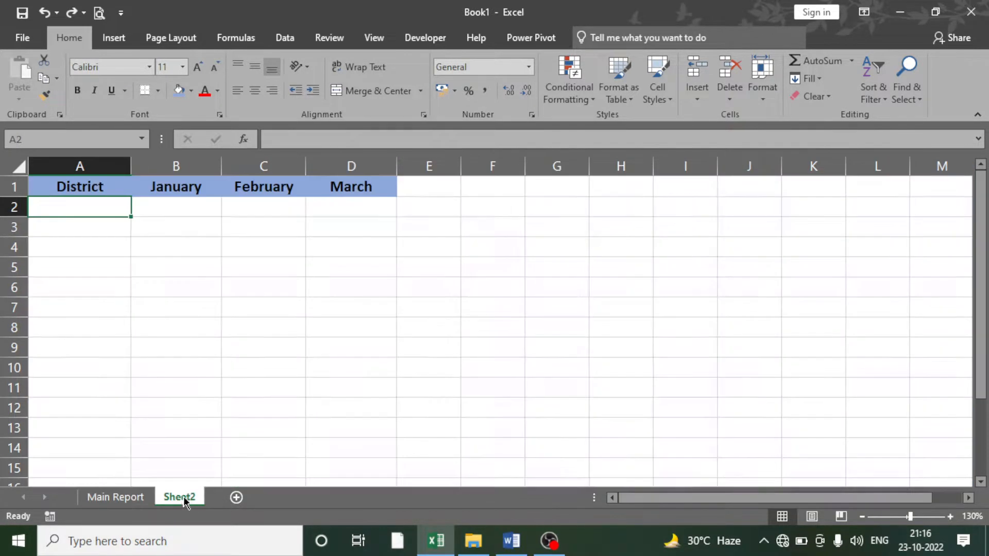
left_click(145, 285)
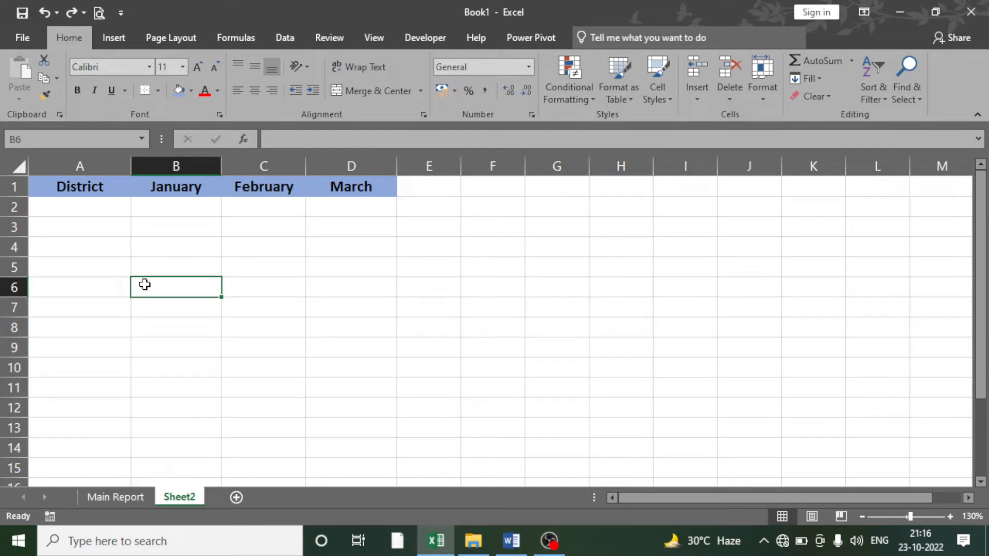
left_click(104, 205)
left_click_drag(159, 208, 364, 335)
left_click(282, 266)
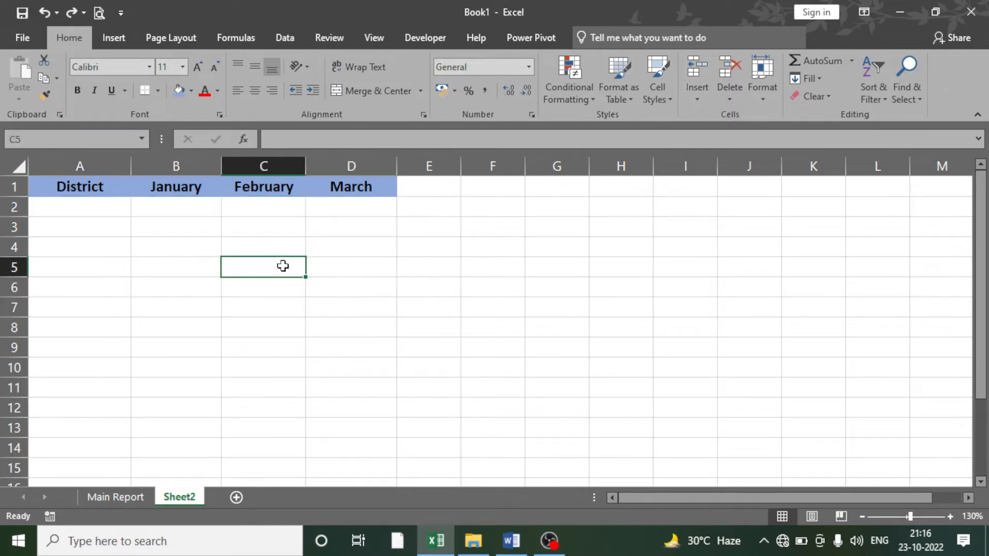
left_click_drag(500, 213, 877, 375)
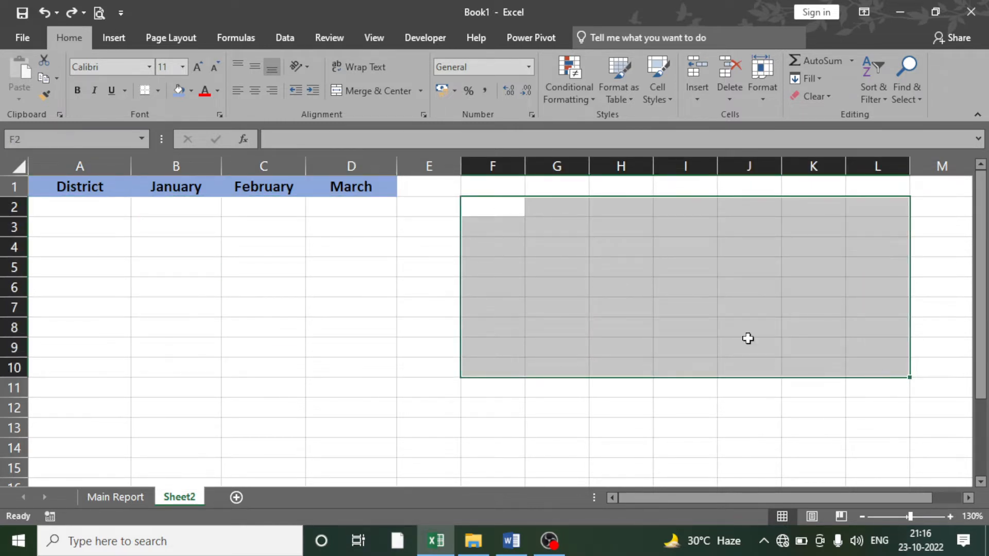
left_click(392, 274)
Switch to the Chart Categories document in Word and review the Types of Chart list and the Chart's Category list
left_click(512, 540)
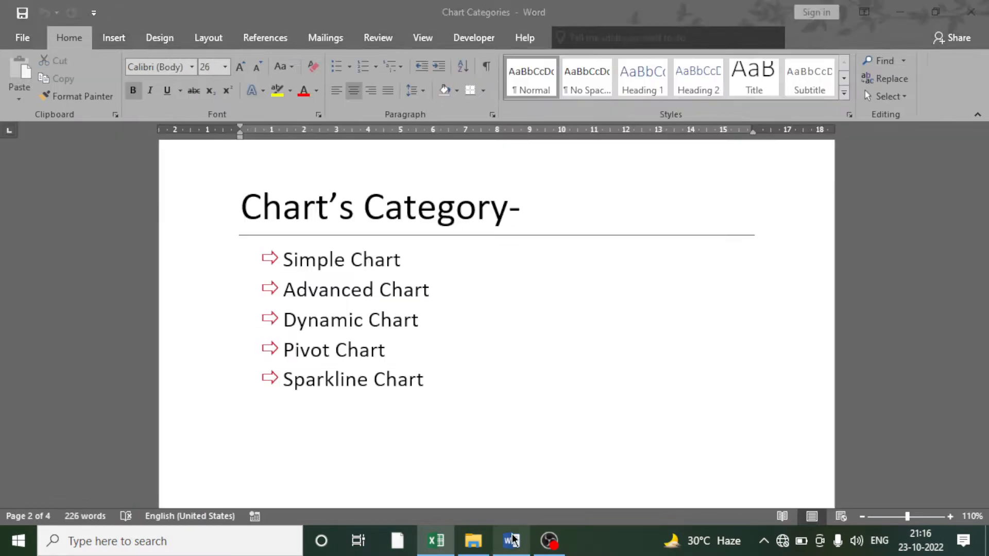
scroll(435, 327, "down", 10)
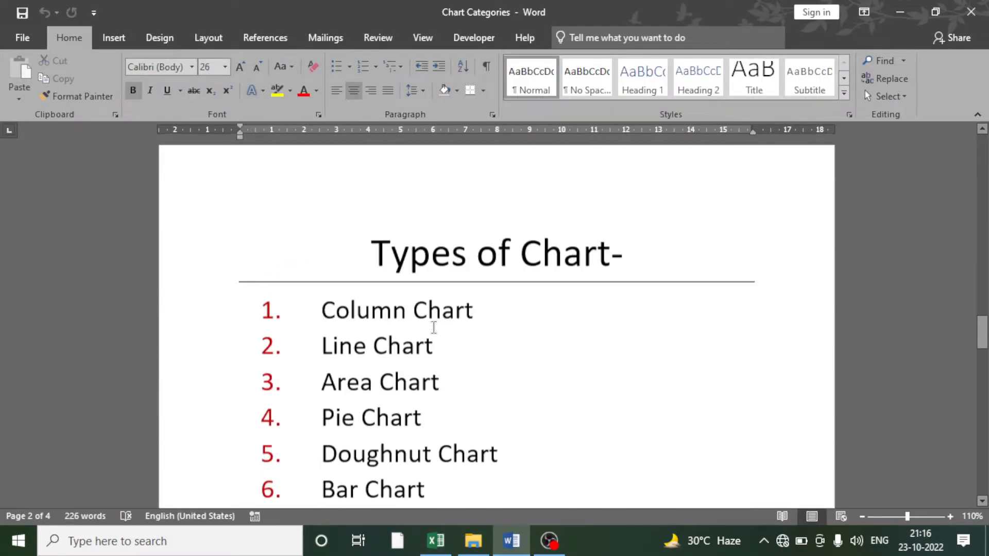
scroll(434, 327, "down", 8)
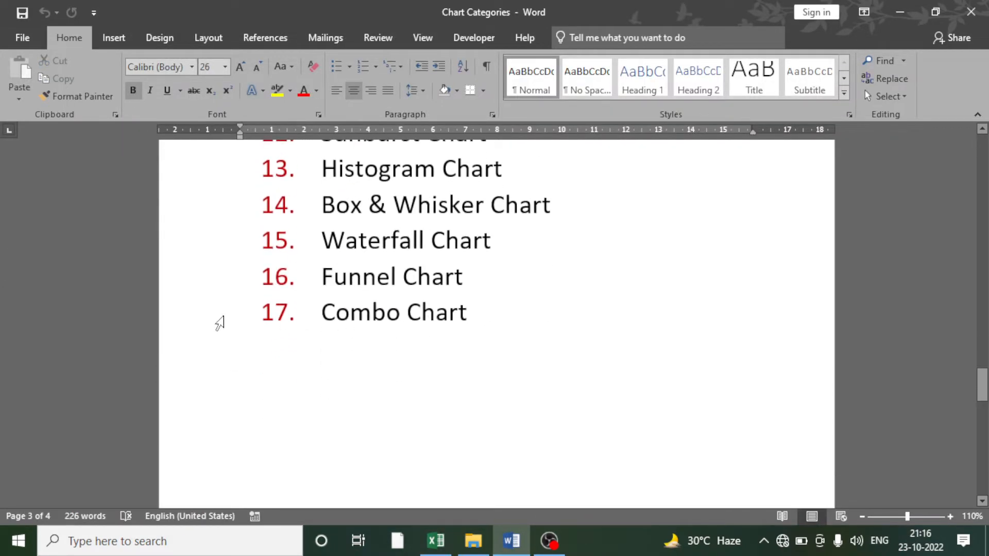
left_click(220, 324)
left_click(446, 335)
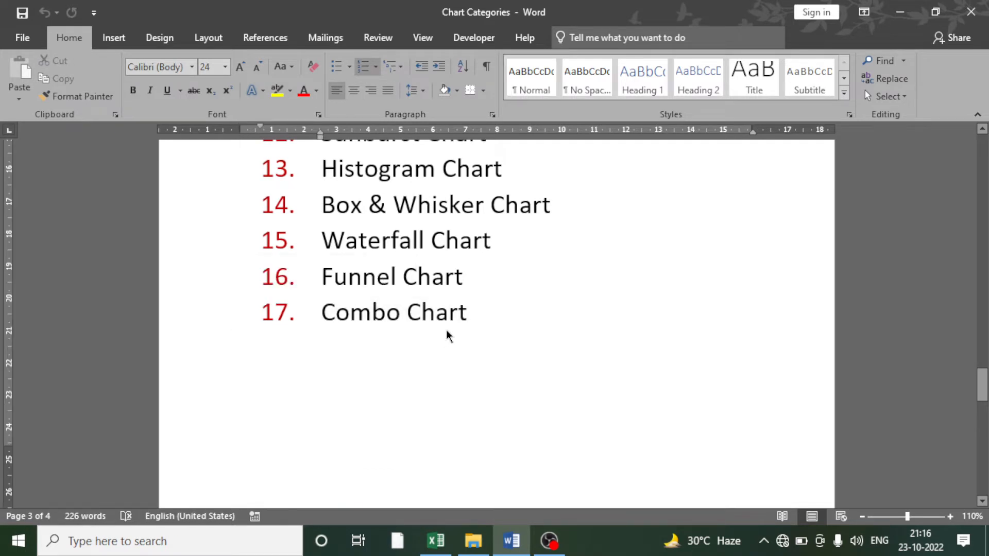
scroll(428, 325, "up", 15)
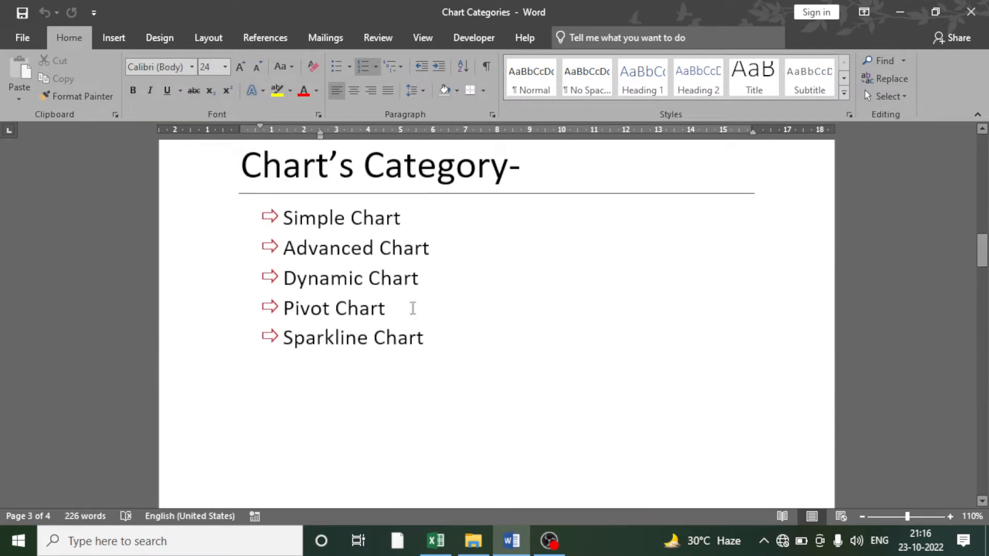
left_click(205, 262)
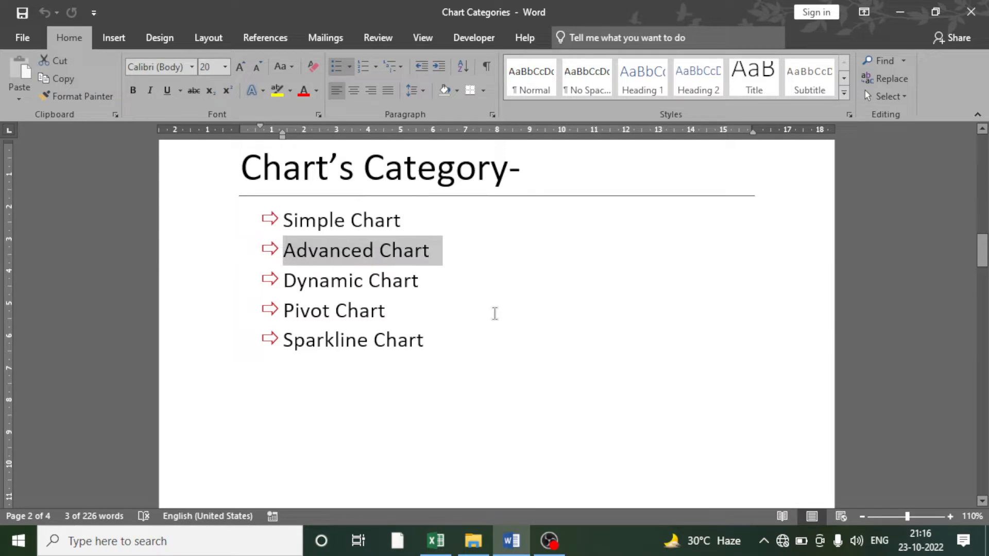
left_click(494, 313)
left_click(415, 223)
scroll(437, 289, "down", 9)
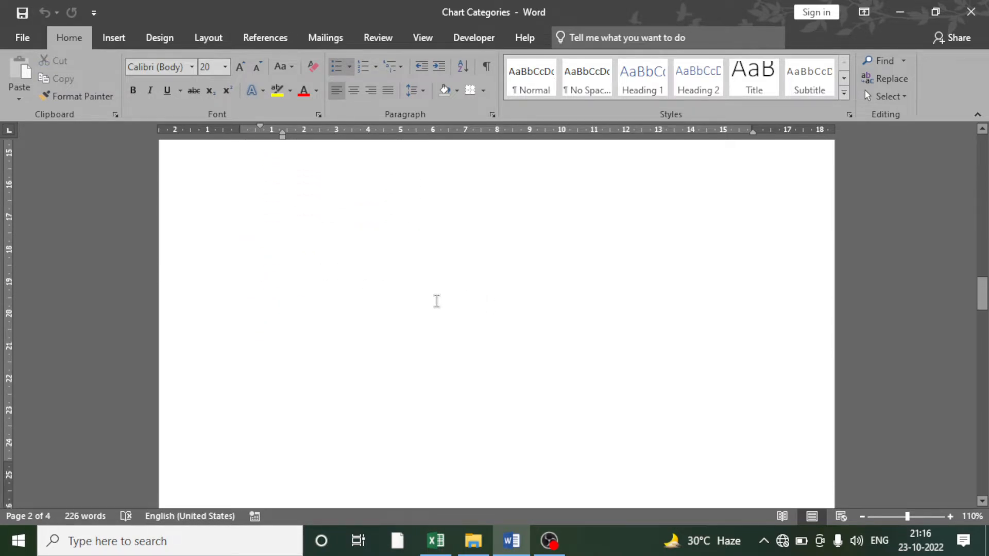
Switch back to Excel and select cell A2 under the District header on Sheet2
left_click(436, 541)
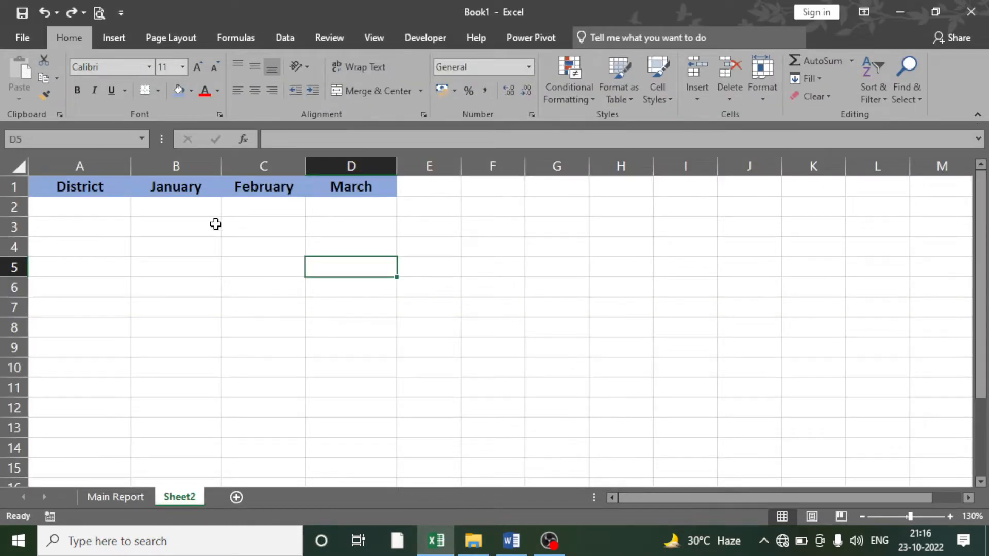
left_click(151, 221)
left_click(95, 209)
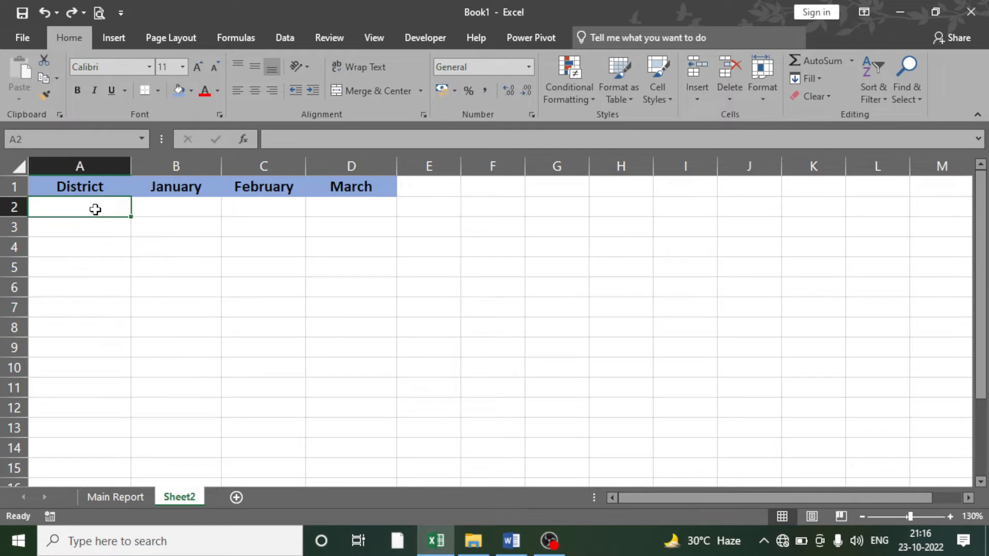
Open the Main Report sheet and examine the District column entries one by one from E2 to E11
left_click(135, 499)
left_click(288, 212)
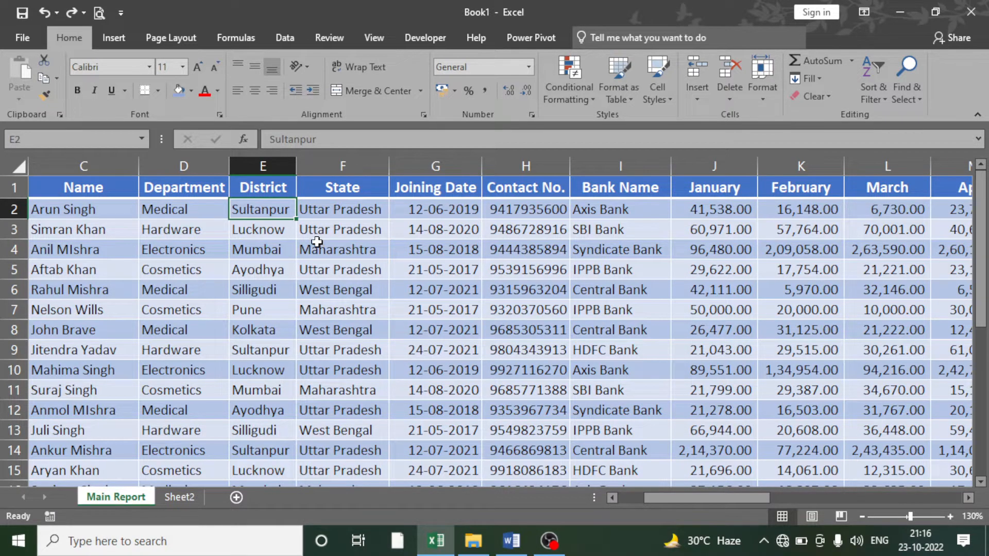
left_click(254, 229)
left_click(254, 246)
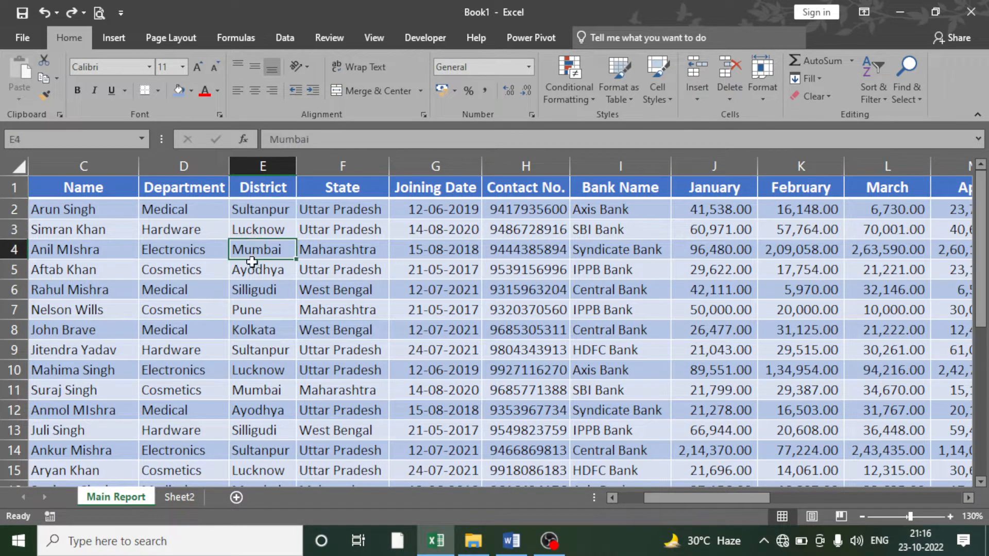
left_click(252, 263)
left_click(248, 286)
left_click(247, 307)
left_click(247, 330)
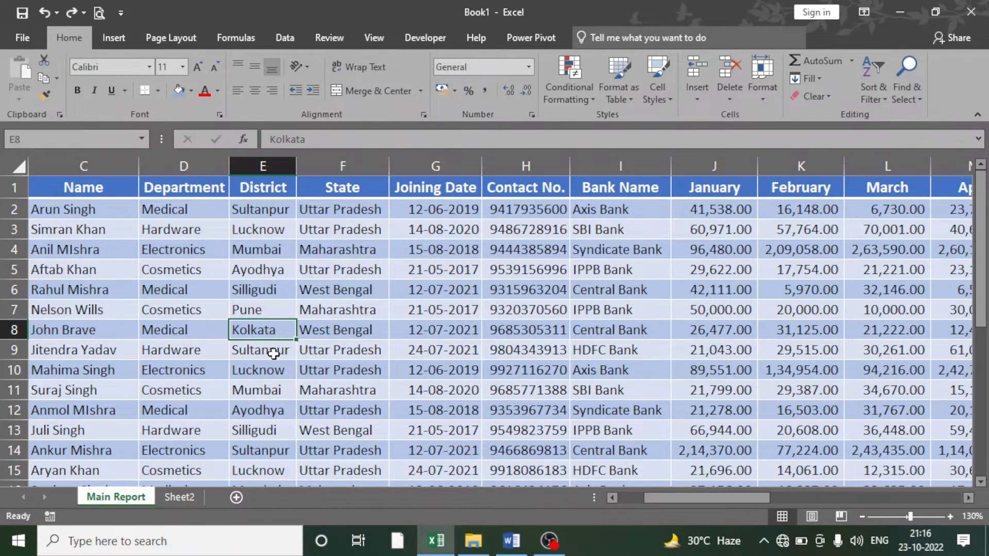
scroll(269, 346, "down", 1)
left_click(262, 288)
left_click(258, 307)
left_click(258, 326)
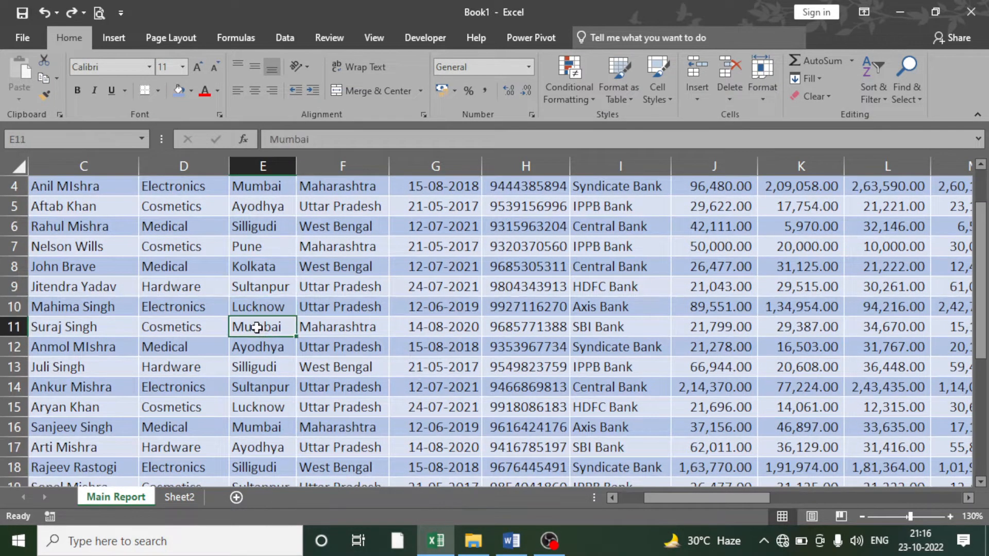
Recheck the Sultanpur, Lucknow, Mumbai and Silligudi entries in the District column and look through the rows below
scroll(258, 327, "up", 1)
left_click(256, 208)
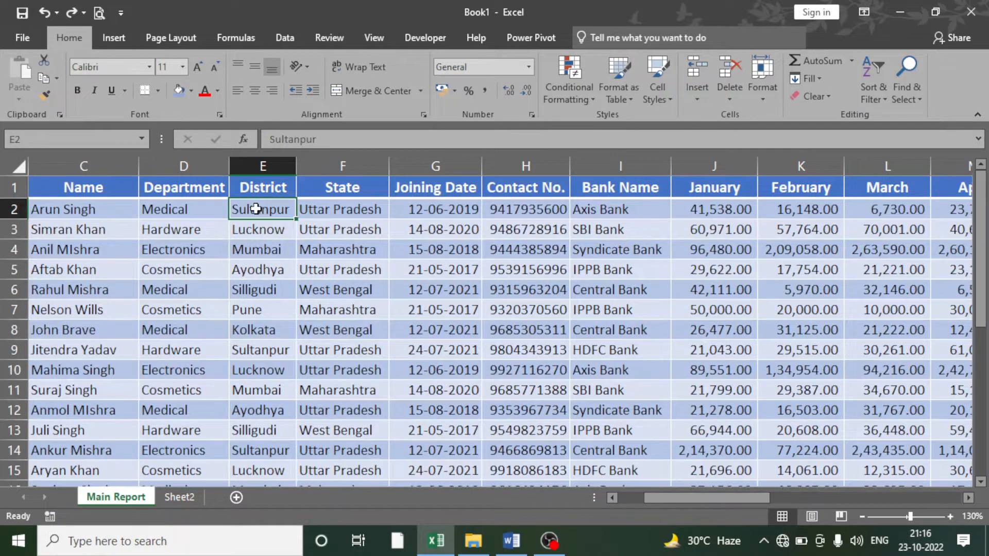
left_click(275, 235)
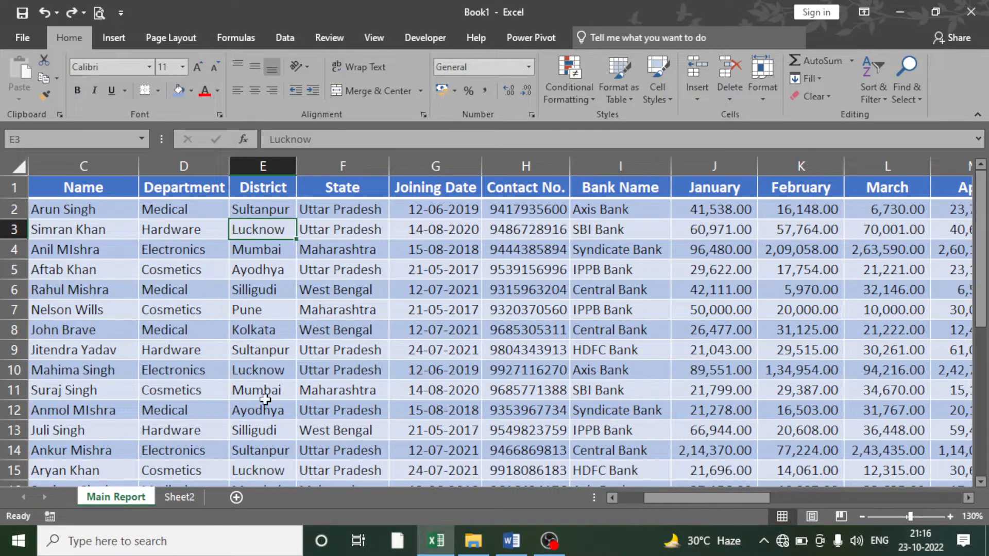
left_click(259, 253)
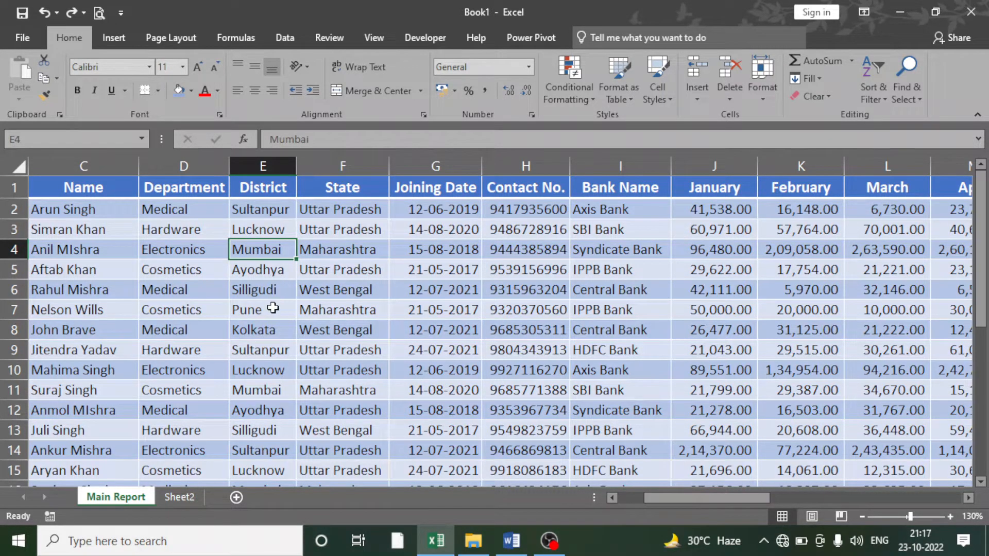
left_click(260, 290)
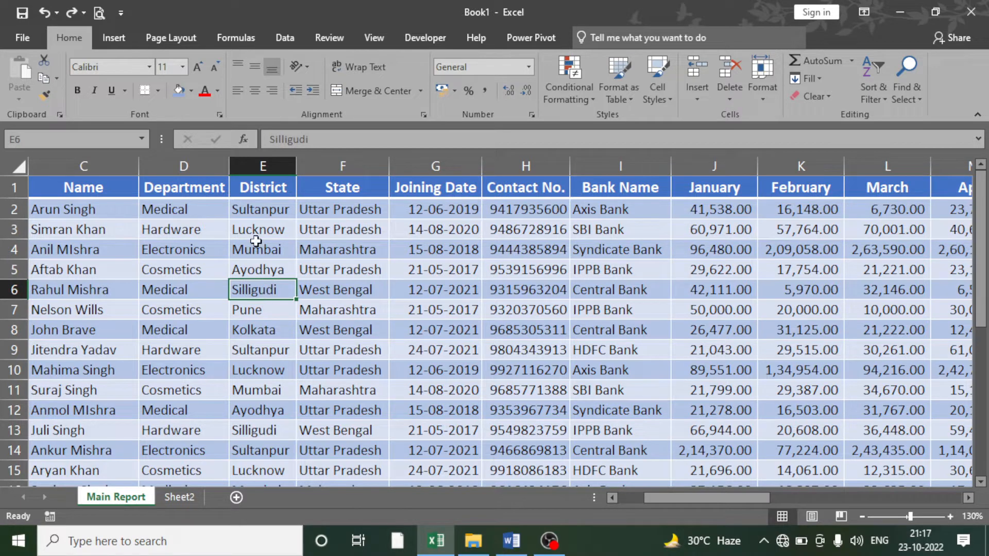
left_click(259, 211)
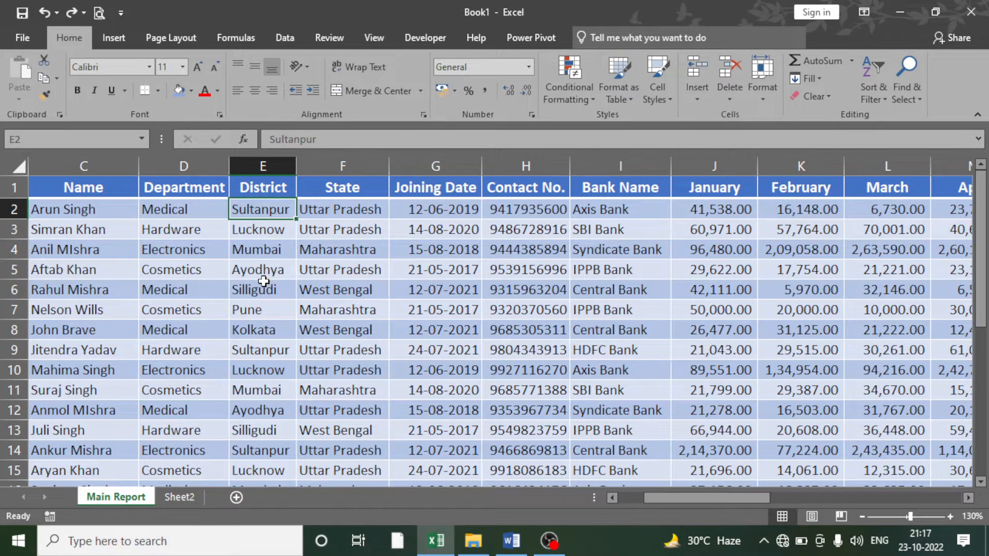
scroll(263, 281, "down", 4)
scroll(260, 287, "up", 4)
Check the first January figure and the range E2:I10, then compare the repeated Sultanpur entries in E2 and E9
left_click(701, 210)
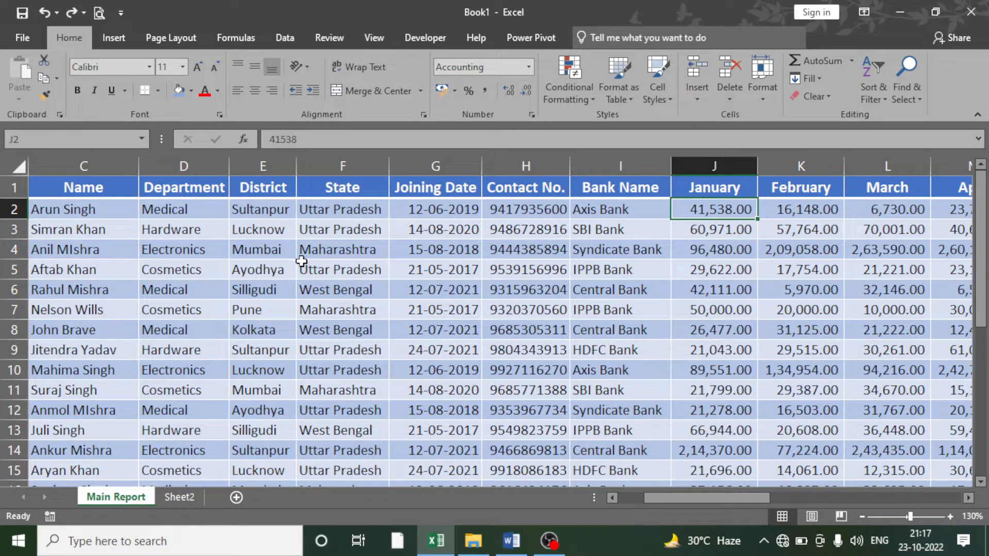
left_click_drag(275, 213, 664, 371)
left_click(267, 215)
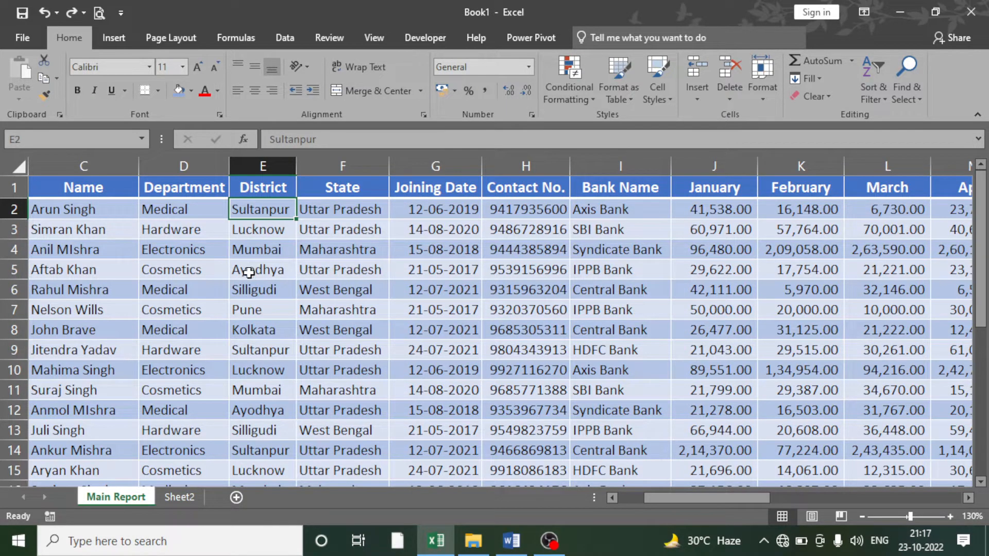
left_click(263, 229)
left_click(263, 211)
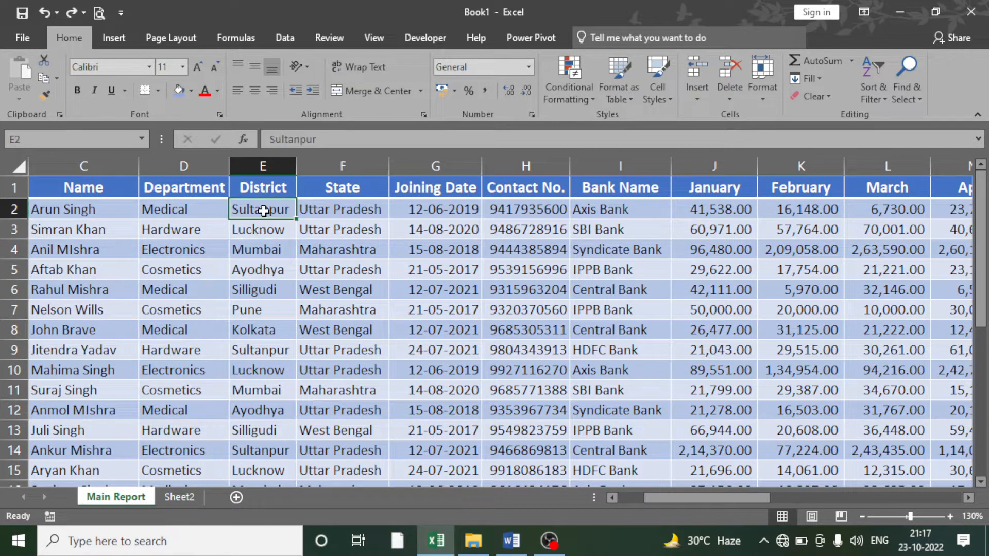
left_click(268, 289)
left_click(269, 212)
left_click(259, 352)
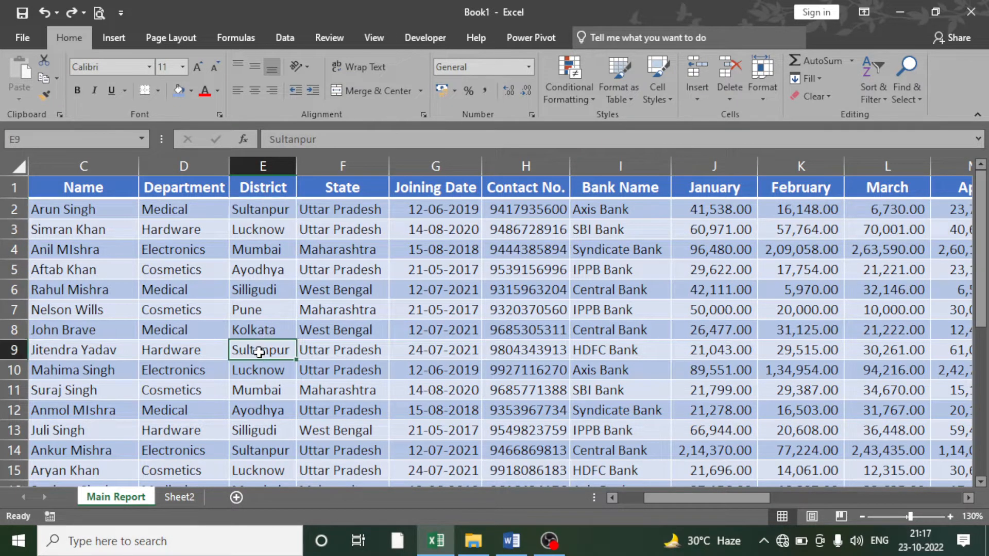
Check the first Sultanpur entry in E2 against the January figures in J2, J3 and J4
left_click(271, 215)
left_click(710, 209)
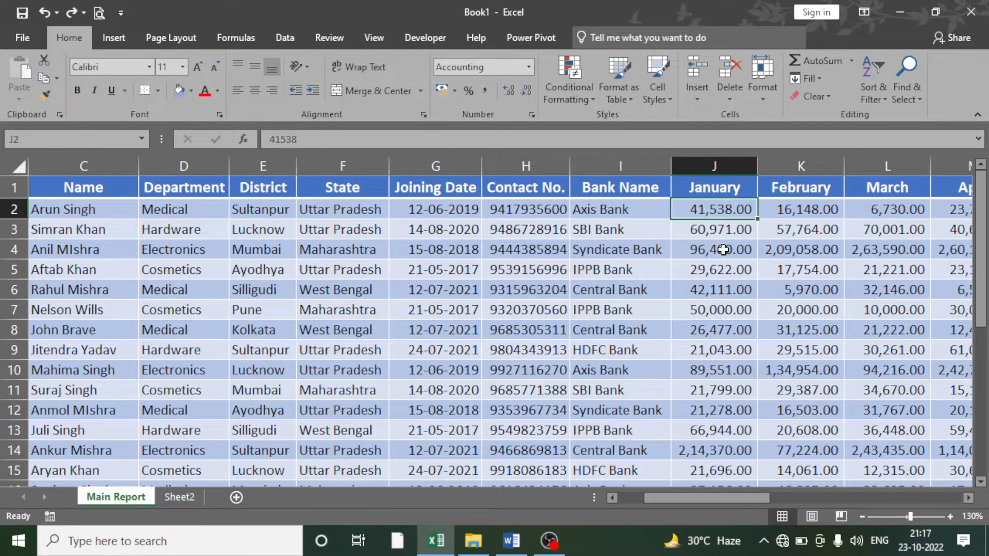
left_click(726, 229)
left_click(724, 249)
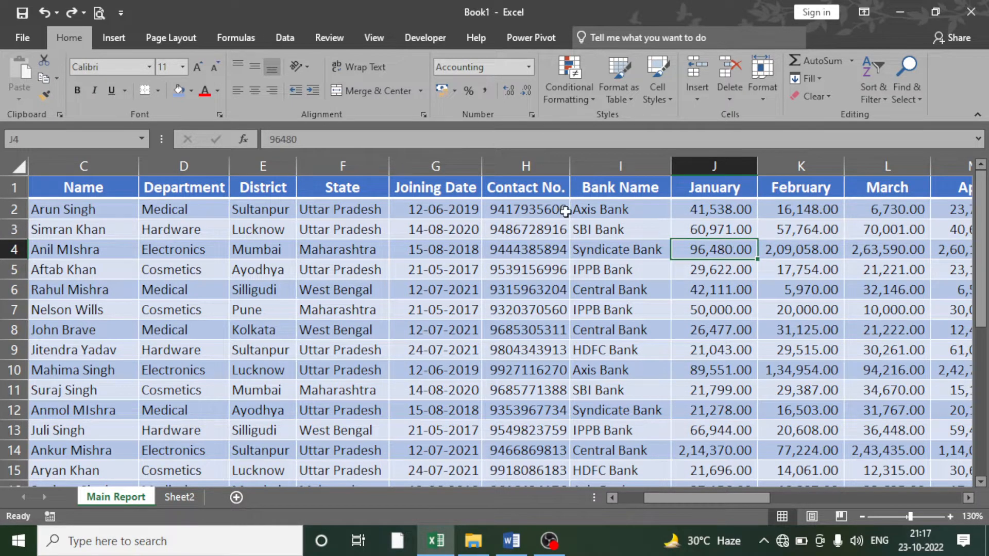
Match each Sultanpur entry in rows 2, 9, 14 and 19 with its January figure in column J
left_click(280, 211)
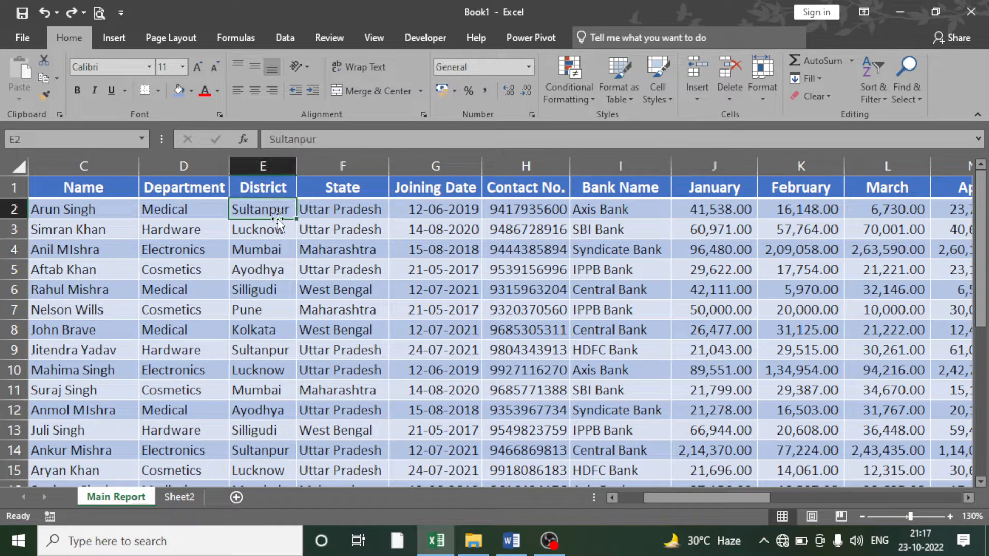
left_click(700, 211)
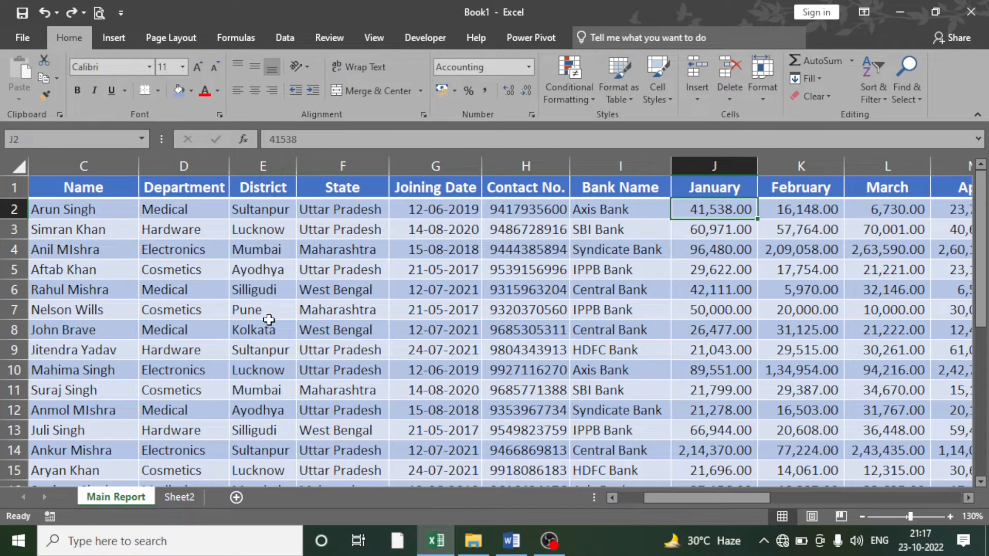
left_click(259, 352)
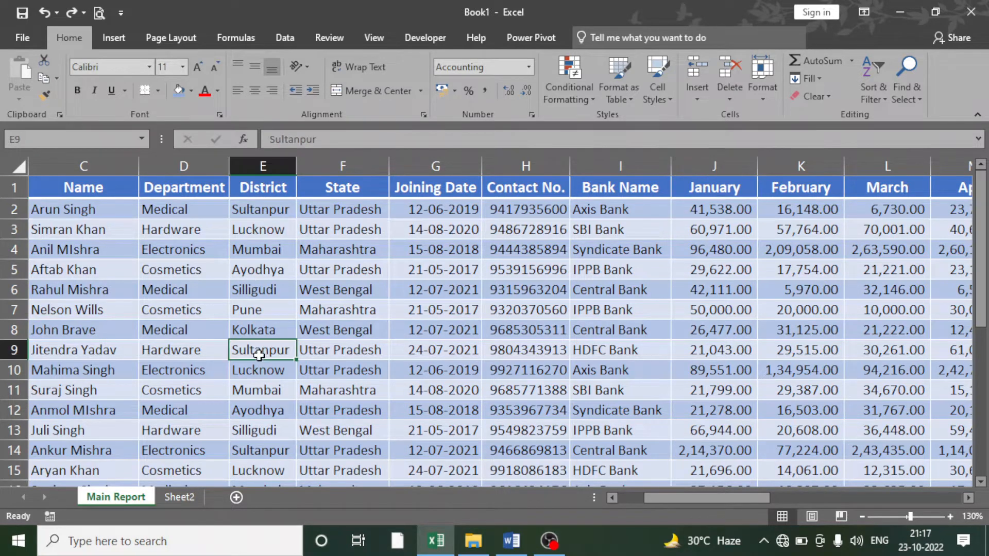
left_click(698, 351)
scroll(368, 386, "down", 3)
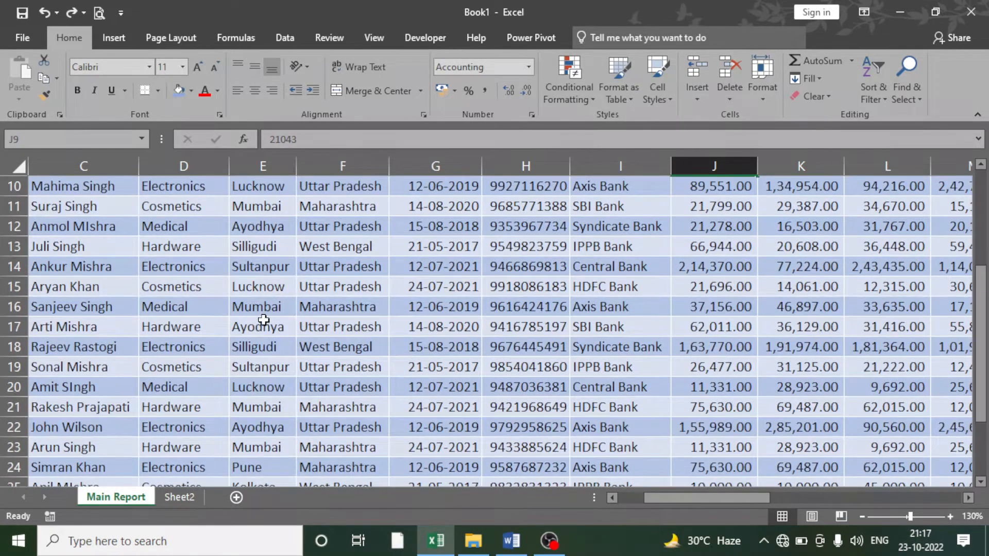
left_click(275, 267)
left_click(692, 266)
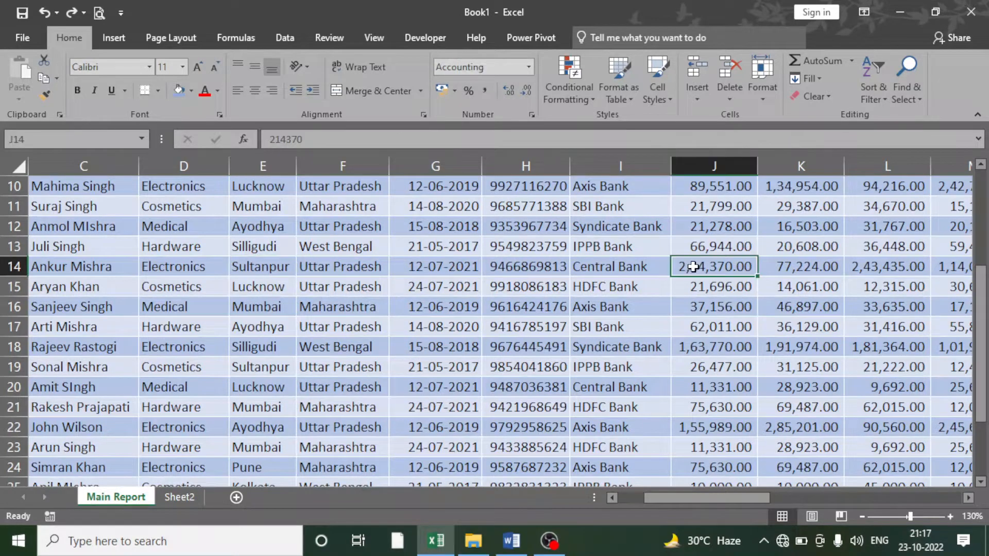
left_click(267, 371)
left_click(689, 366)
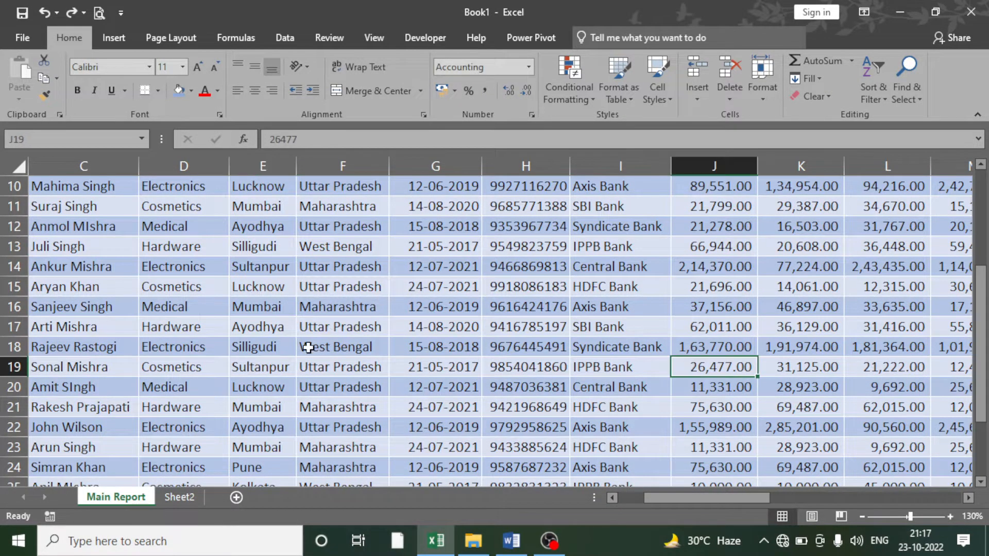
scroll(307, 347, "up", 3)
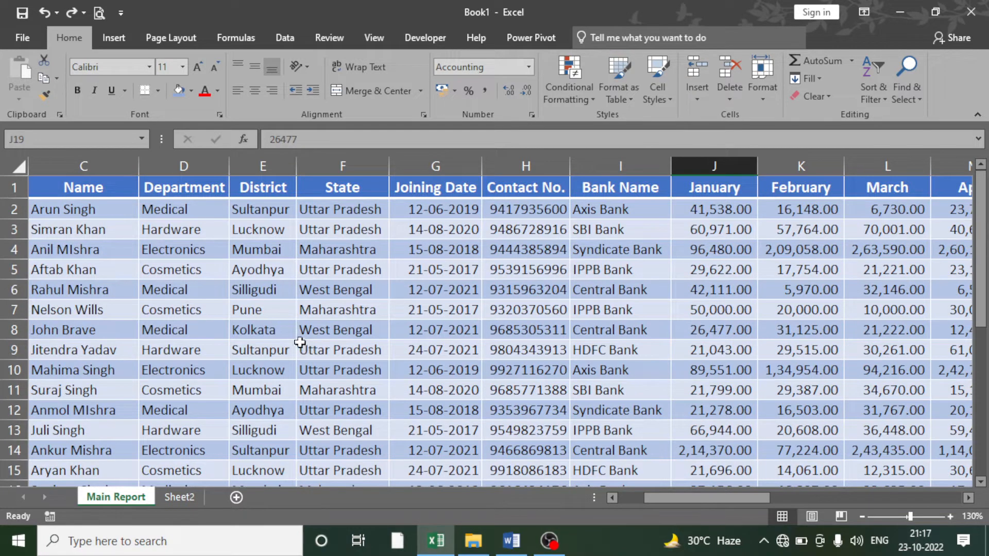
Recheck the first January figure, the Kolkata row and the Mumbai row, and look over the District entries E2:E12
left_click(701, 211)
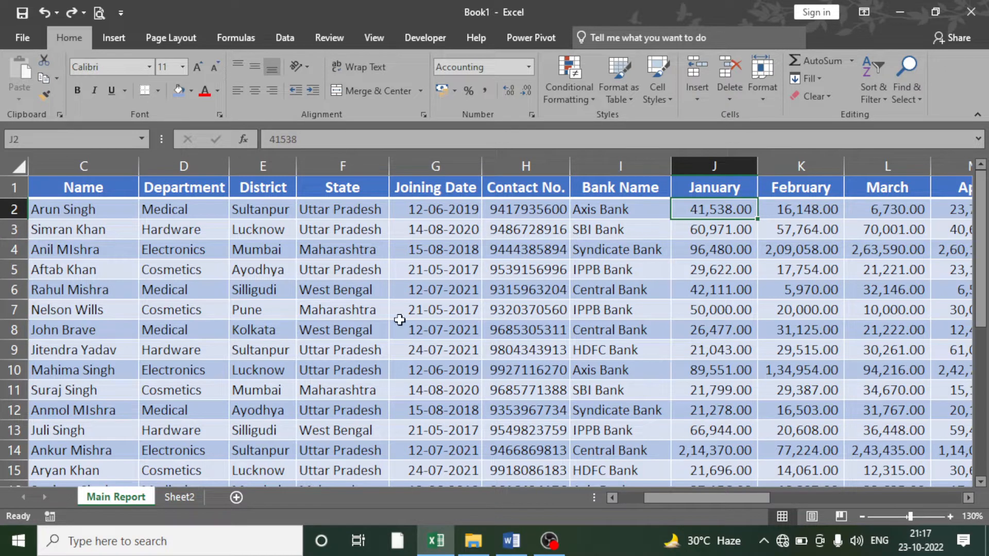
left_click(257, 330)
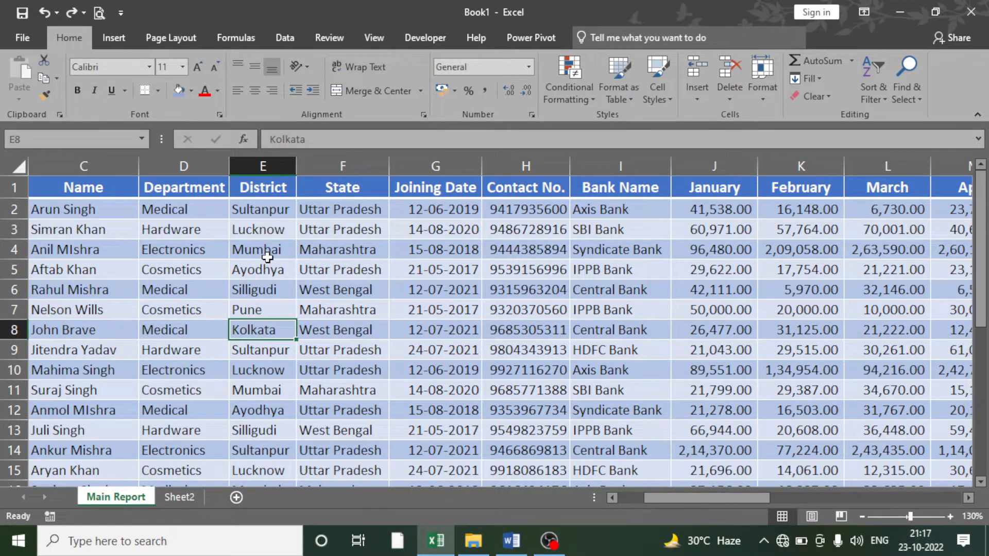
left_click(265, 254)
left_click(452, 250)
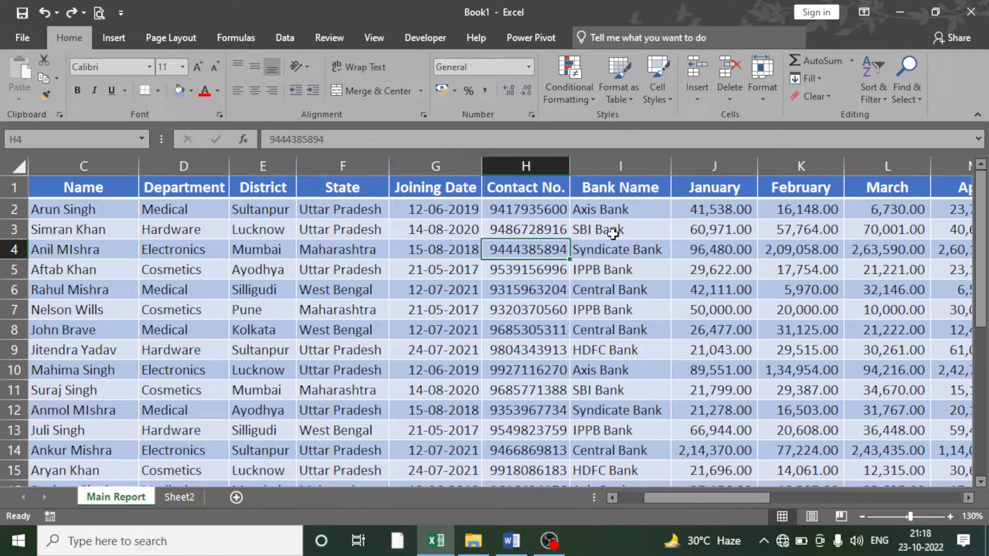
left_click(623, 255)
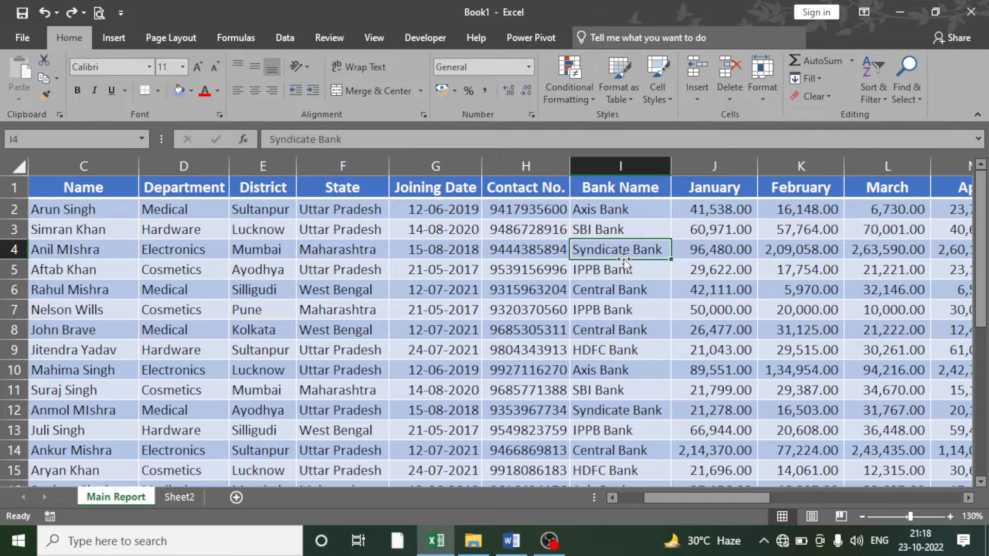
left_click(449, 226)
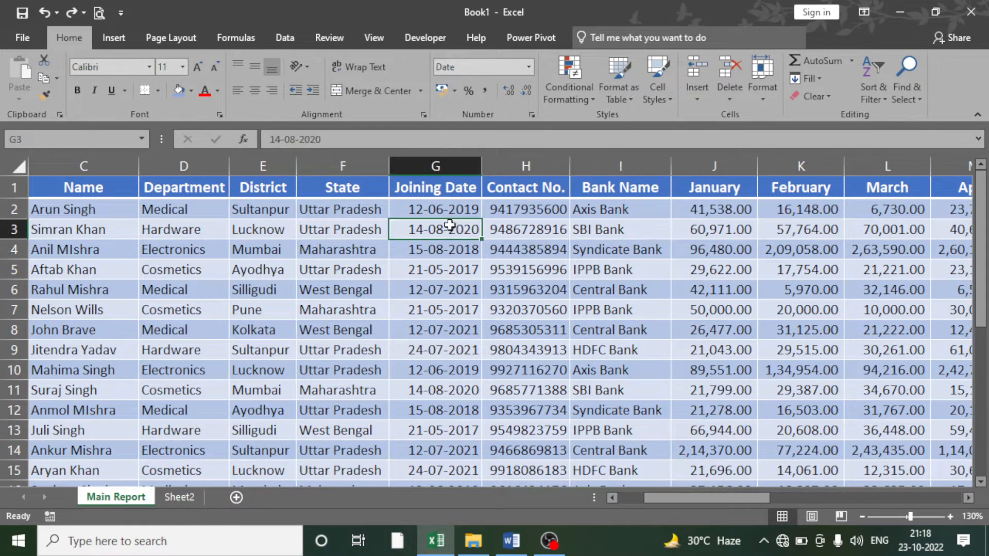
left_click(278, 215)
left_click(286, 250)
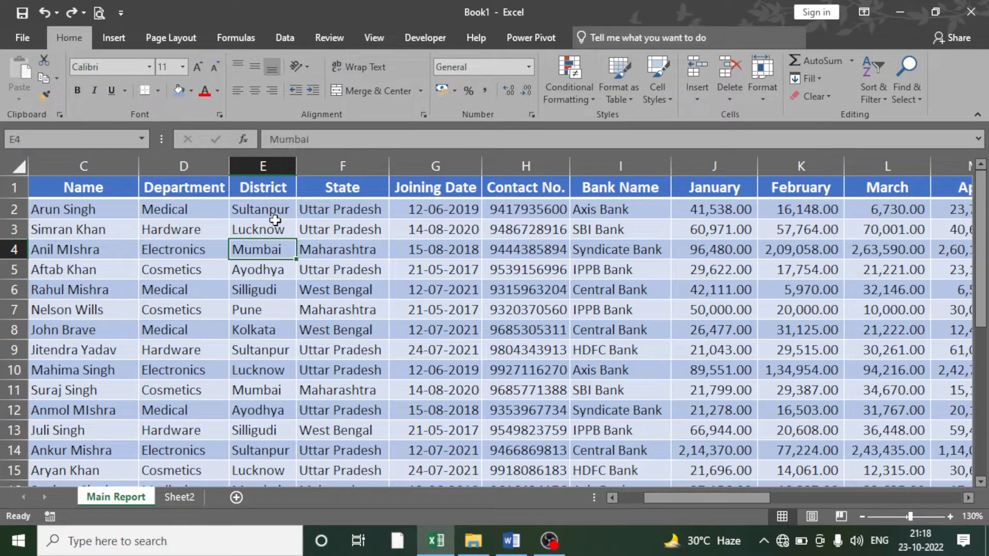
left_click_drag(269, 206, 269, 404)
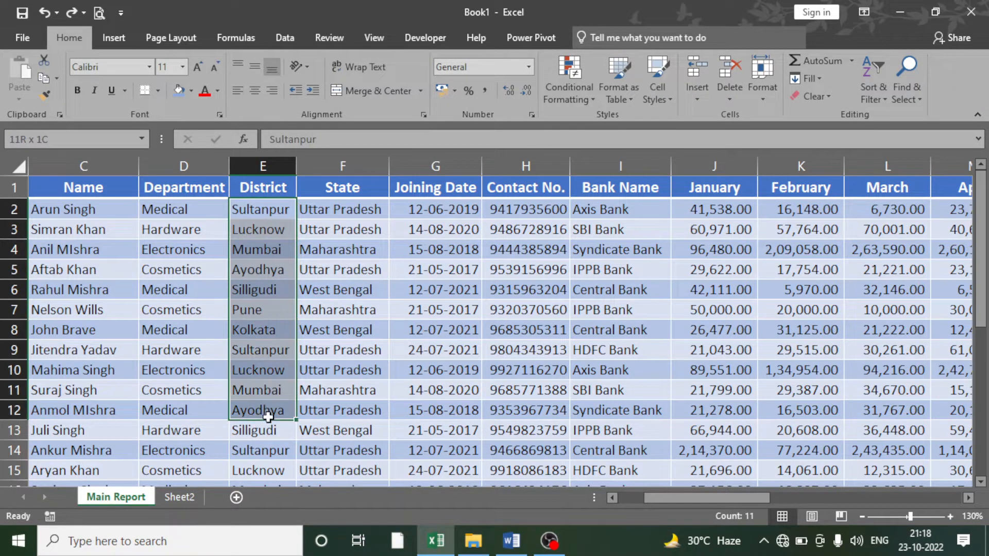
left_click(281, 271)
Compare the empty District column A2:A12 on Sheet2 with the District entries in the Main Report sheet
left_click(175, 500)
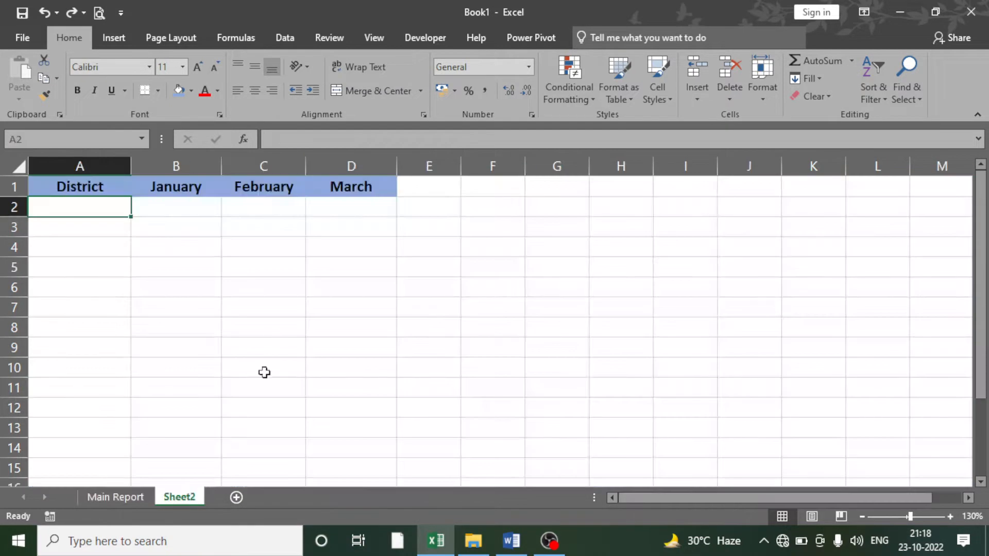
left_click(191, 304)
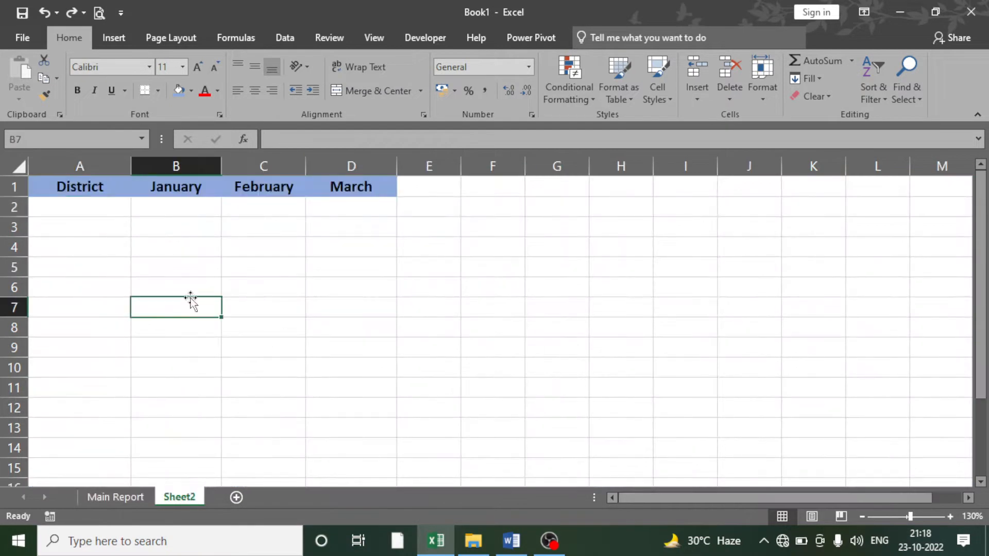
left_click(138, 494)
left_click_drag(255, 215, 263, 412)
left_click(262, 251)
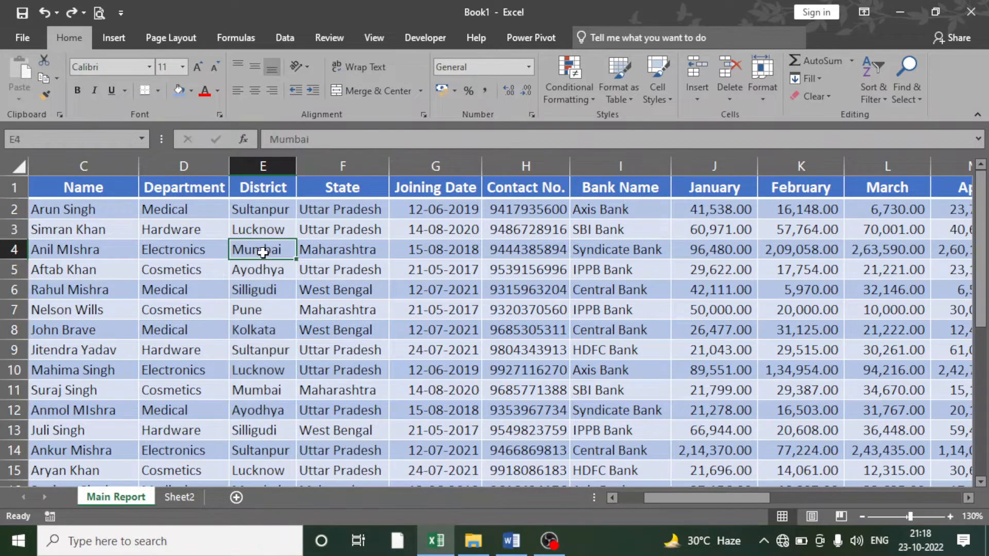
left_click(182, 495)
left_click_drag(103, 204, 95, 402)
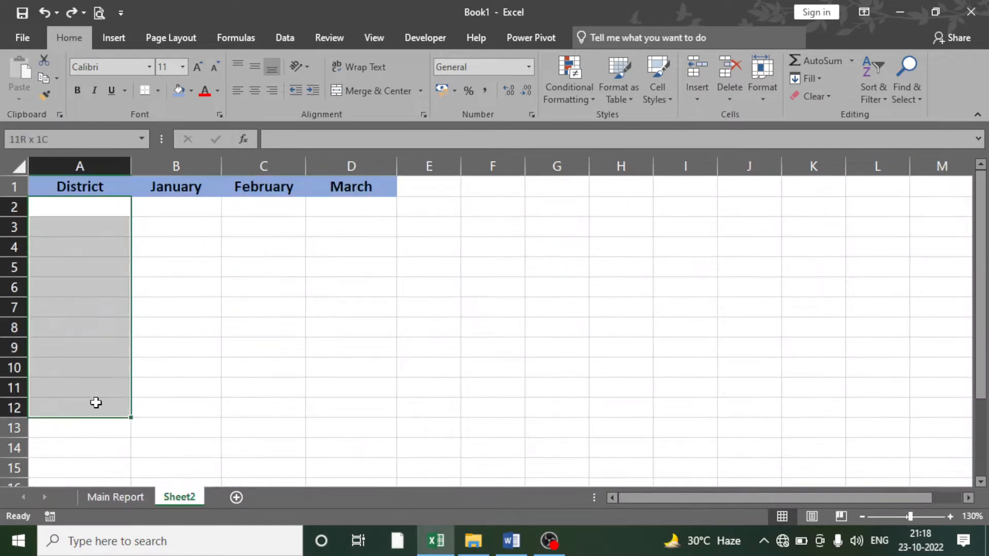
left_click(188, 323)
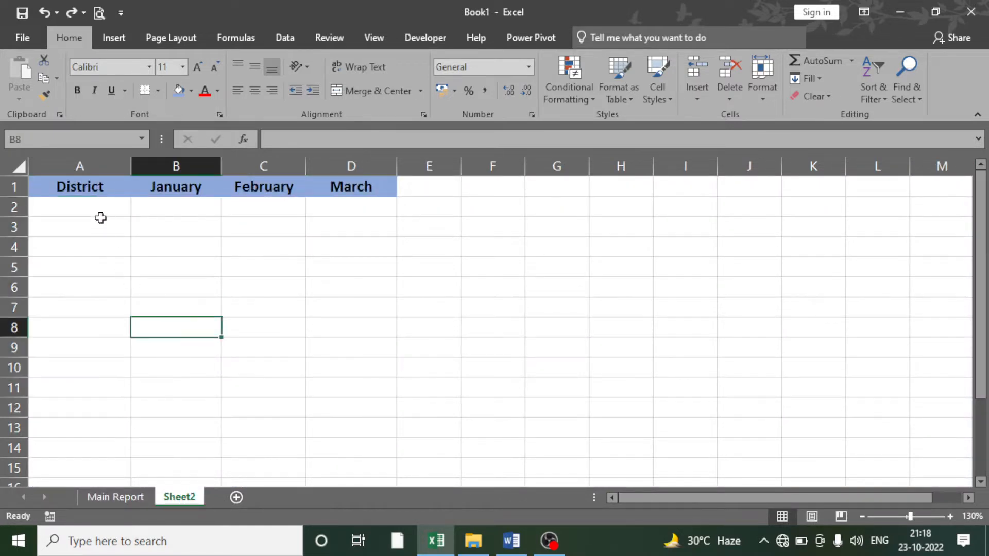
left_click(95, 210)
Copy the whole District column with its header, E1:E29, from the Main Report sheet
left_click(117, 497)
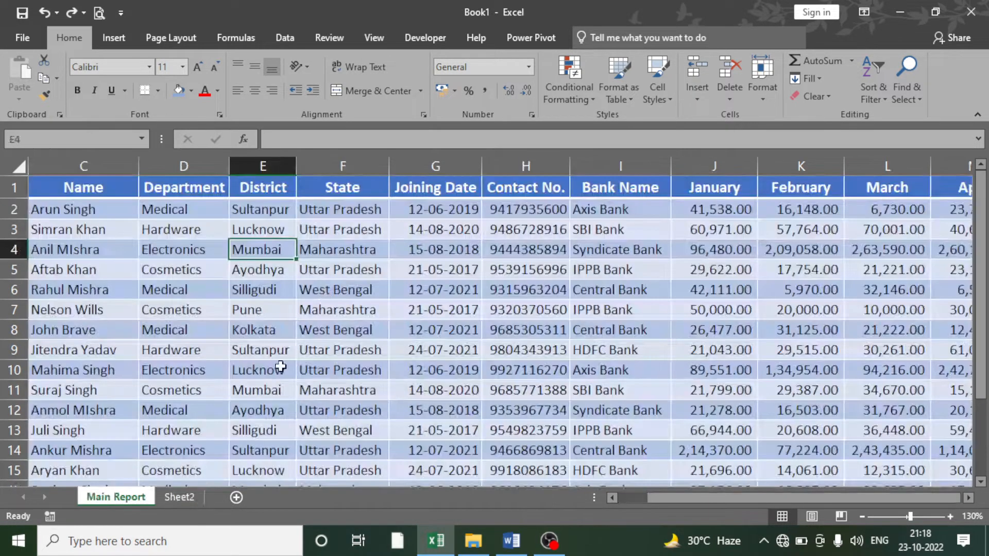
left_click_drag(264, 188, 273, 410)
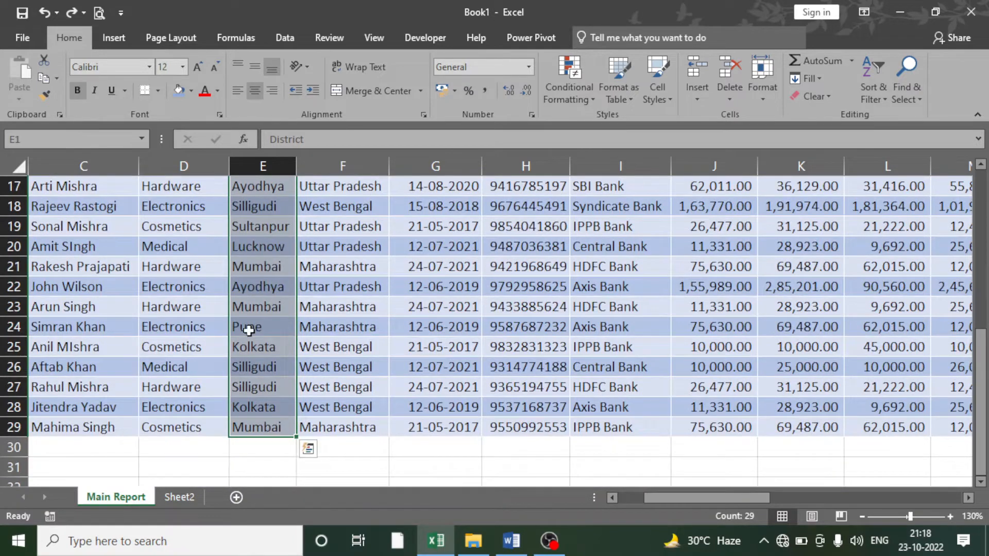
right_click(252, 285)
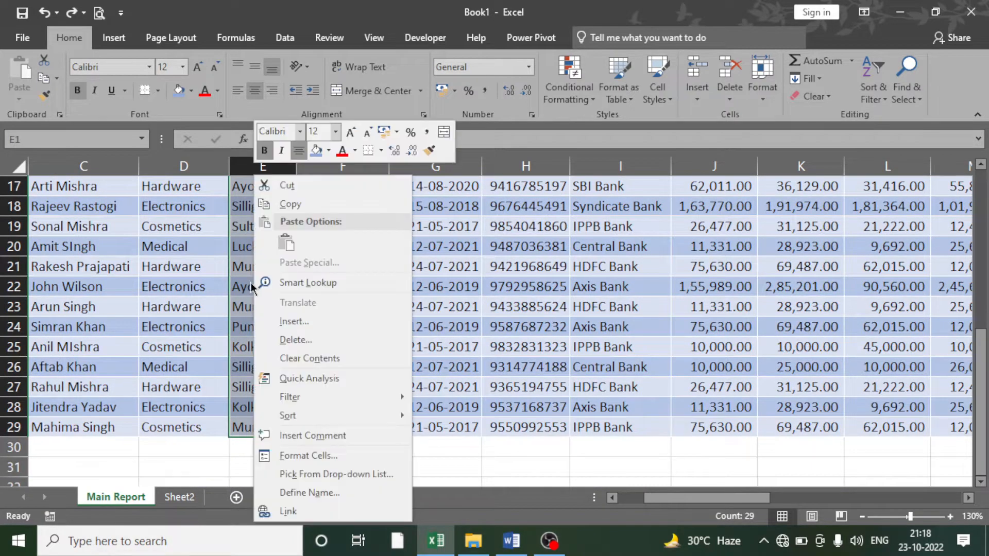
left_click(298, 205)
scroll(297, 205, "up", 5)
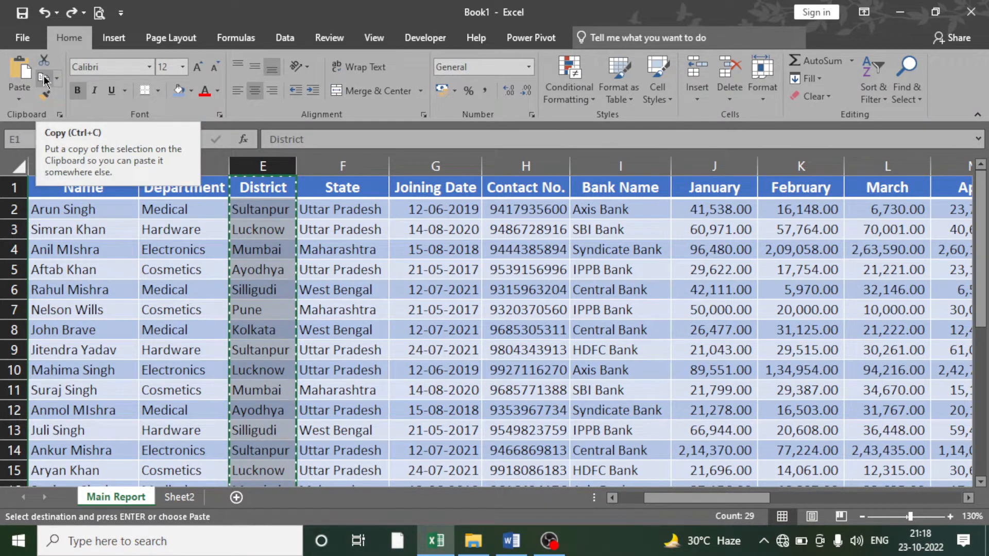
Paste the copied District list at AC1 beyond the report data and widen column AC slightly
left_click_drag(679, 502, 891, 502)
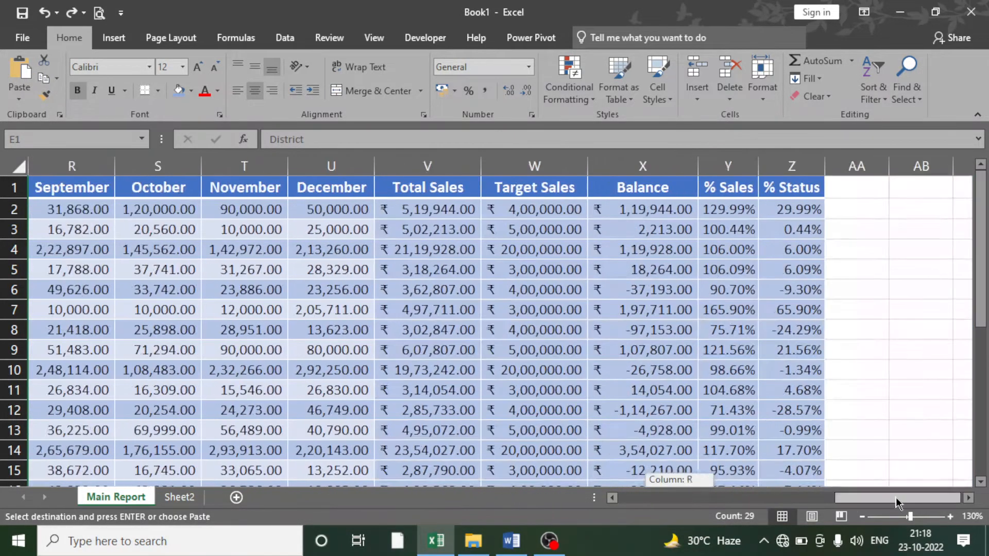
left_click(969, 498)
left_click(969, 498)
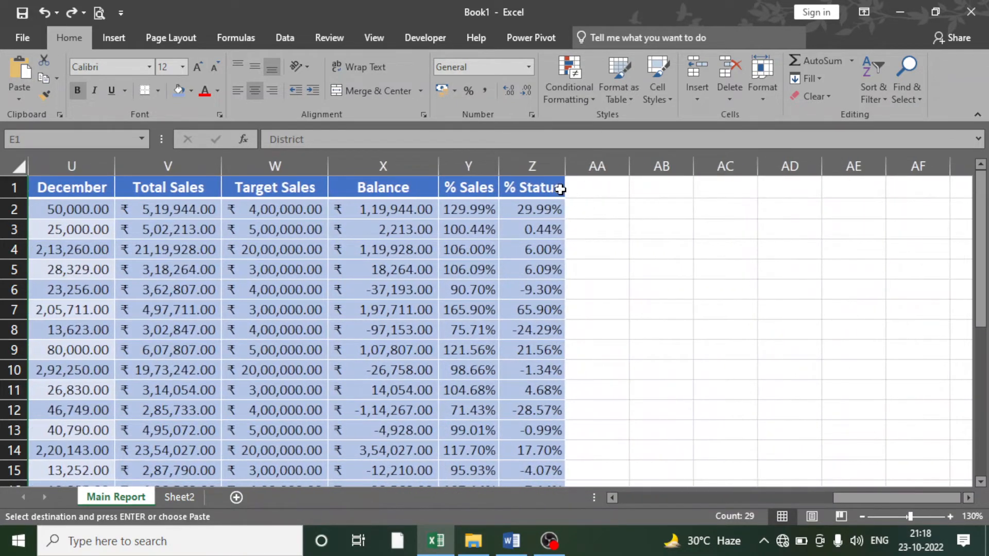
left_click(724, 189)
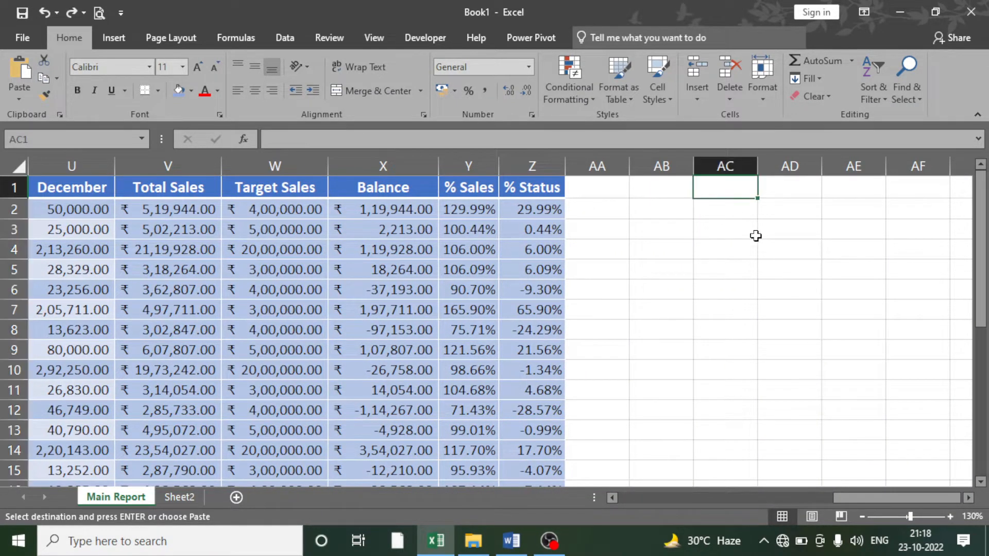
left_click(20, 75)
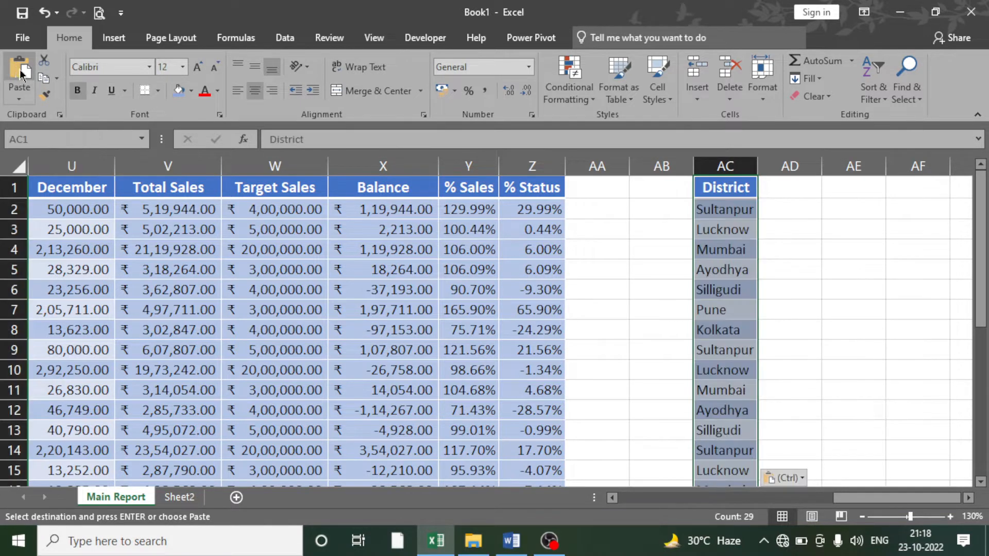
left_click_drag(758, 165, 780, 166)
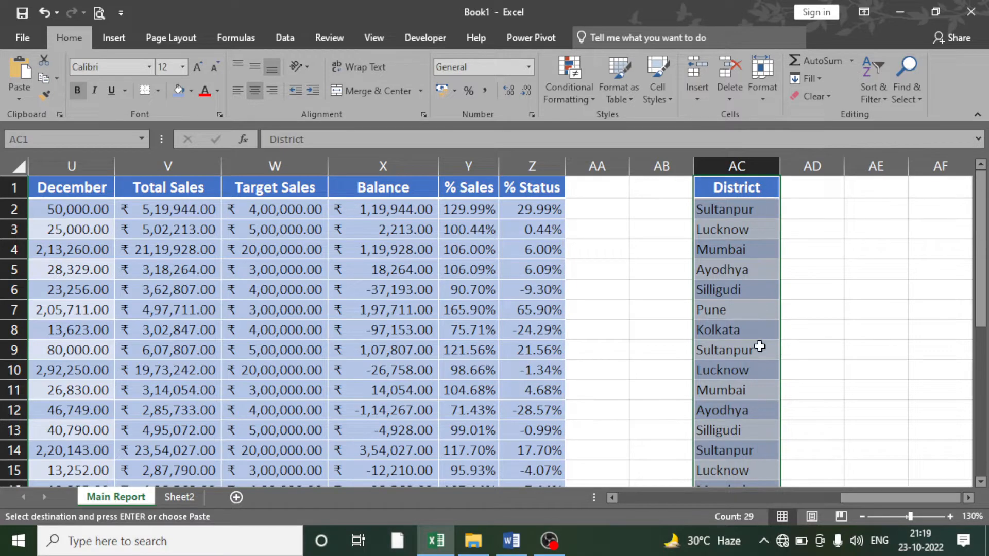
Remove the duplicate entries from the District list in column AC, treating its first row as a header
left_click_drag(850, 498, 624, 504)
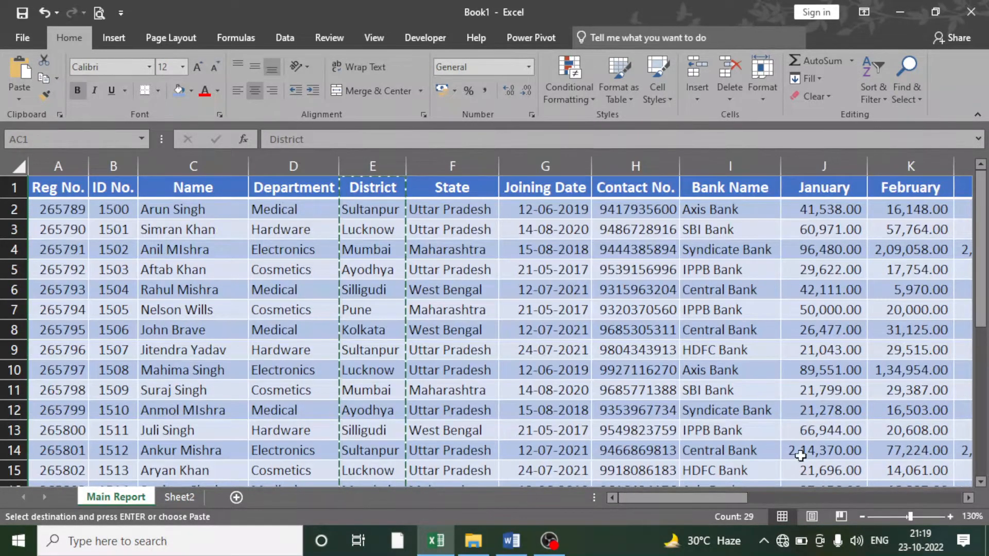
left_click_drag(731, 499, 944, 499)
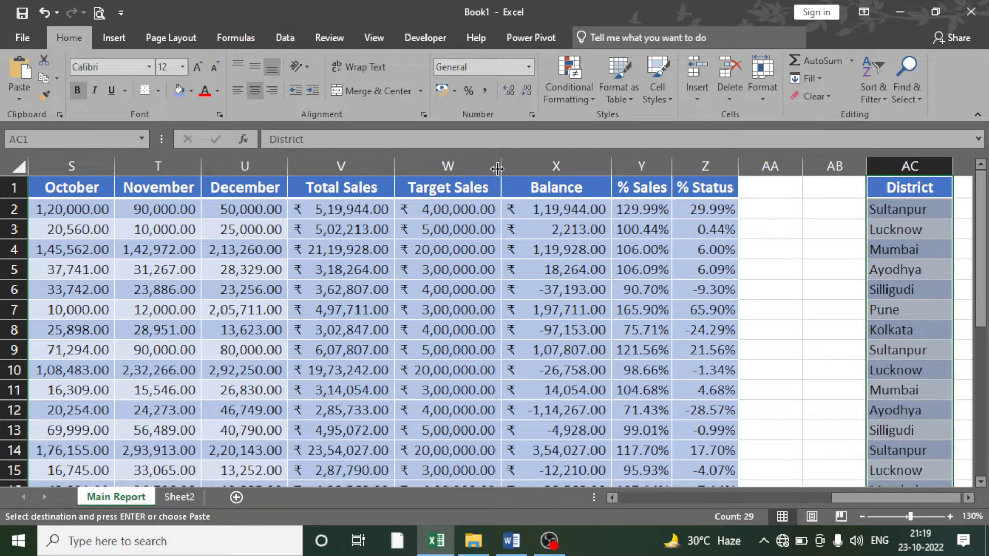
left_click(287, 39)
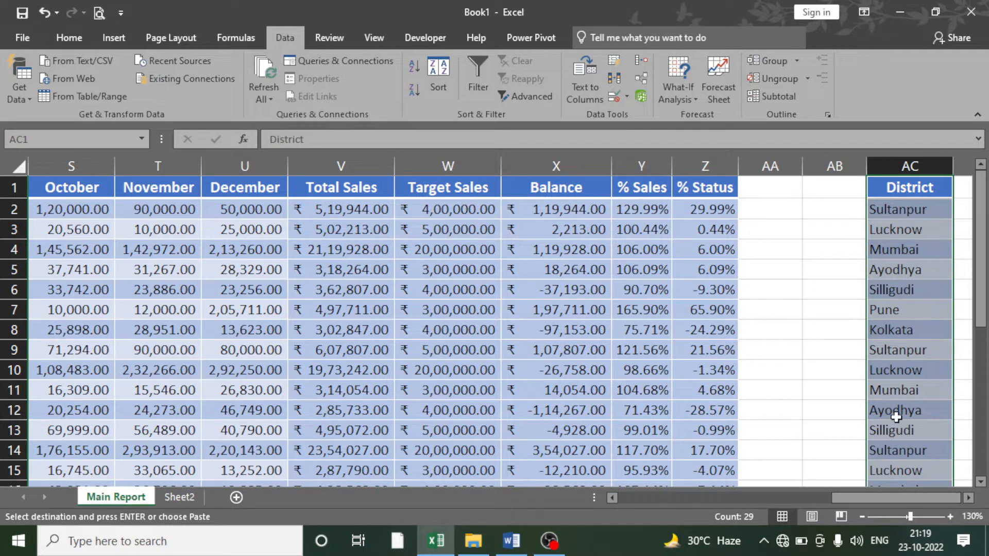
scroll(896, 418, "down", 3)
scroll(895, 417, "down", 4)
scroll(891, 408, "up", 7)
left_click(615, 80)
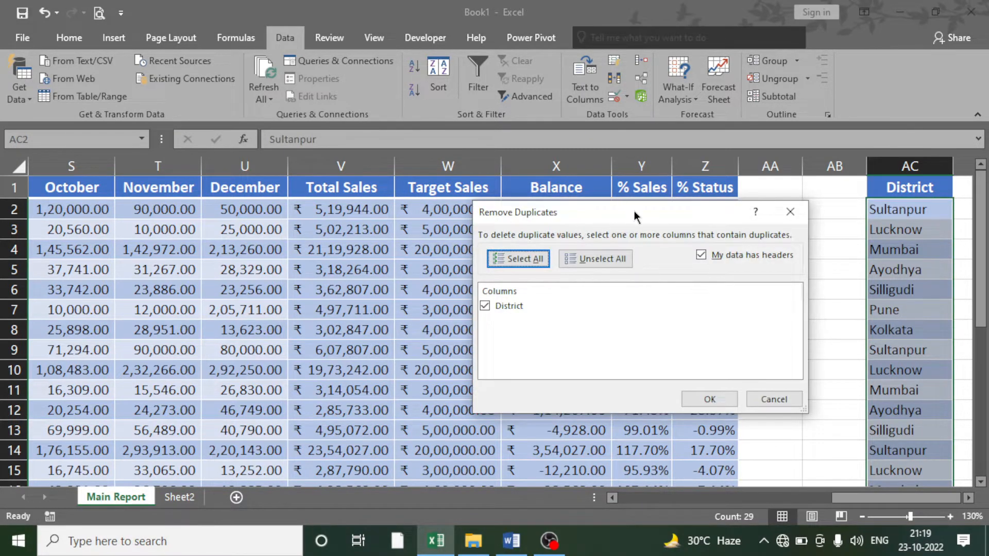
left_click_drag(634, 216, 527, 201)
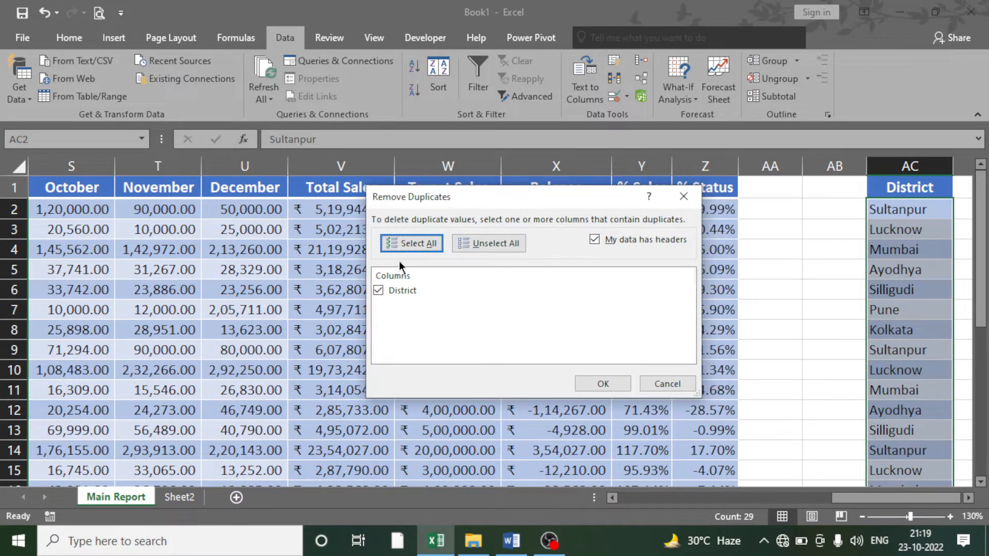
left_click(604, 384)
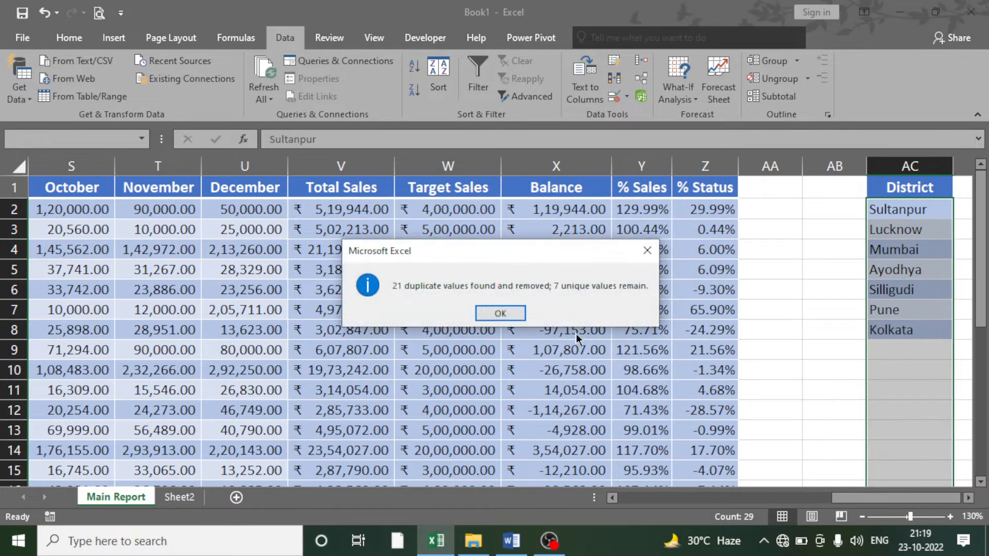
left_click(501, 313)
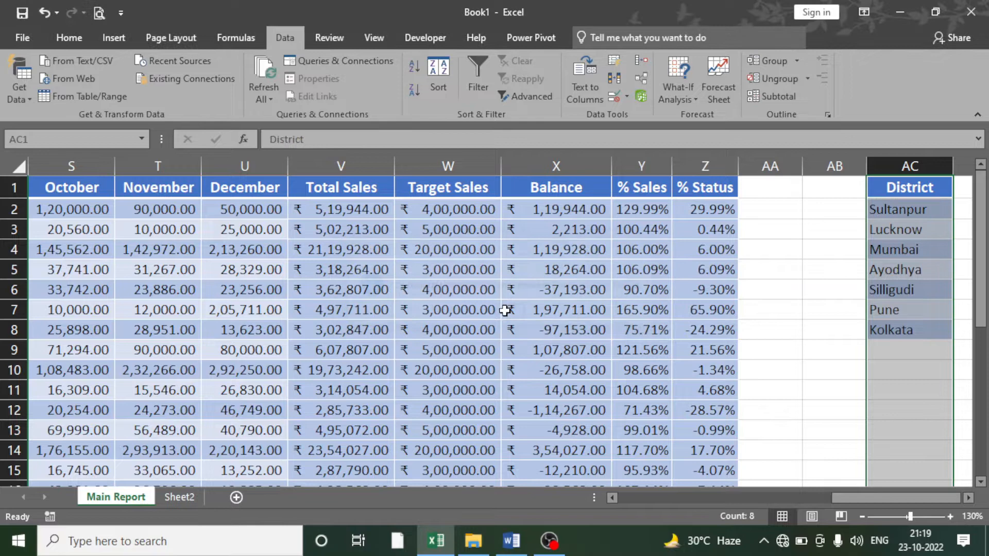
left_click(774, 254)
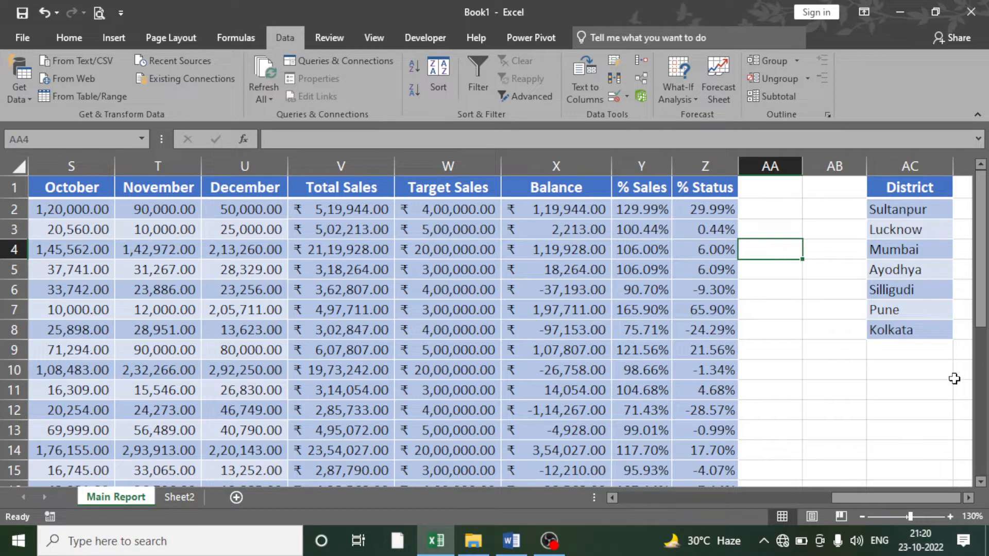
Copy the unique districts AC2:AC8 into Sheet2 starting at A2 and widen column A slightly
double_click(967, 498)
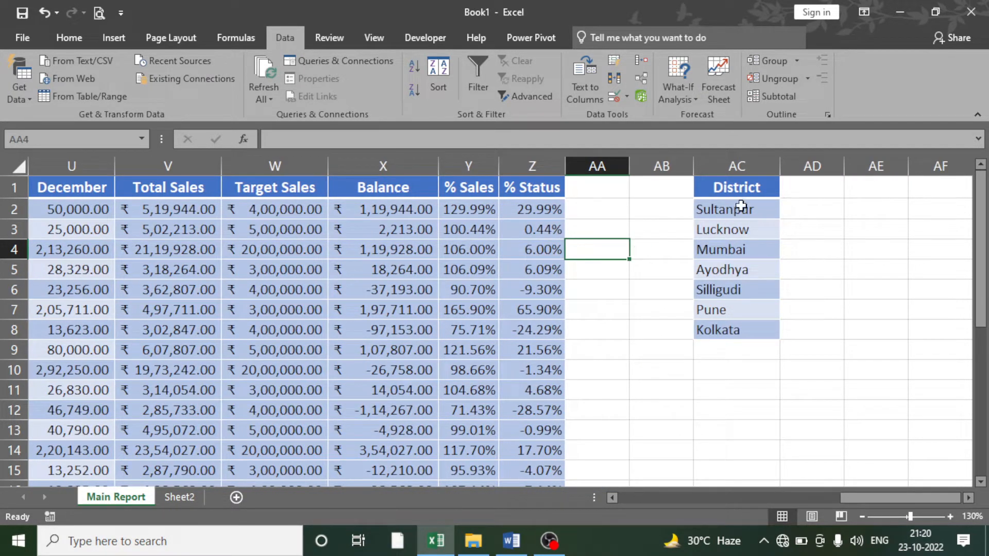
left_click_drag(726, 209, 739, 337)
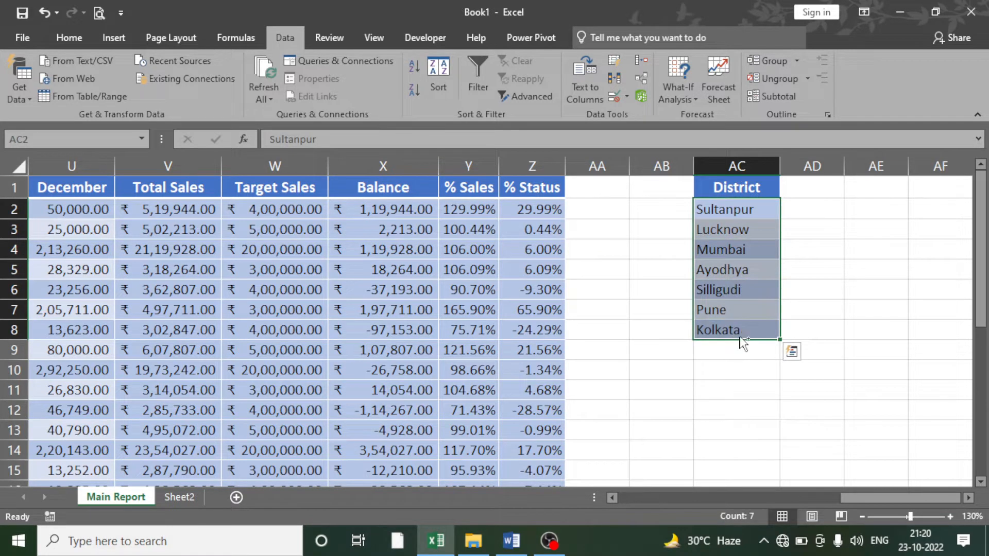
key("ctrl+c")
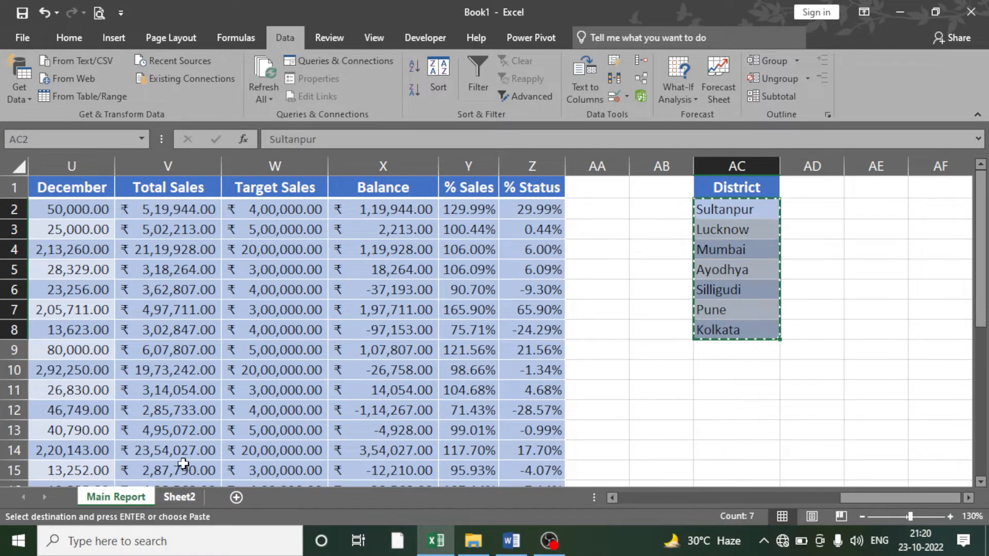
left_click(181, 498)
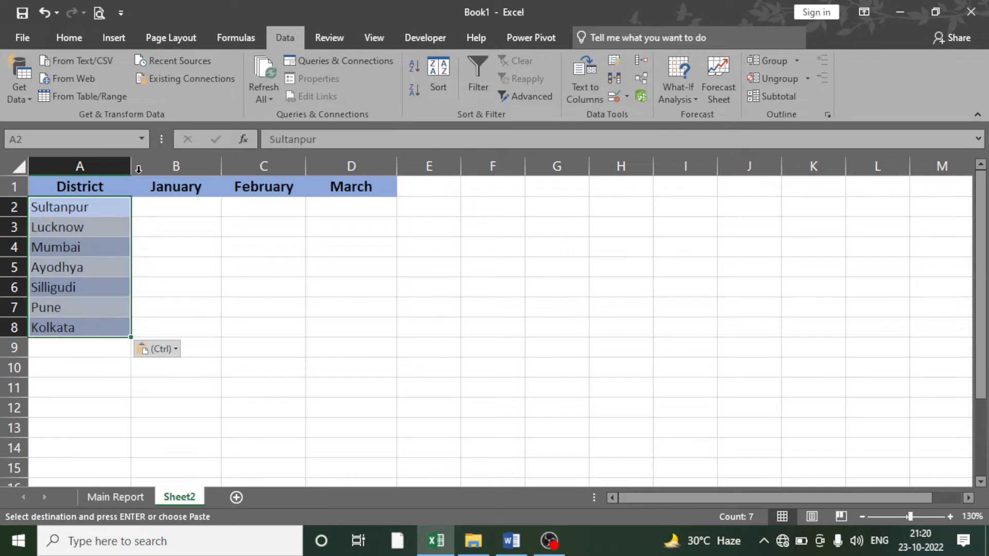
left_click_drag(131, 165, 146, 166)
left_click(175, 261)
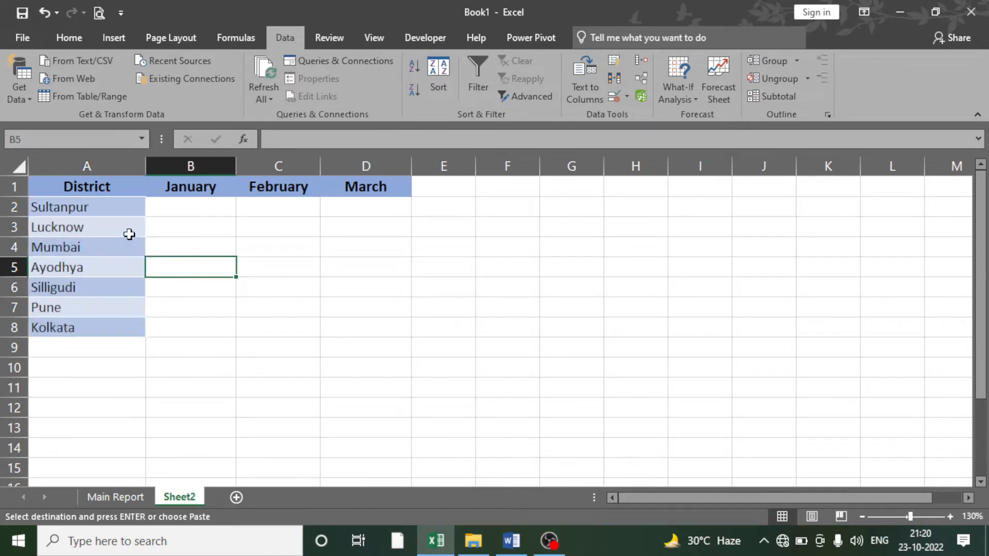
Look over the pasted districts A2:A8 and widen the January column B slightly
left_click_drag(79, 201, 76, 325)
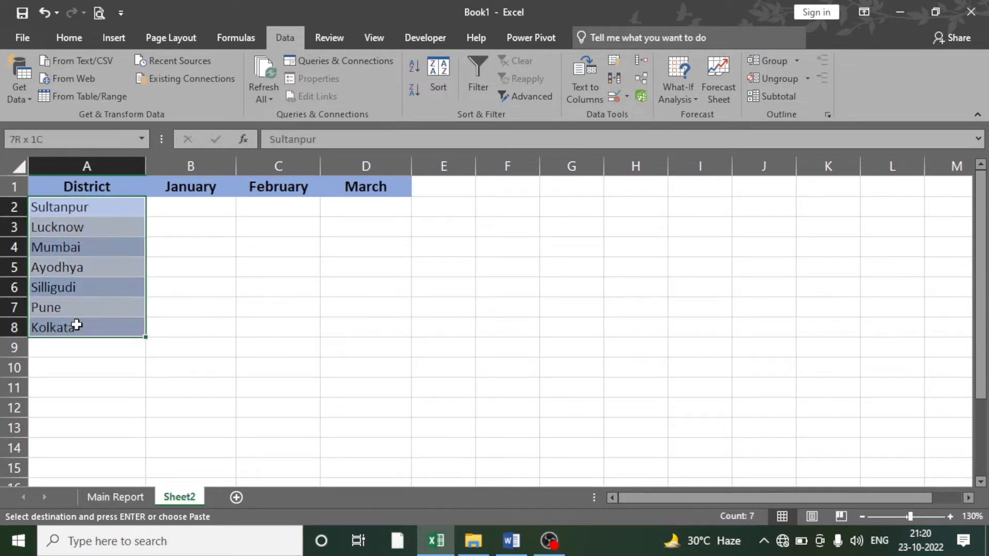
left_click(241, 280)
left_click(204, 245)
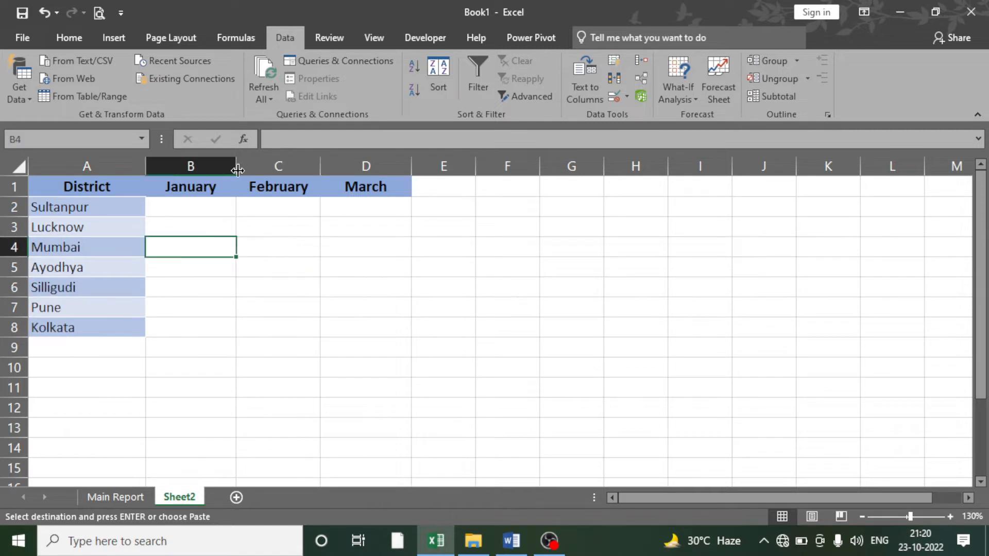
left_click_drag(236, 166, 243, 165)
left_click(278, 248)
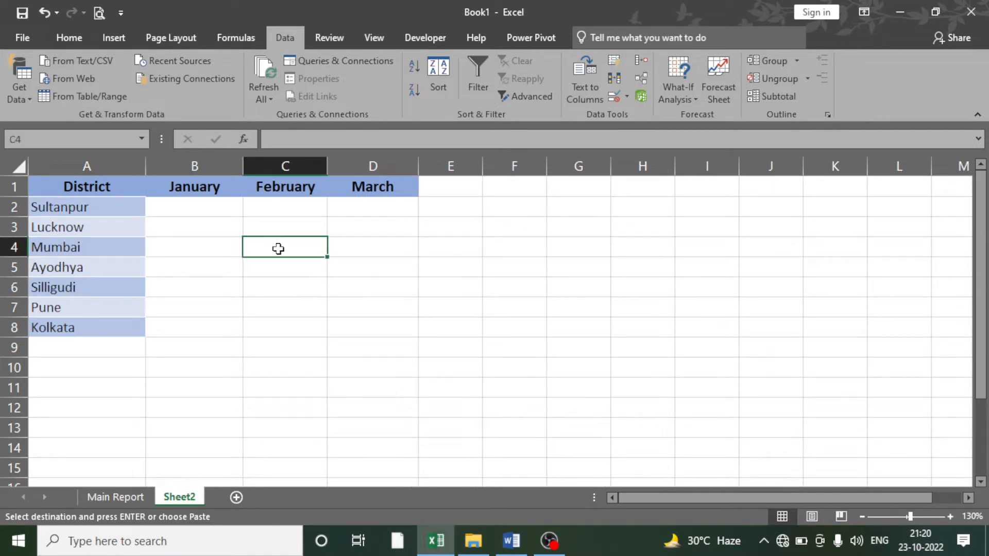
Examine the Sultanpur, Lucknow and Mumbai entries in rows 2 to 4 of the Main Report against their January figures
left_click(104, 499)
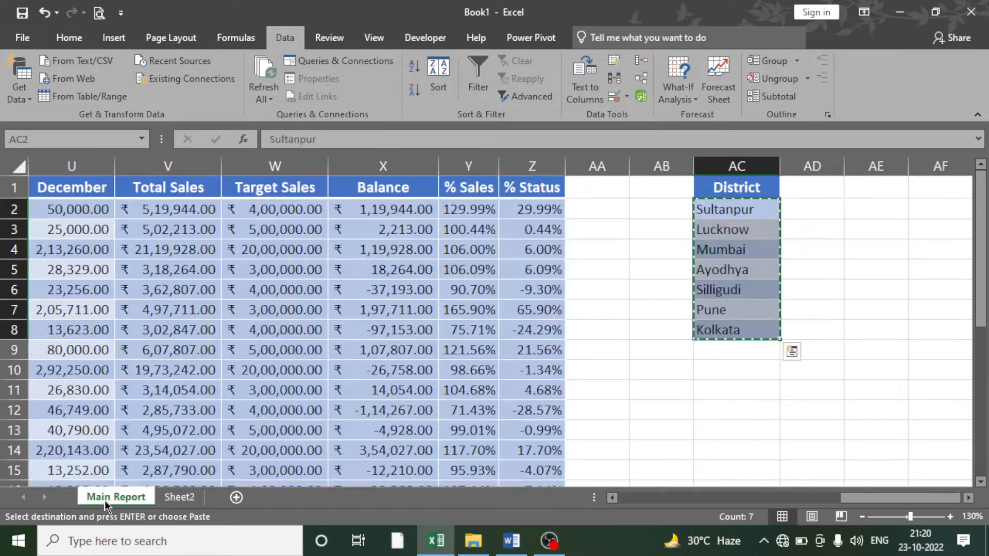
left_click(283, 312)
left_click(267, 243)
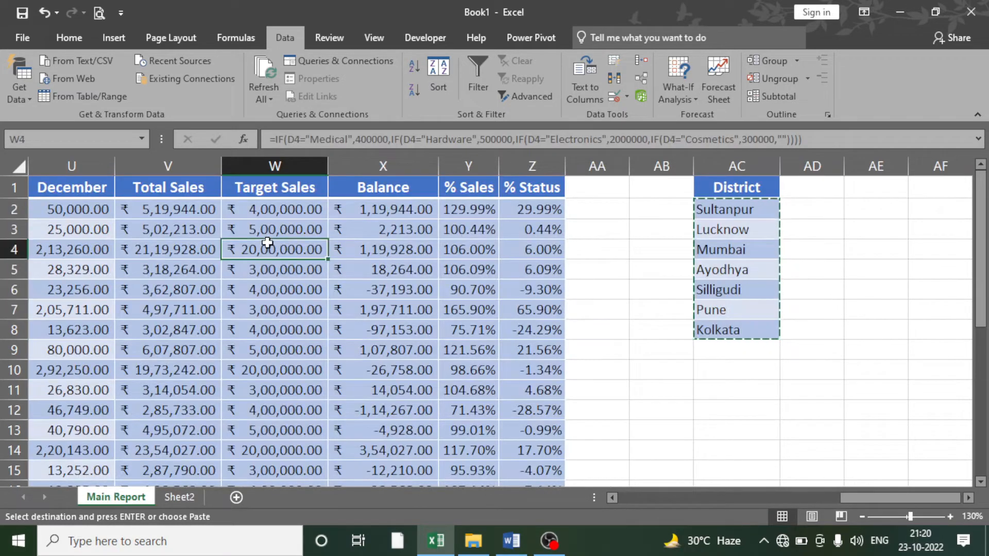
key("ctrl+Left")
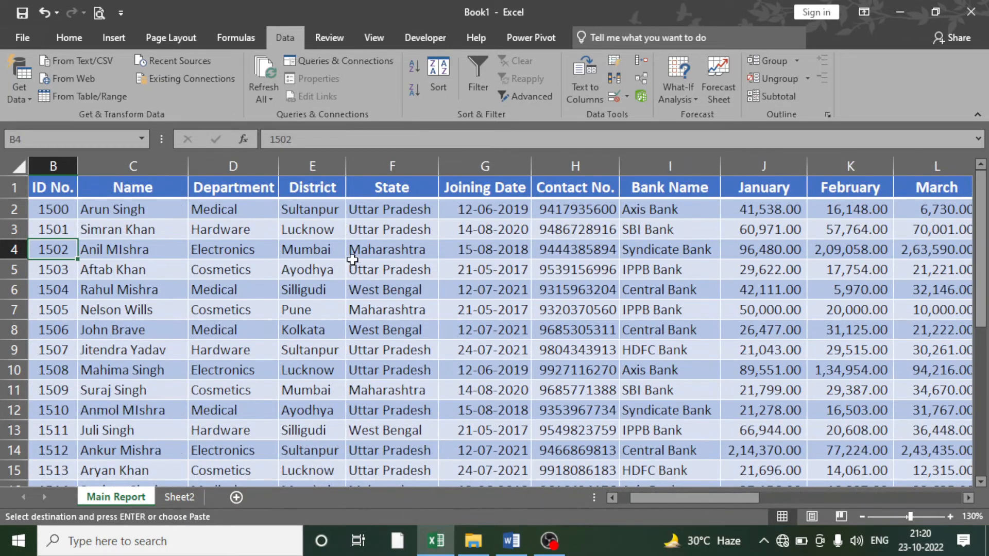
left_click(326, 216)
left_click(645, 210)
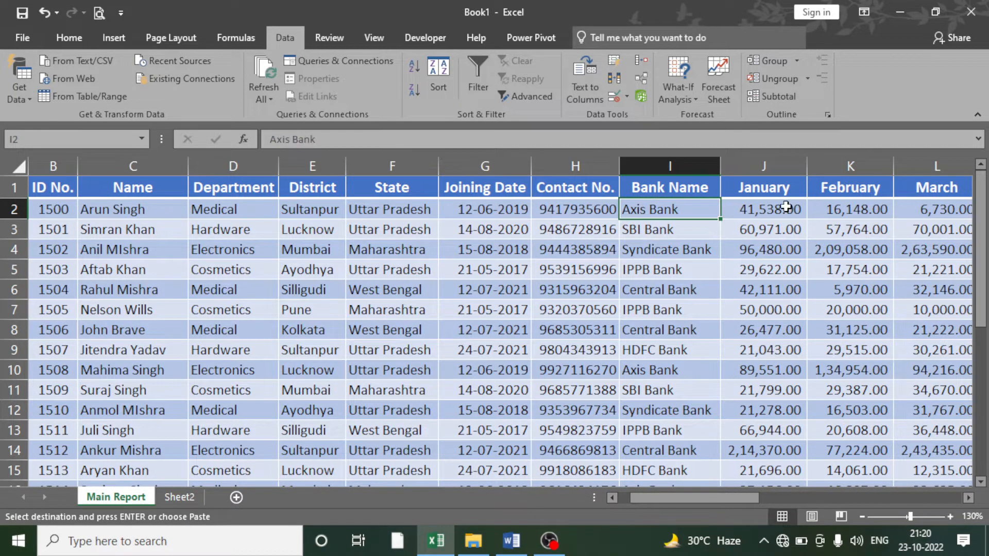
left_click(769, 209)
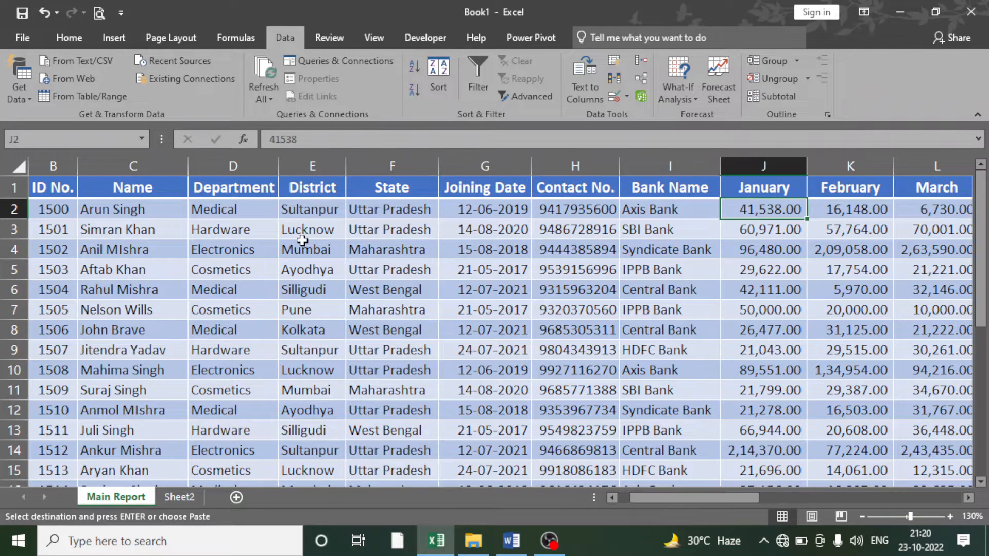
left_click(311, 225)
left_click(750, 225)
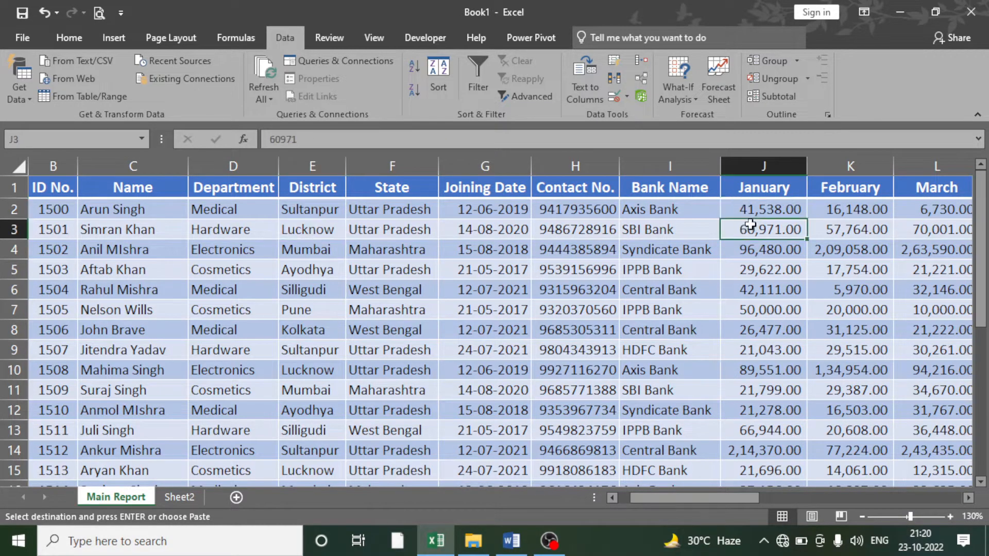
left_click(313, 250)
left_click(751, 250)
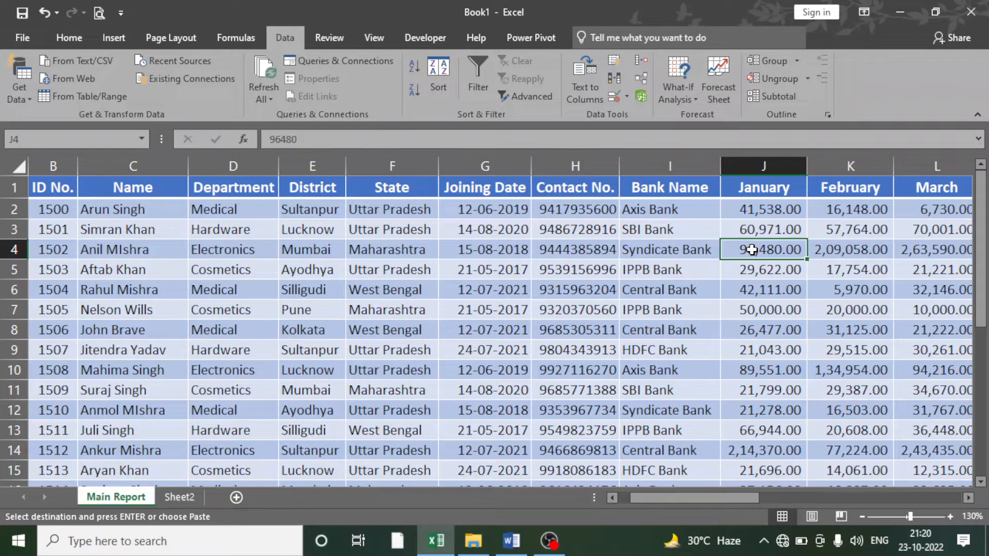
Review the January figures J2:J29 in the Main Report and recheck the first Sultanpur entry with its January value
left_click_drag(765, 213, 750, 441)
scroll(752, 442, "down", 2)
scroll(752, 441, "down", 1)
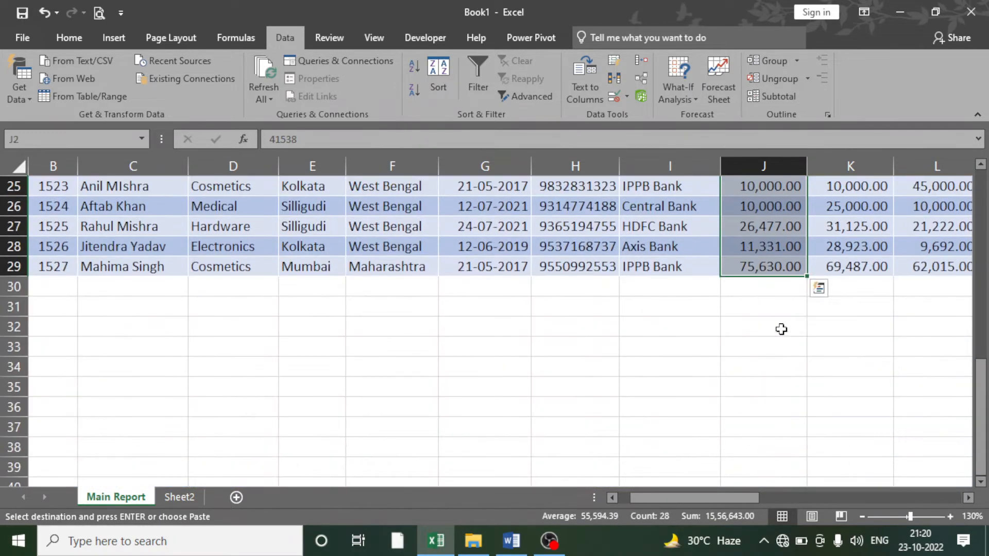
left_click(755, 309)
scroll(755, 310, "up", 8)
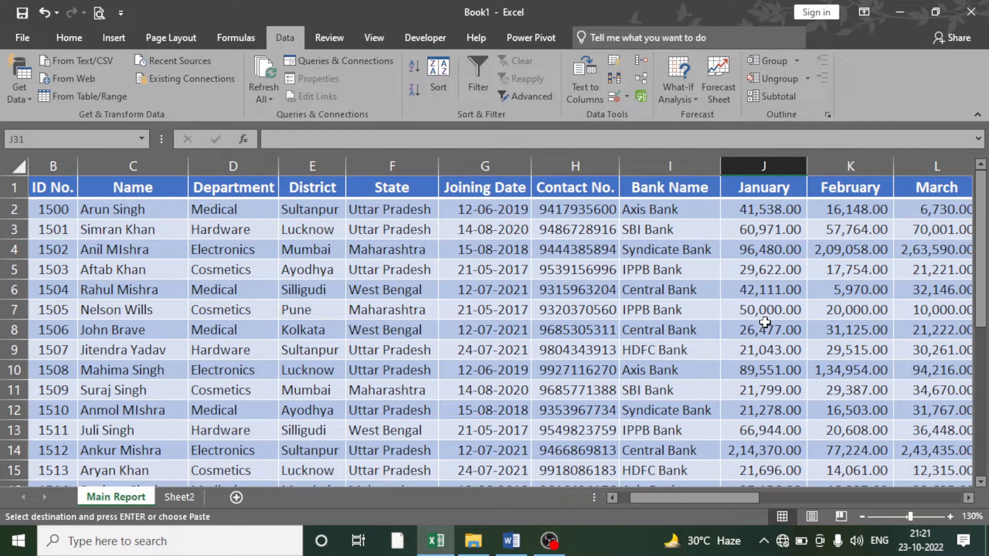
left_click(323, 212)
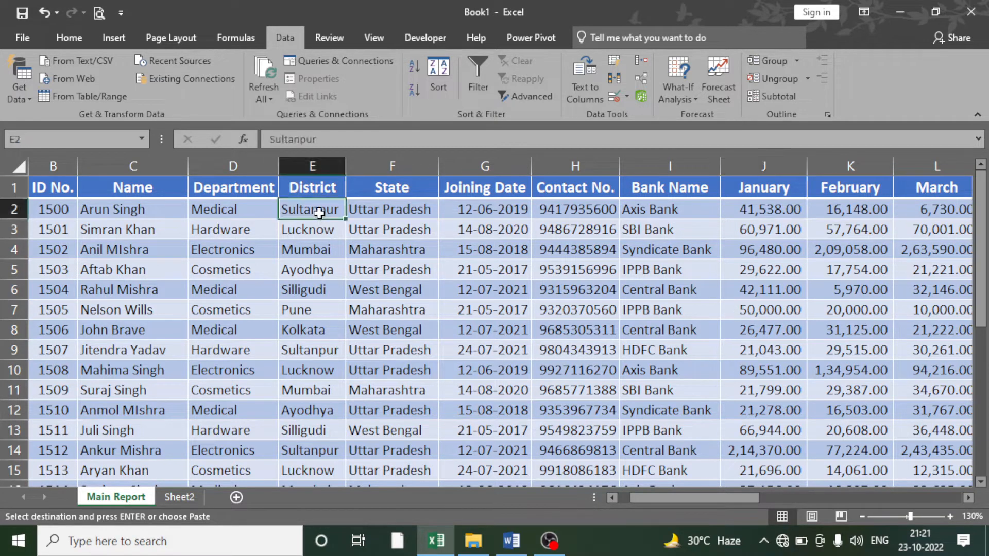
left_click(756, 212)
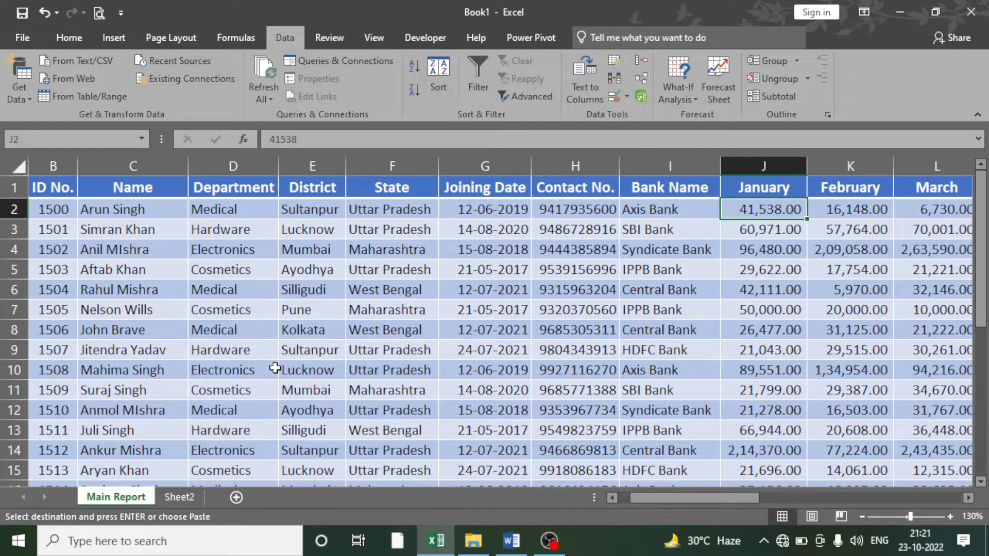
Look over the empty January, February and March cells beside the districts on Sheet2
left_click(180, 498)
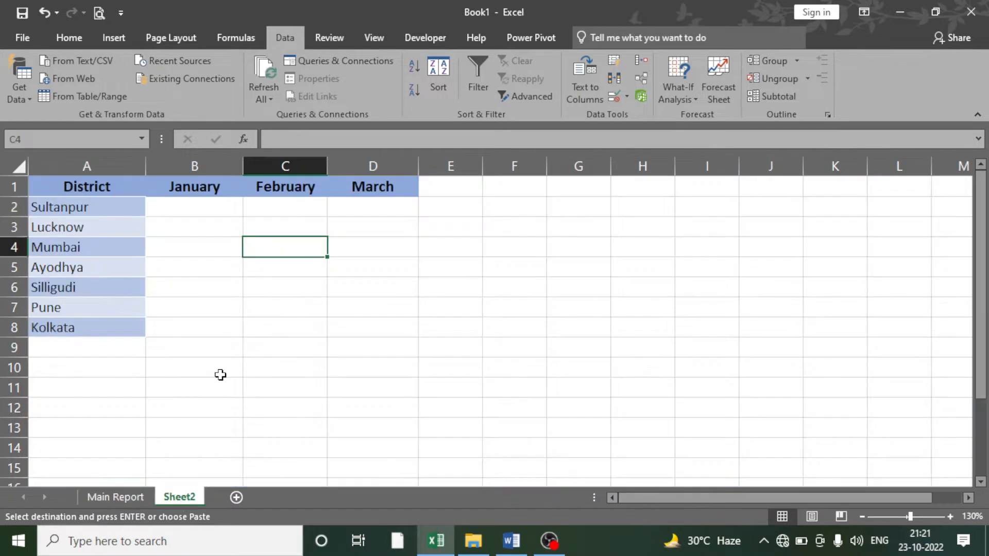
left_click(218, 212)
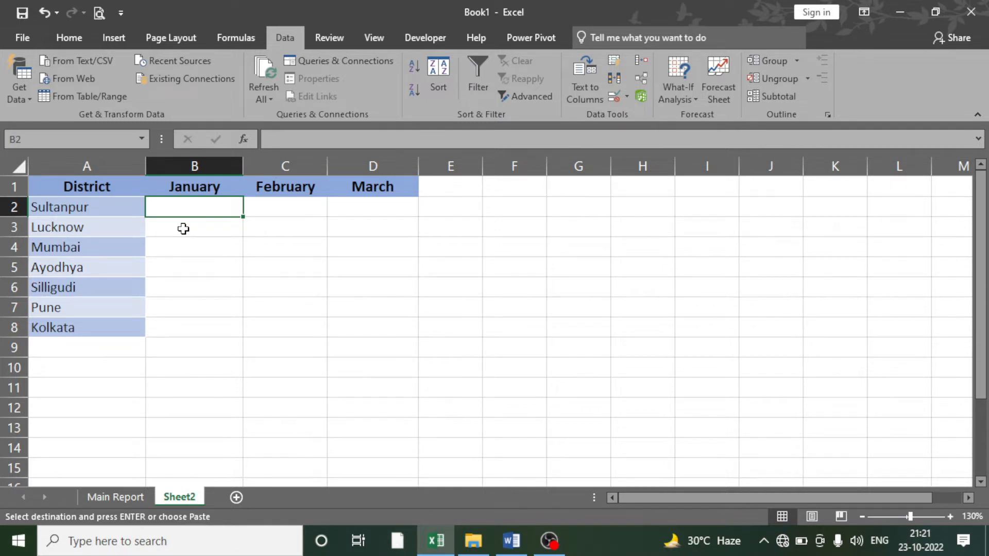
left_click(184, 246)
left_click(188, 267)
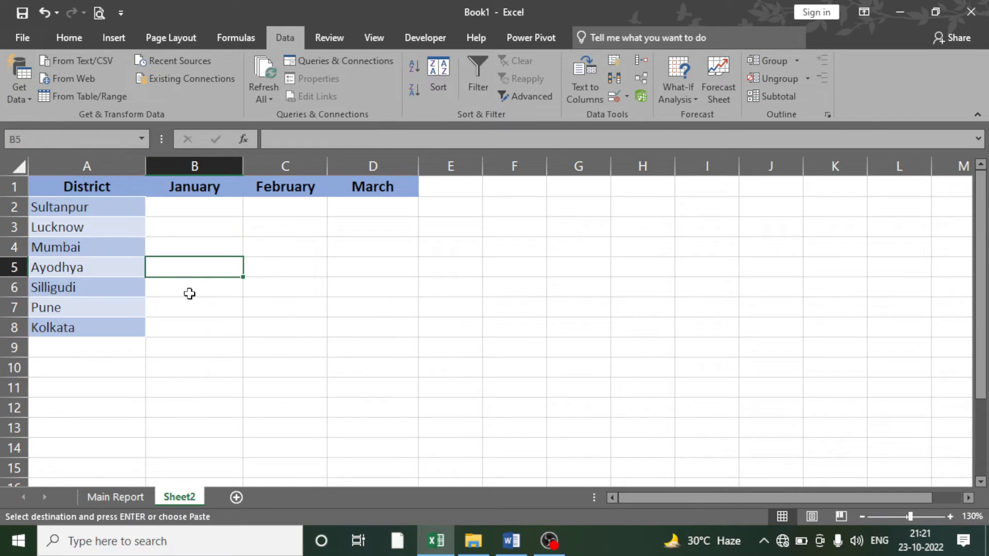
left_click(190, 325)
left_click(267, 209)
left_click(354, 205)
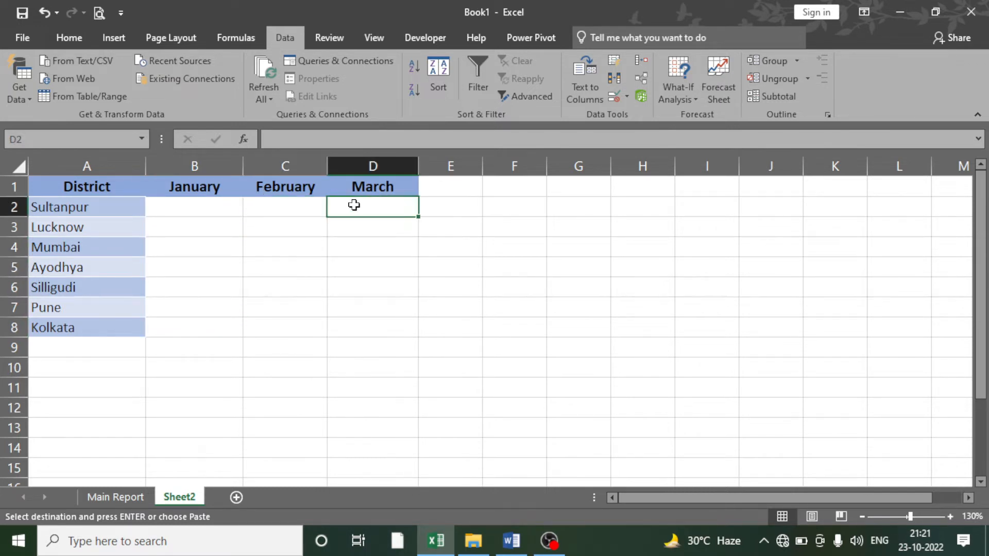
Start a SUMIF formula in Sultanpur's January cell B2, with the Main Report districts E2:E29 as the range
left_click(205, 208)
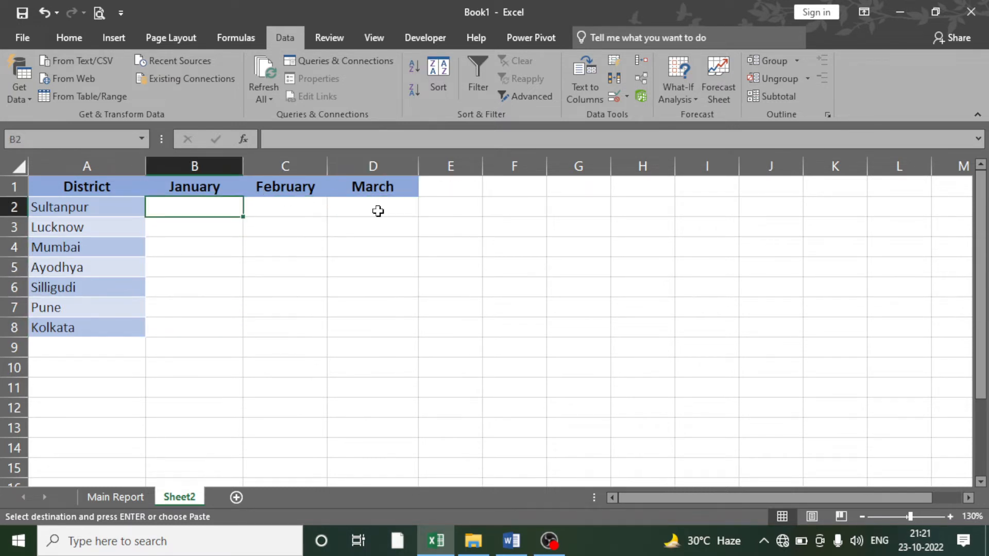
type("=")
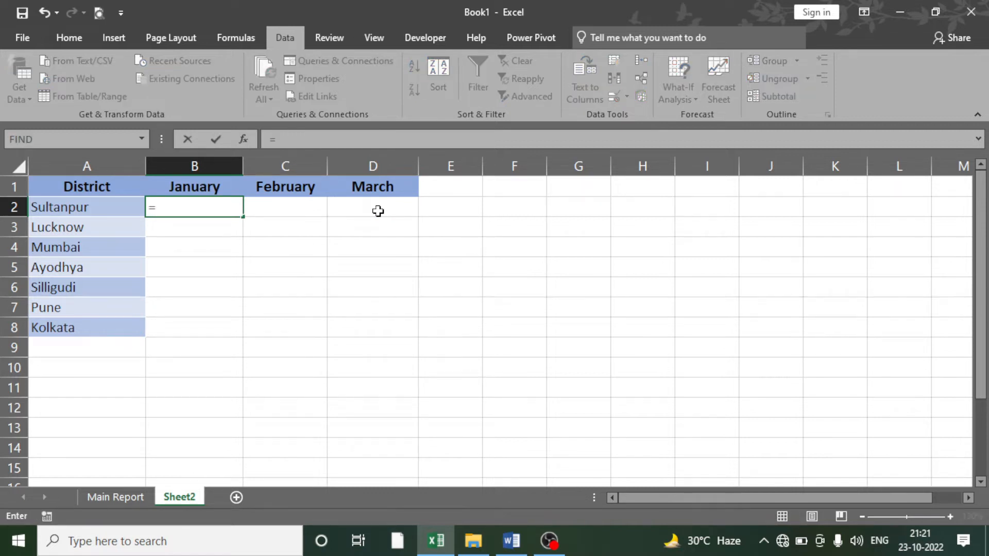
type("sumif")
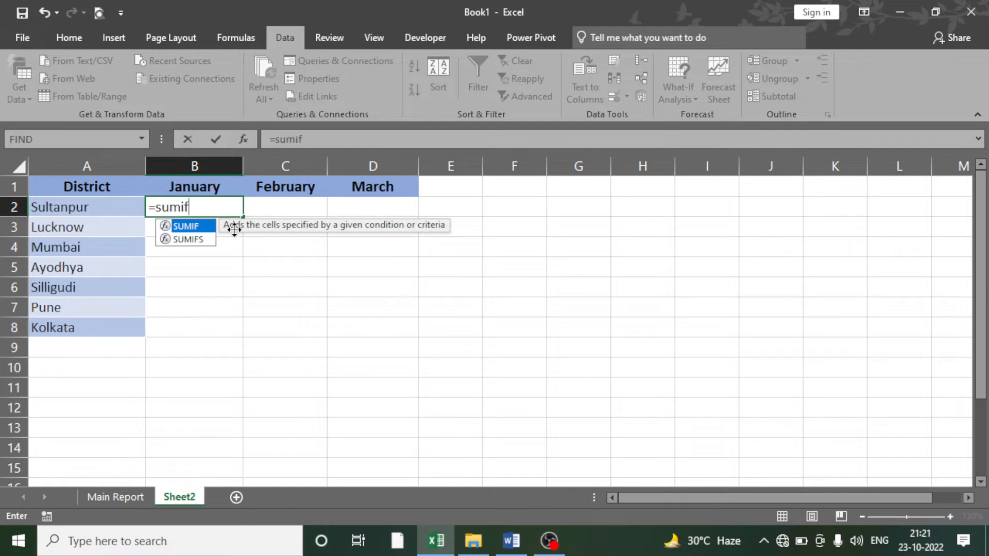
key("Tab")
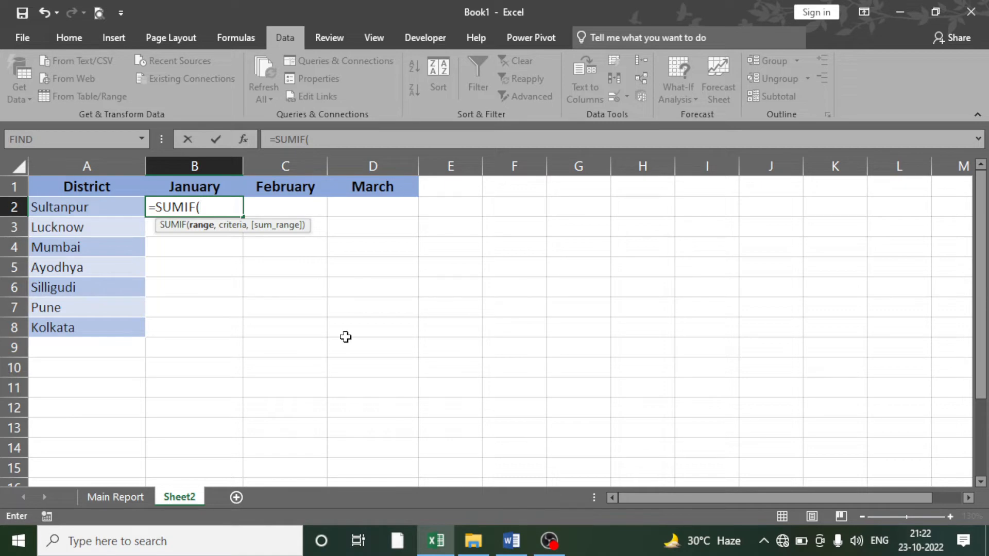
left_click(124, 495)
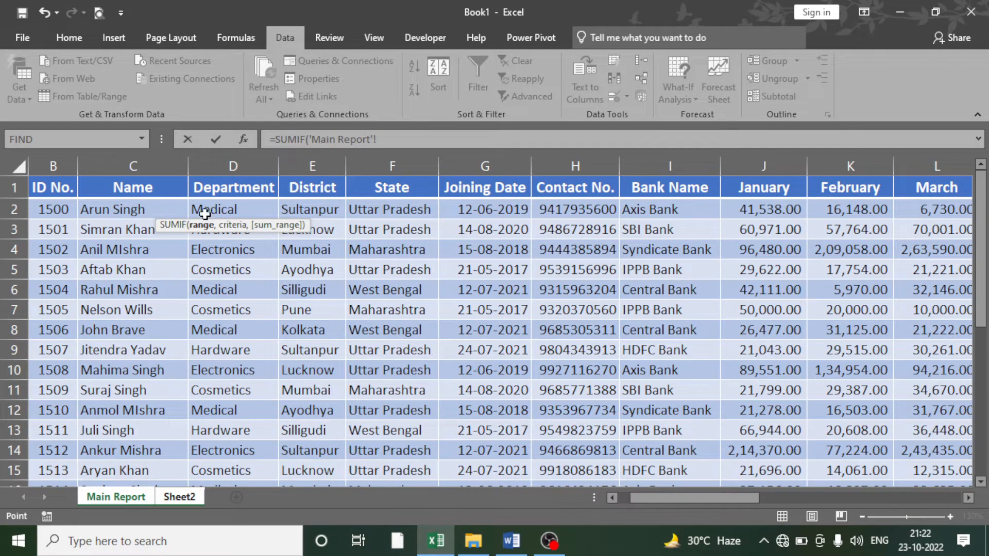
left_click(305, 209)
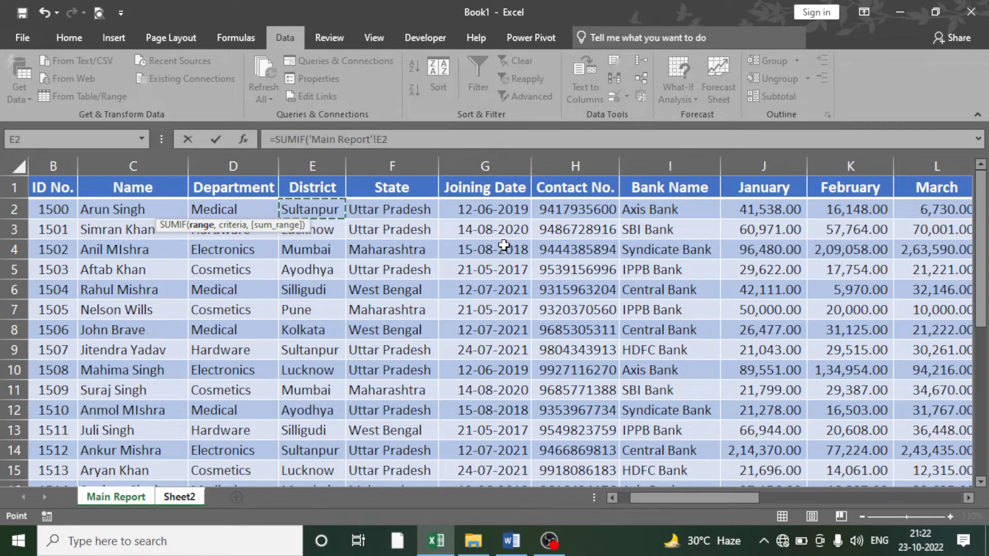
key("ctrl+shift+Down")
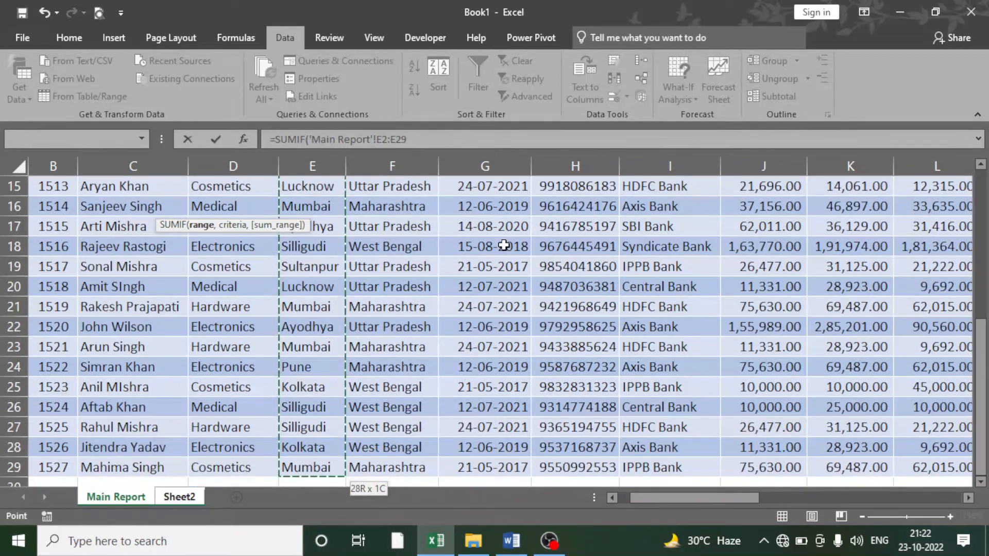
scroll(491, 251, "up", 5)
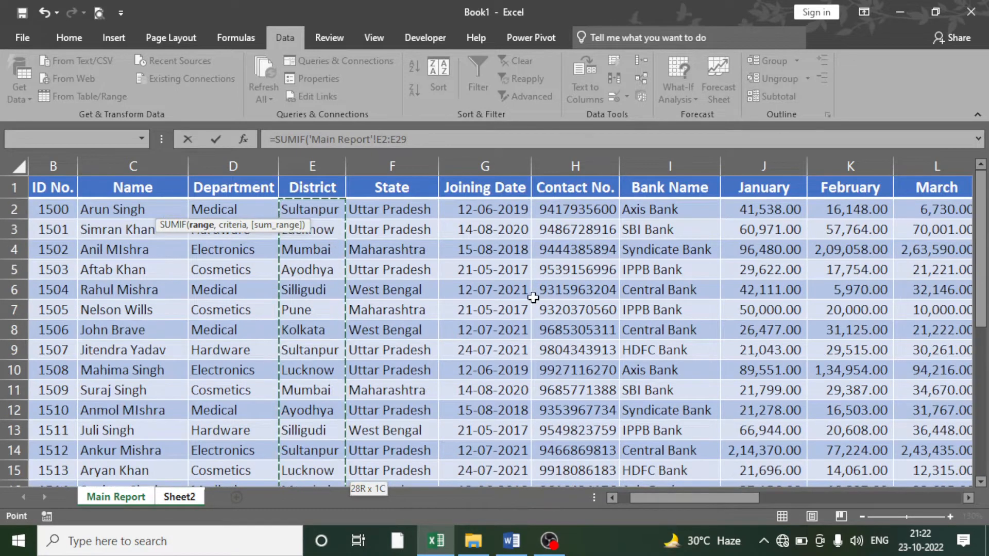
type(",")
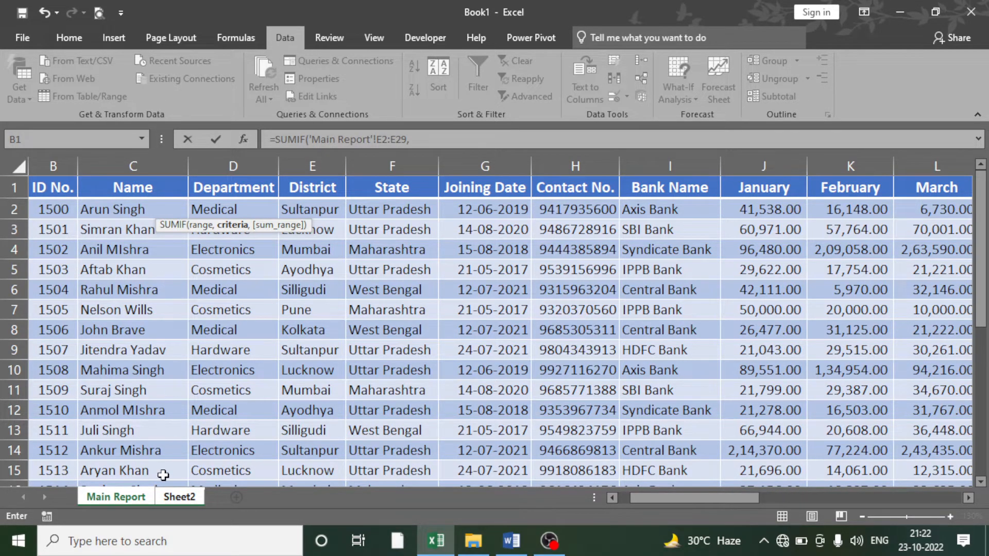
Complete the B2 SUMIF with Sheet2 cell A2 as the criteria and the Main Report January figures J2:J29 as the sum range
left_click(179, 496)
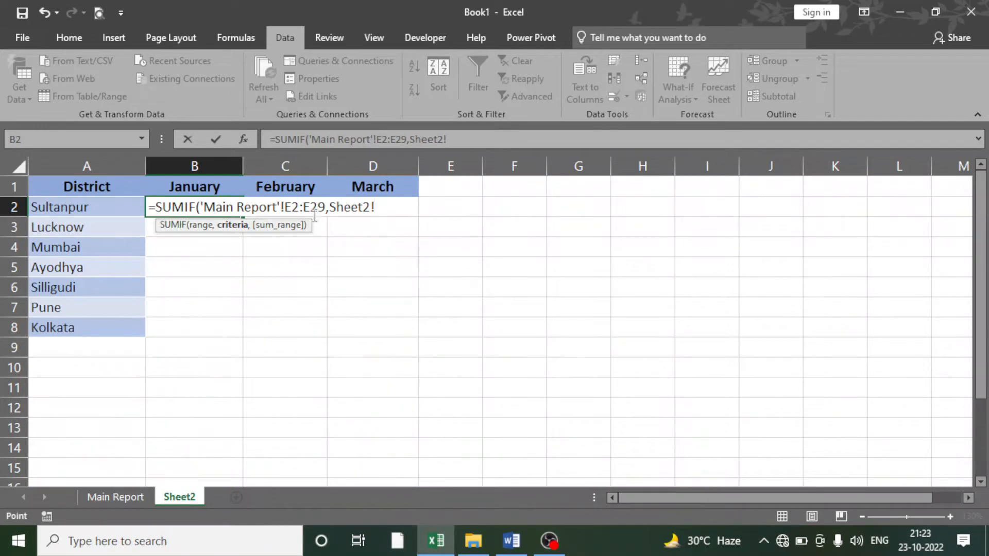
left_click(91, 206)
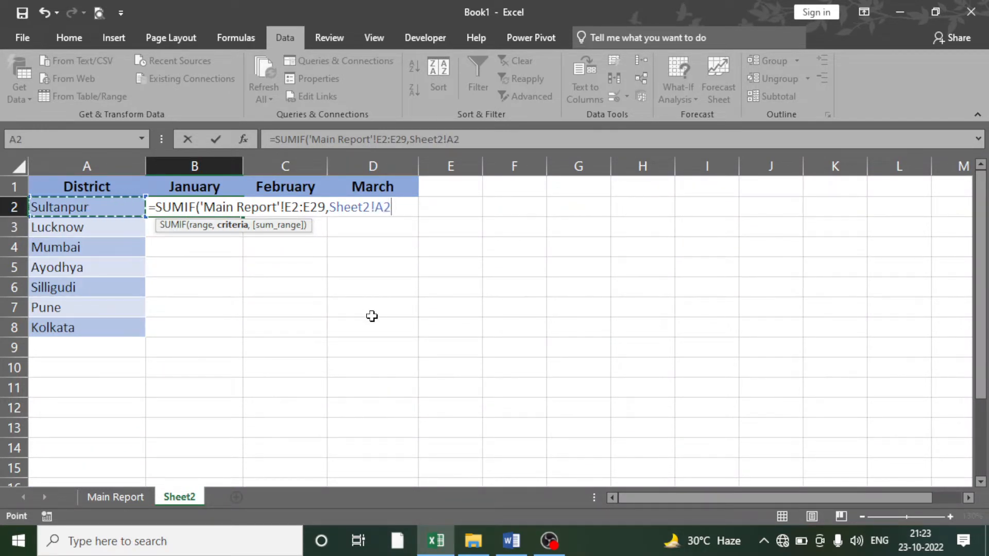
type(",")
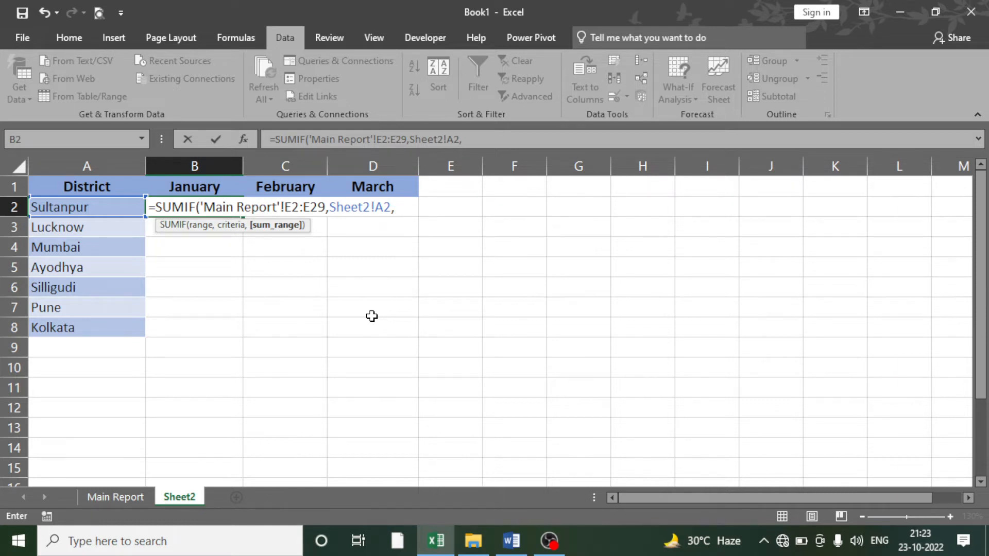
left_click(115, 494)
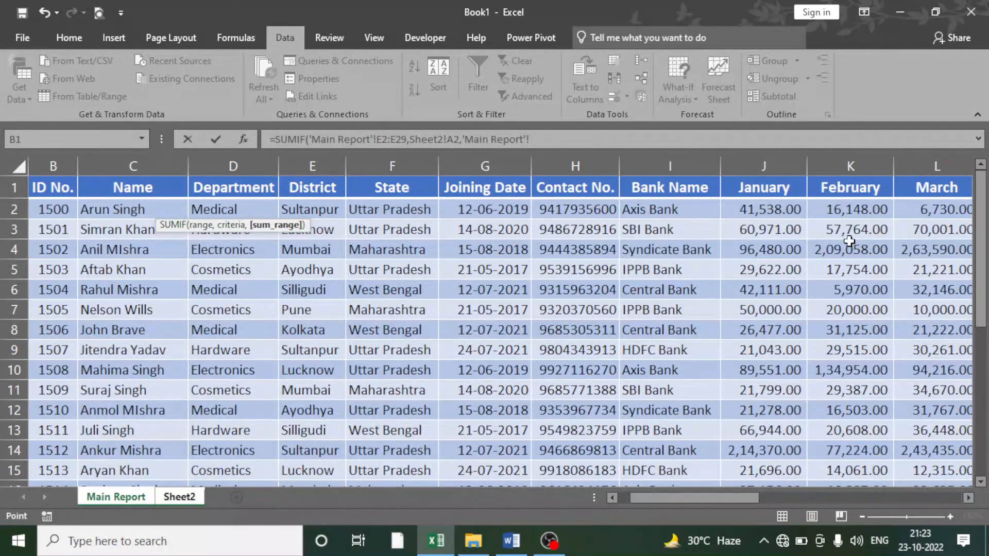
left_click(773, 211)
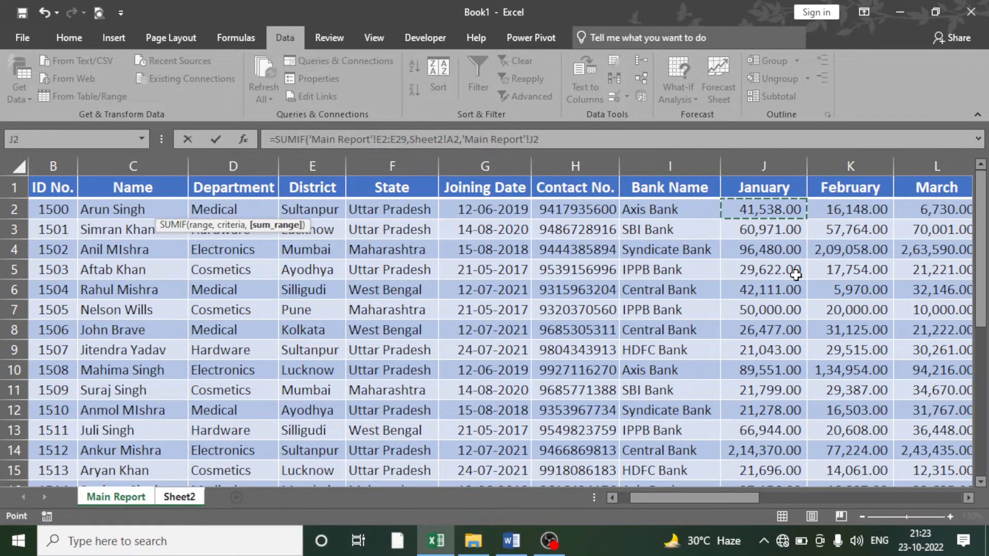
key("ctrl+shift+Down")
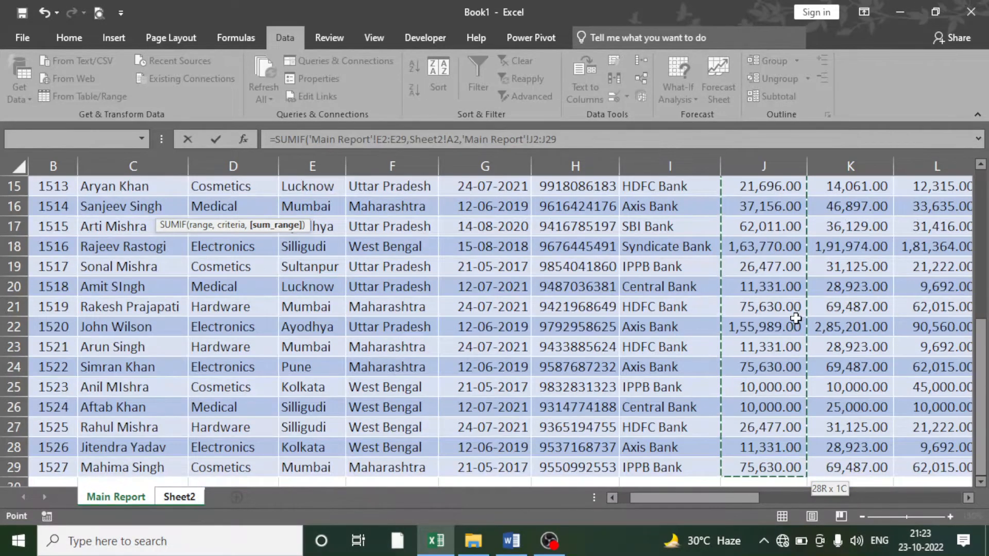
scroll(790, 329, "up", 5)
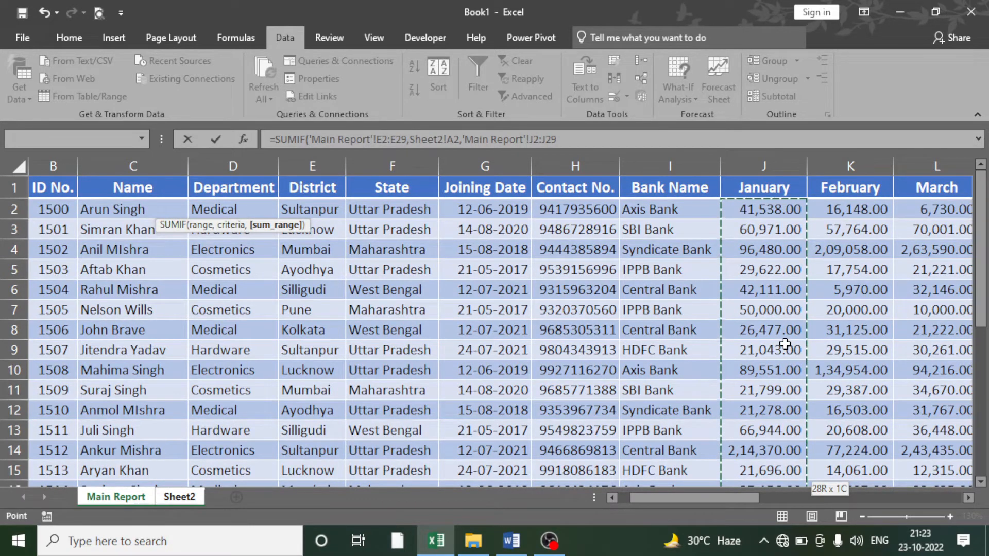
type(")")
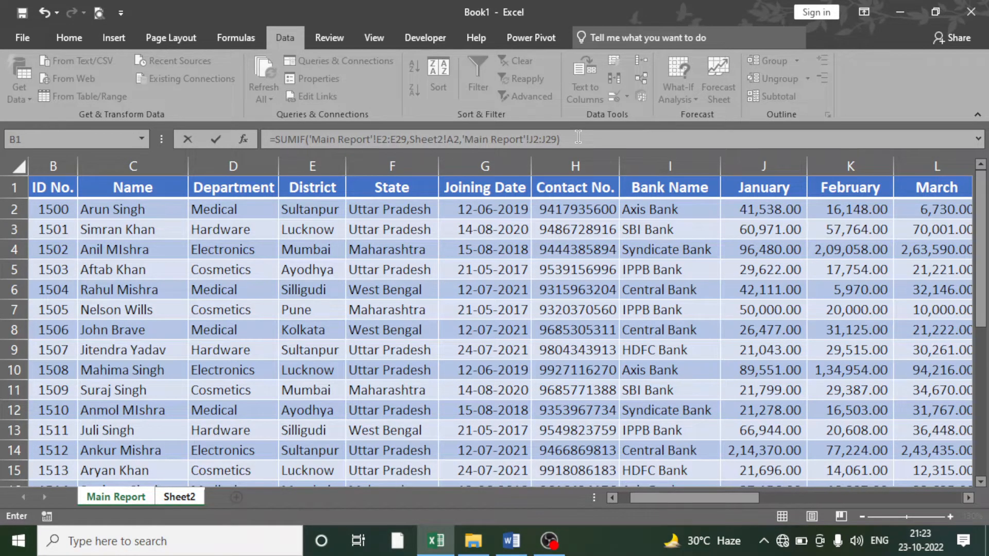
key("Return")
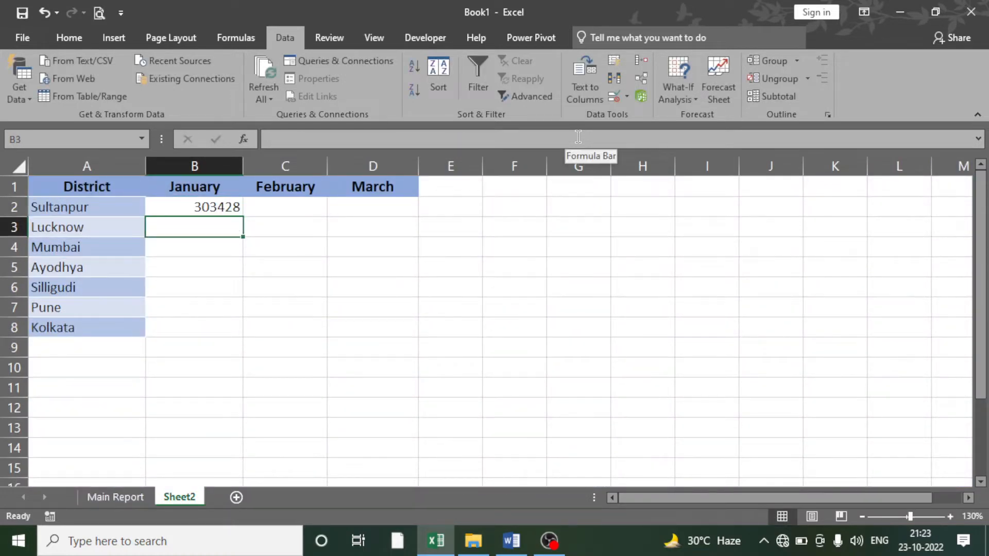
Format Sultanpur's January total in B2 with the Accounting number format
left_click(218, 206)
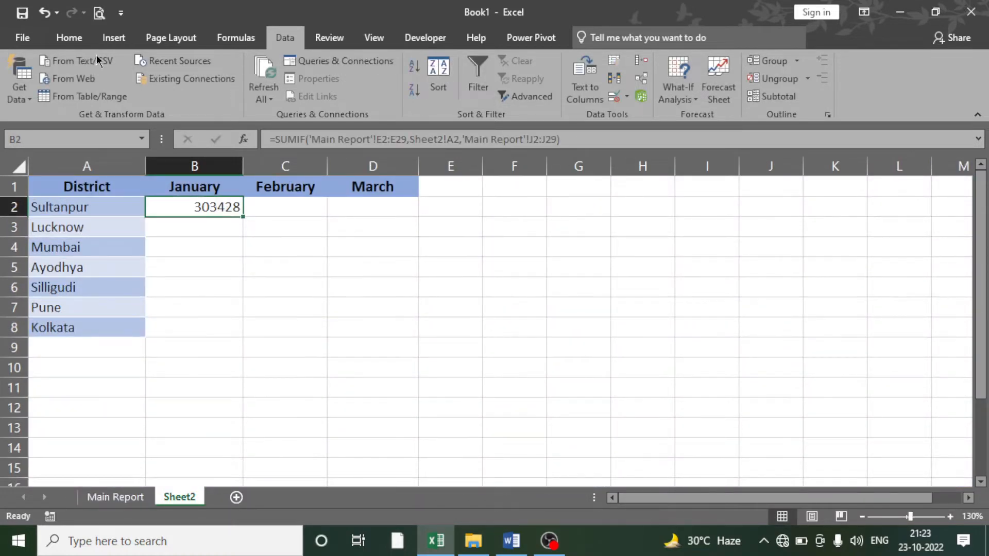
left_click(69, 41)
left_click(530, 69)
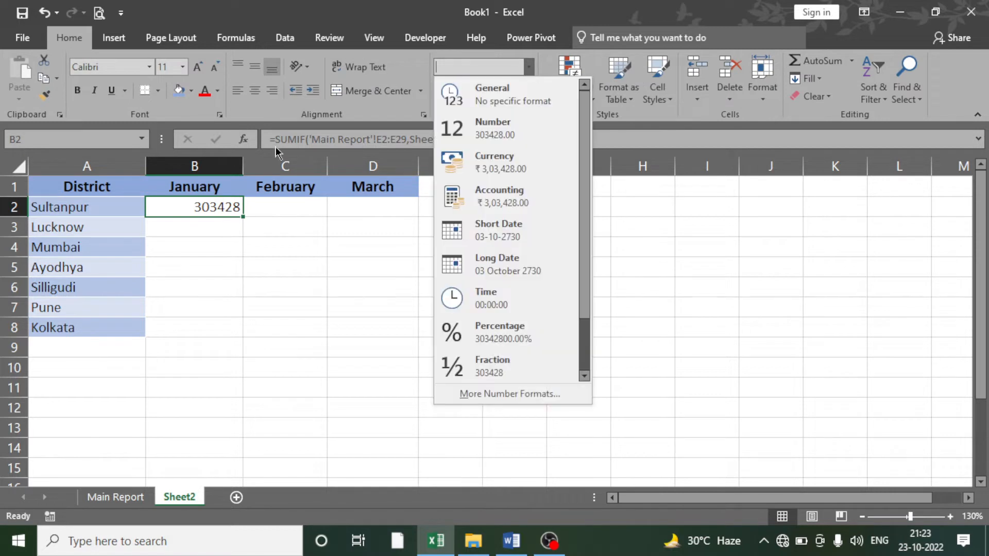
left_click(499, 197)
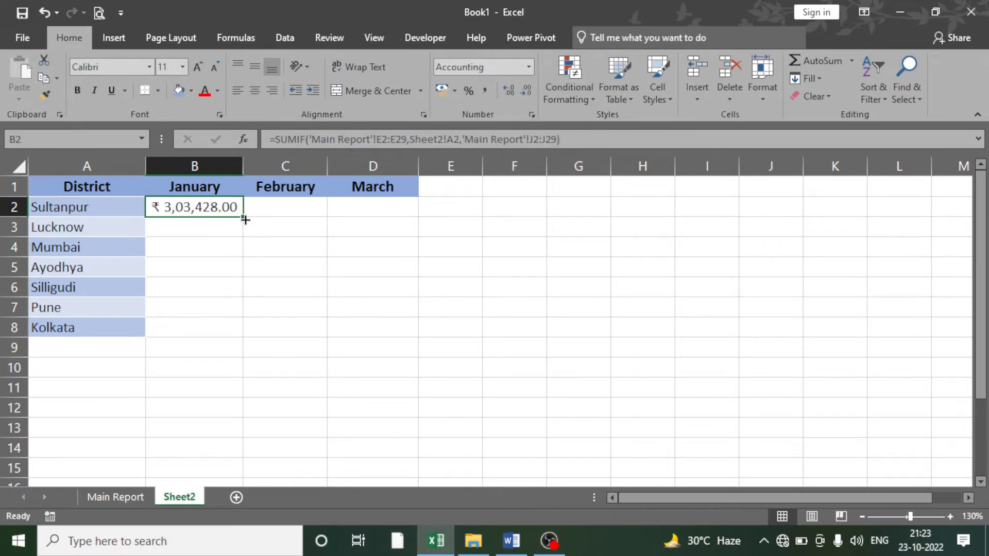
Make the district range in the B2 SUMIF formula absolute as $E$2:$E$29
double_click(225, 207)
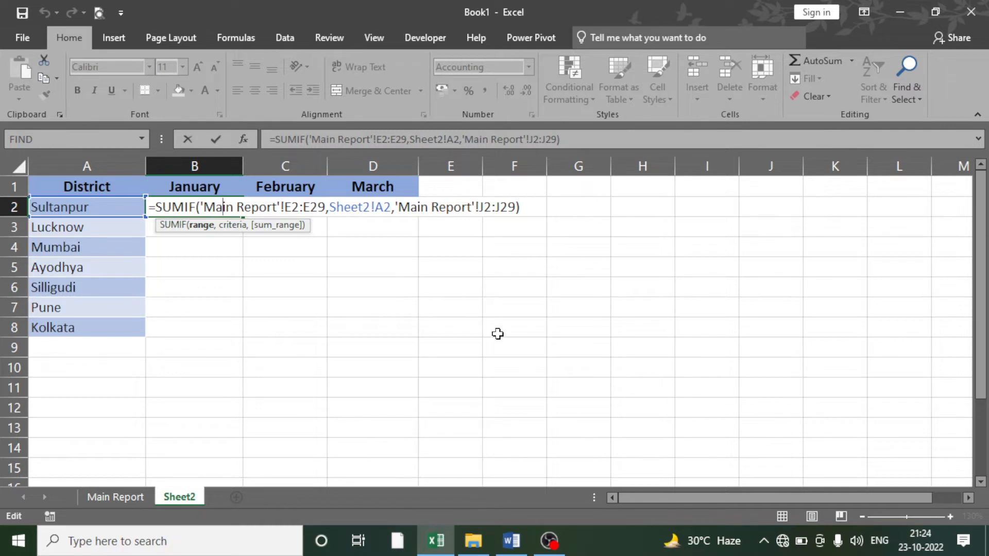
left_click_drag(291, 207, 318, 207)
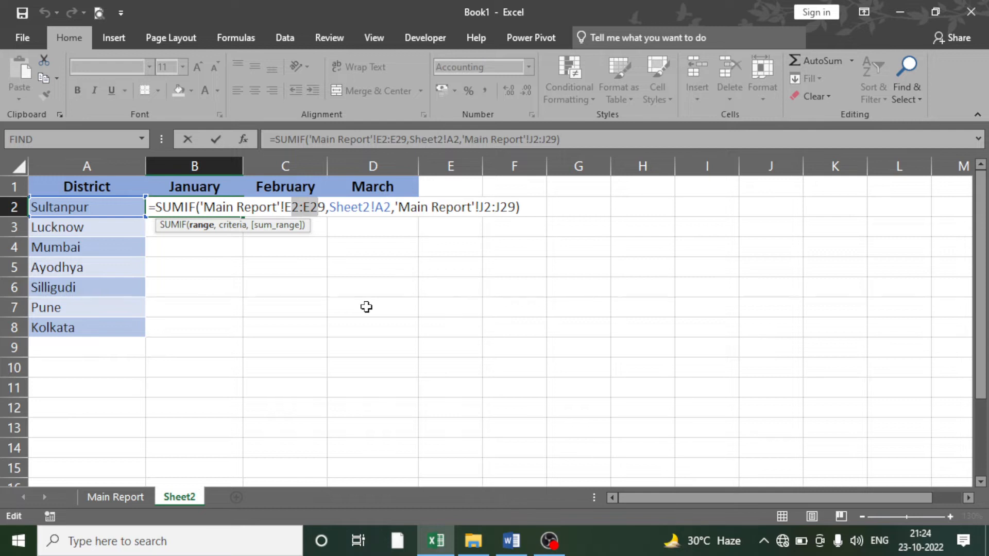
left_click(299, 208)
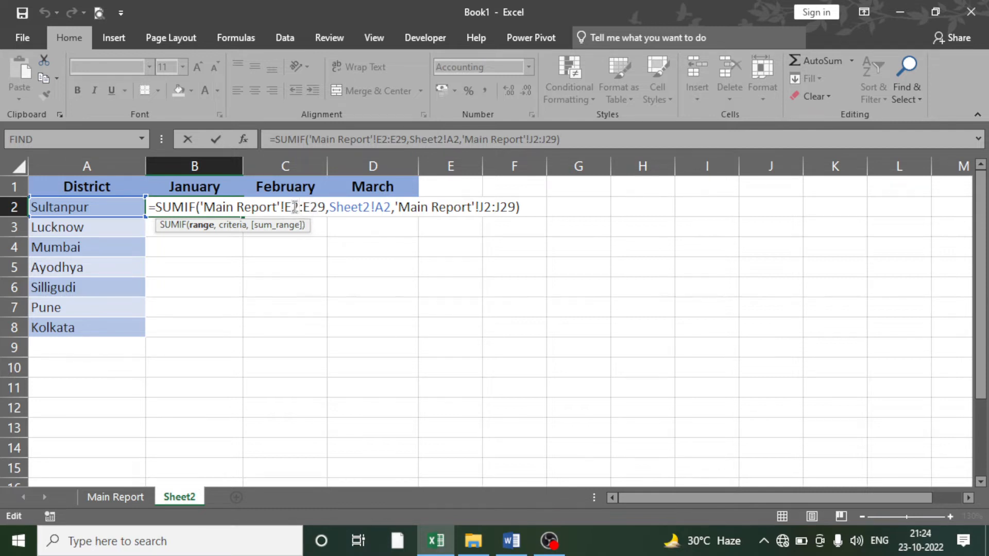
left_click_drag(292, 207, 318, 207)
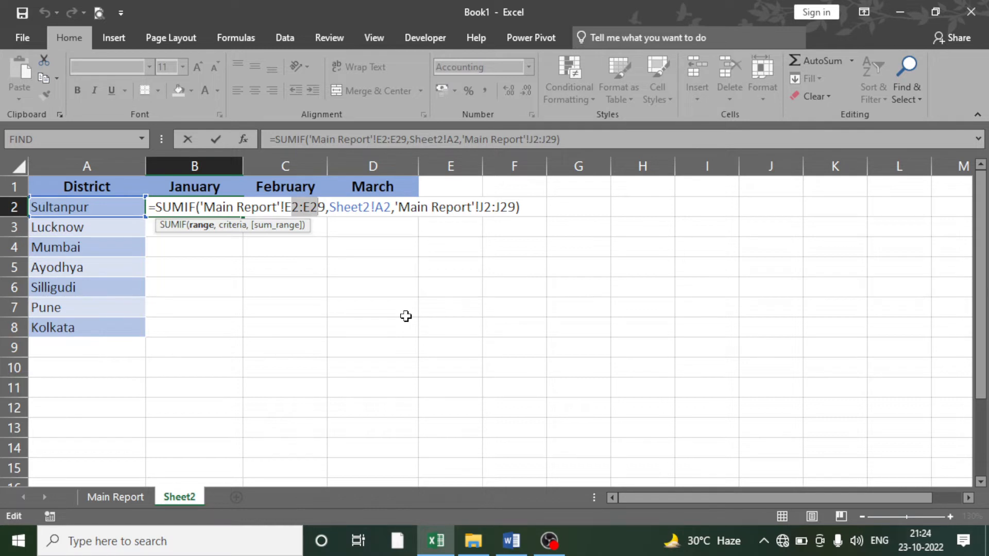
key("F4")
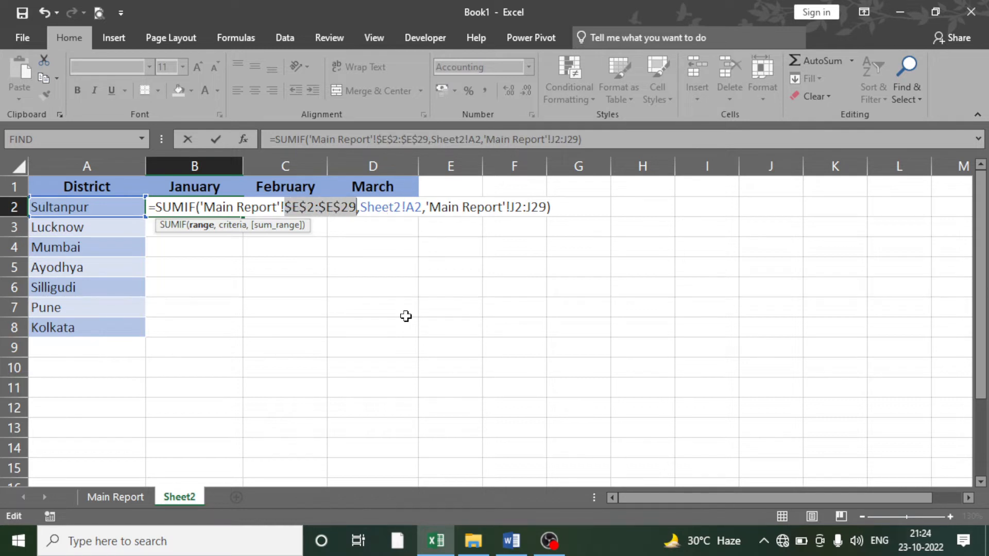
Lock the January sum range in the B2 formula as $J$2:$J$29, keeping the A2 criteria relative, and commit it
left_click(414, 208)
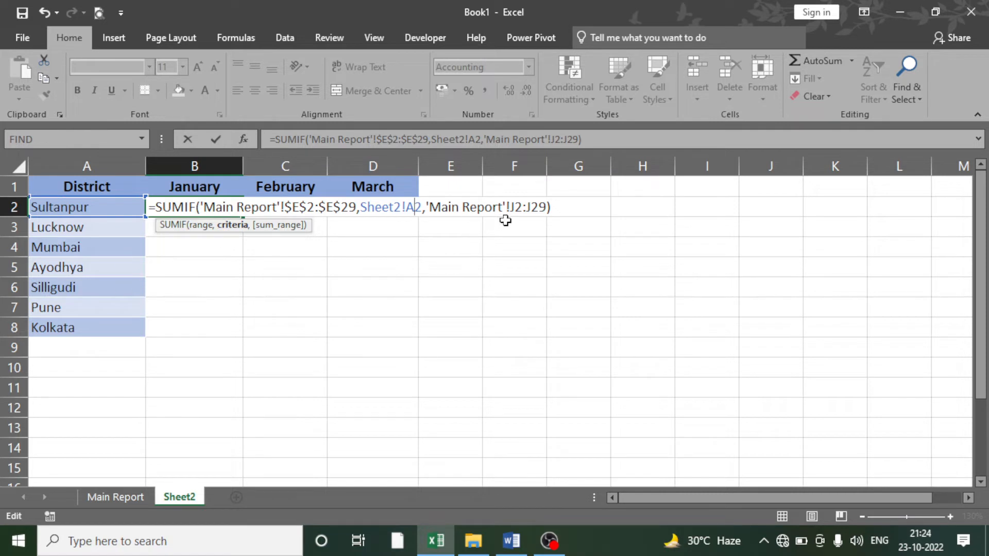
left_click_drag(514, 207, 538, 207)
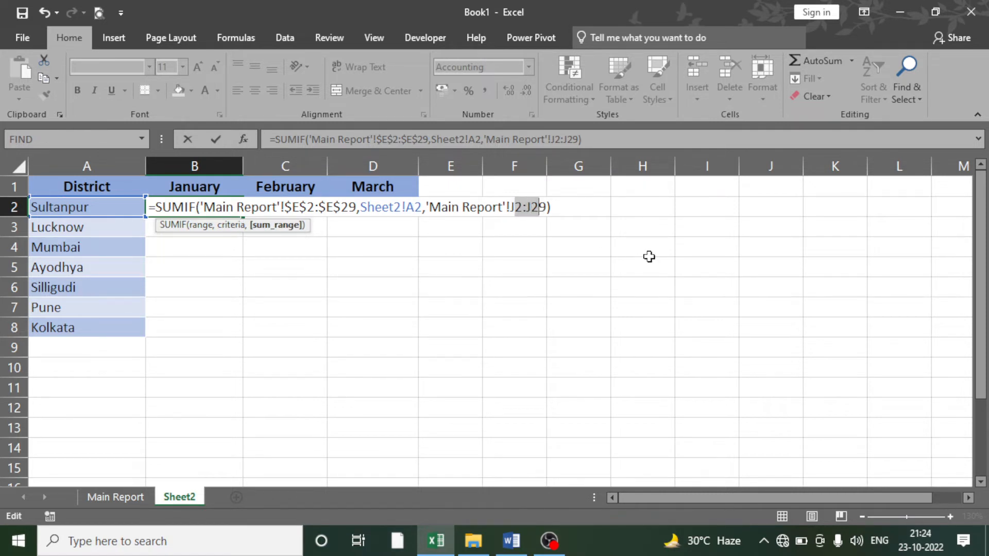
key("F4")
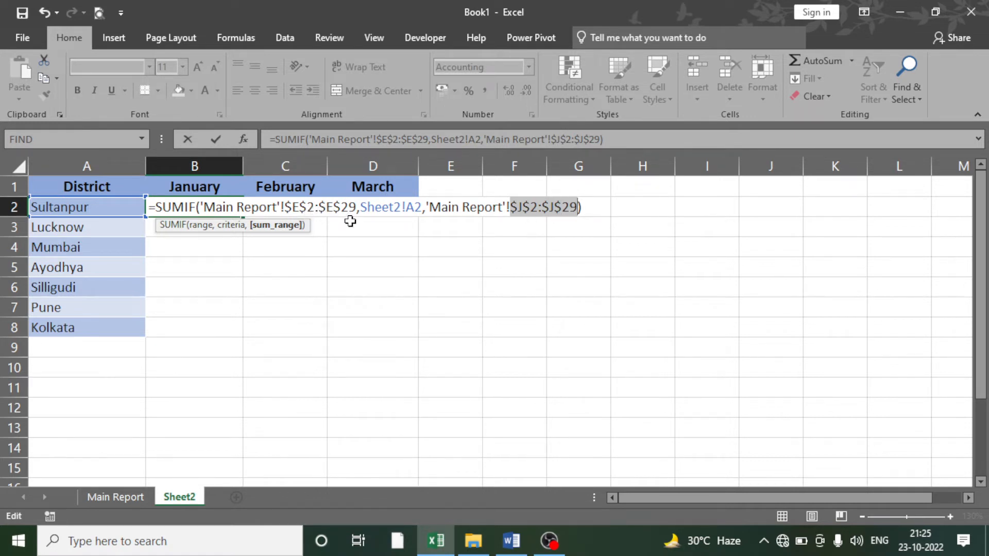
key("Return")
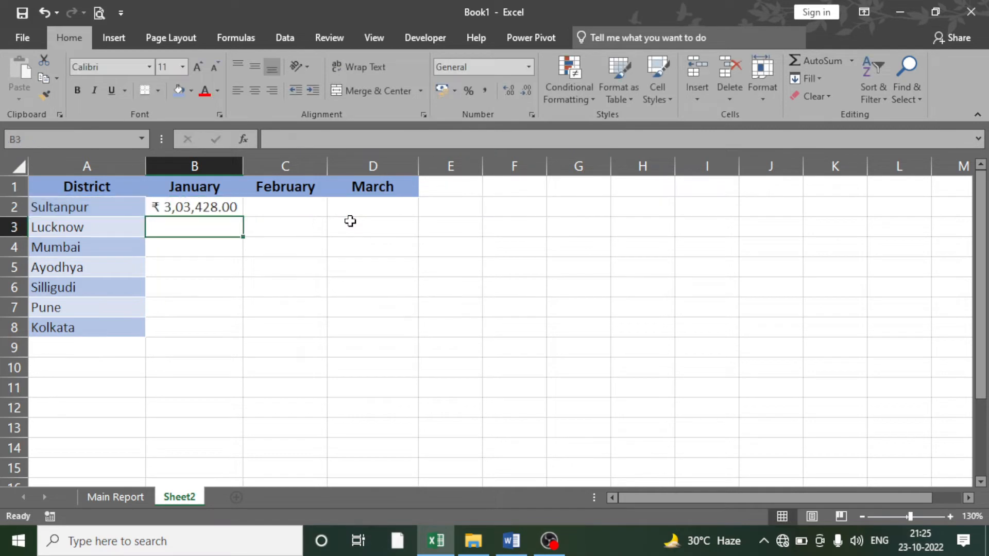
Examine the district and January columns of the Main Report that the SUMIF refers to, and return to Sheet2
left_click(229, 211)
left_click(115, 496)
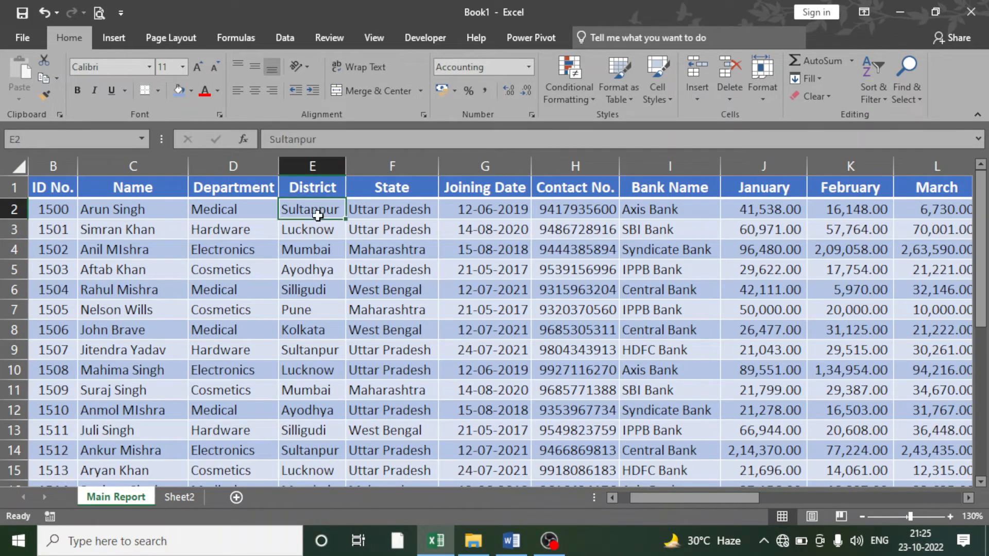
left_click_drag(320, 211, 309, 370)
left_click_drag(780, 210, 783, 350)
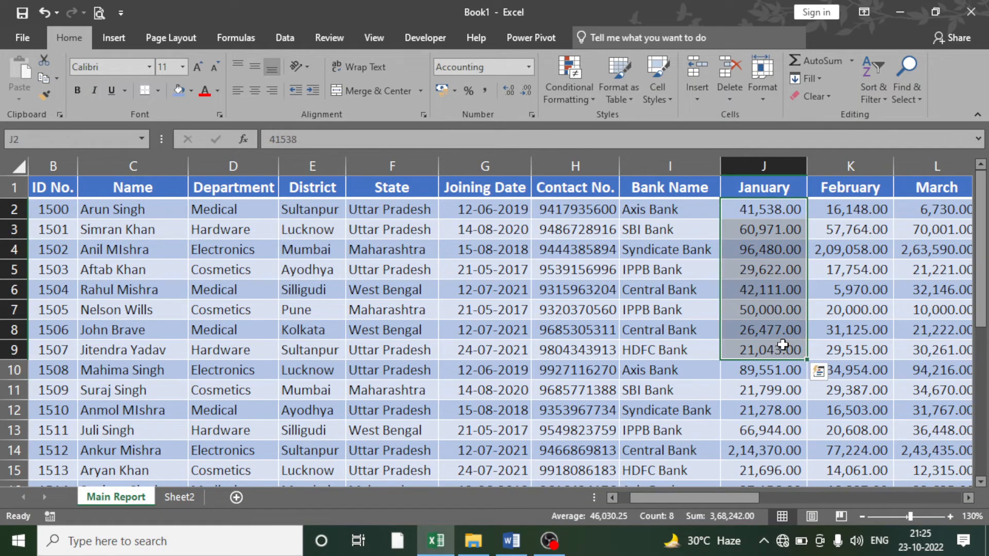
left_click(763, 246)
left_click(762, 233)
left_click(765, 272)
left_click(769, 319)
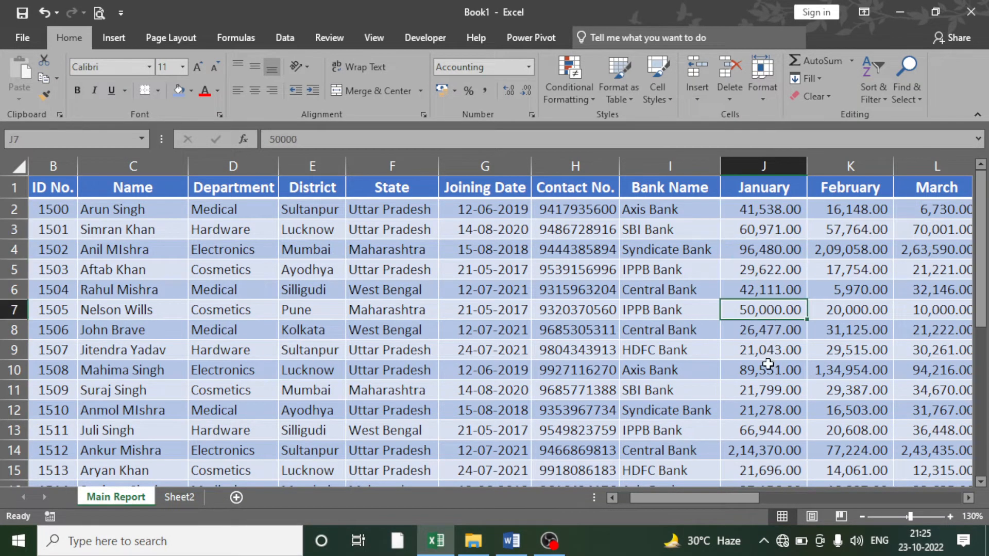
left_click(768, 364)
left_click(762, 211)
left_click(762, 249)
left_click(763, 289)
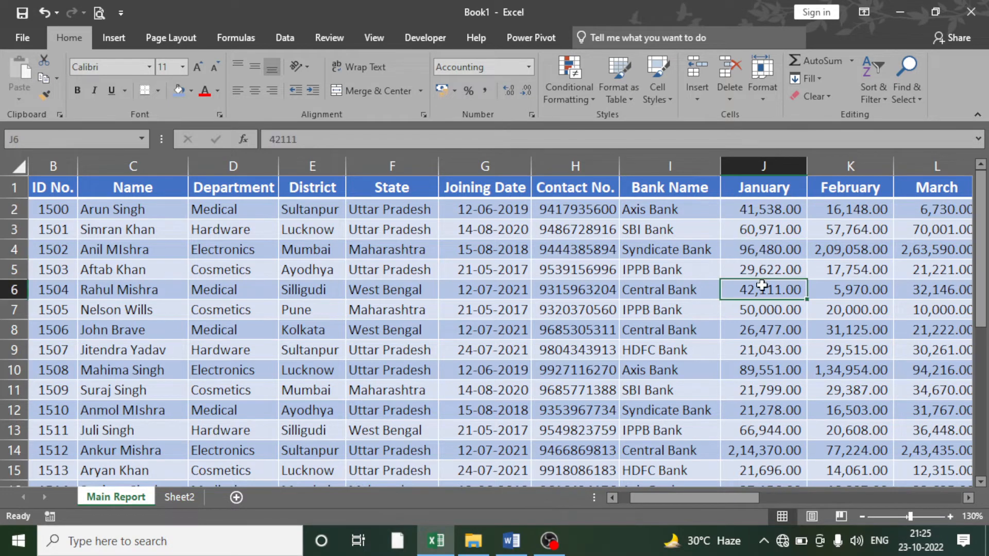
left_click(180, 497)
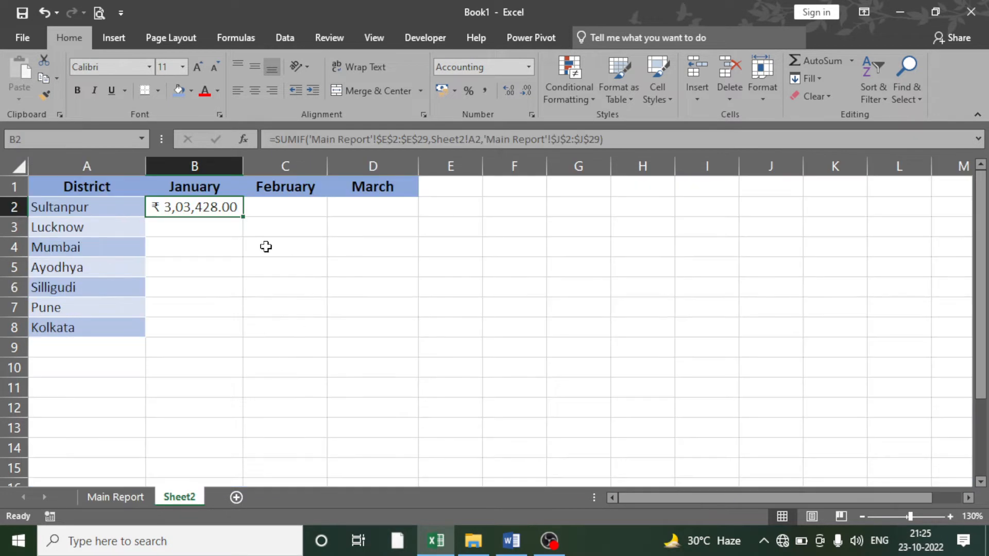
Fill the January SUMIF formula from B2 down to B8 for the remaining districts
left_click_drag(243, 216, 234, 340)
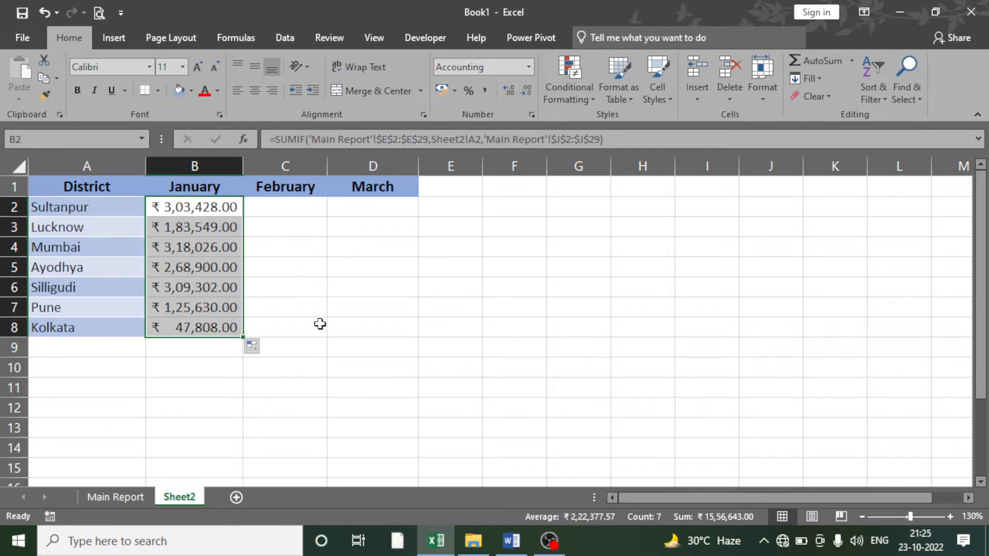
Start a SUMIF in C2 with the absolute Main Report district range $E$2:$E$29 and Sheet2's A2 as the criteria
left_click(291, 206)
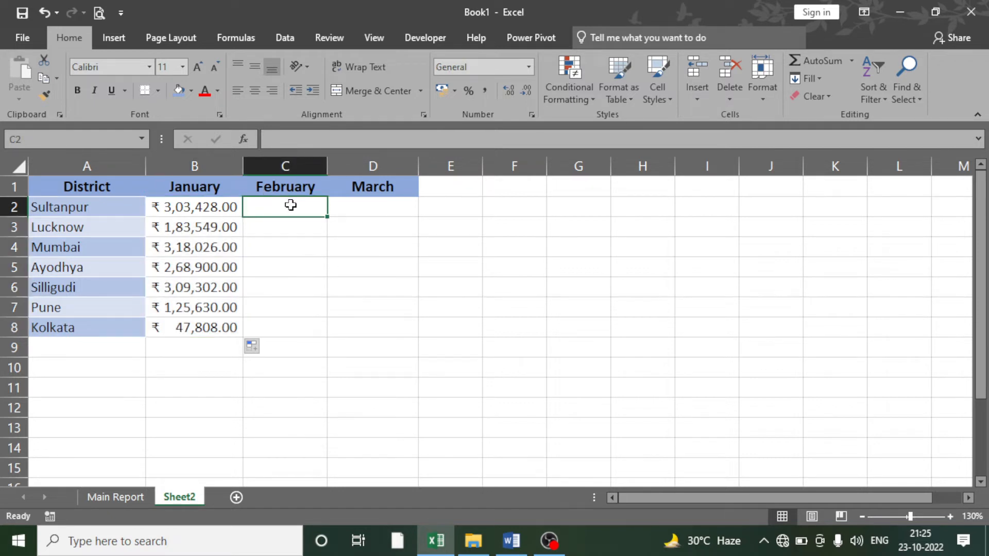
type("=sumif")
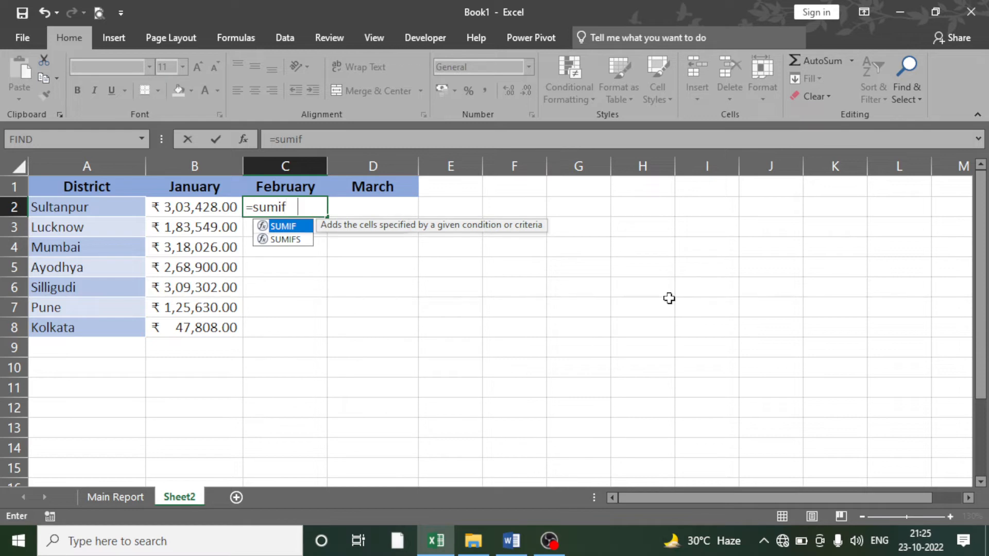
key("Tab")
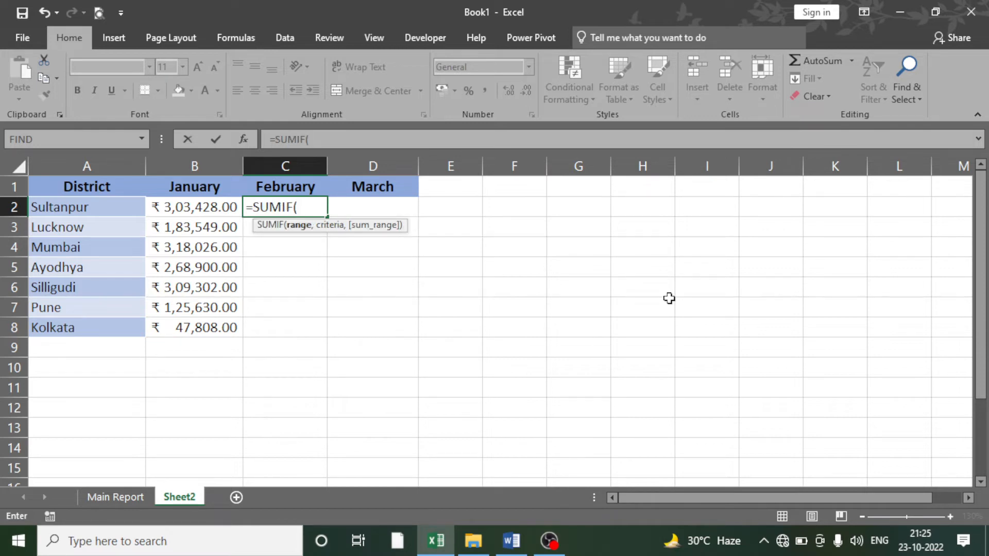
left_click(117, 499)
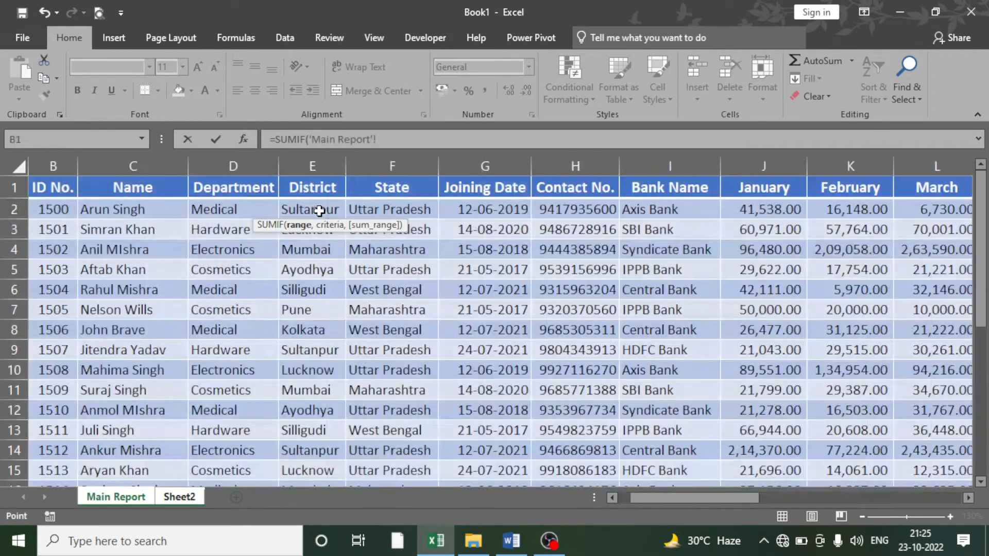
left_click(312, 213)
key("ctrl+shift+Down")
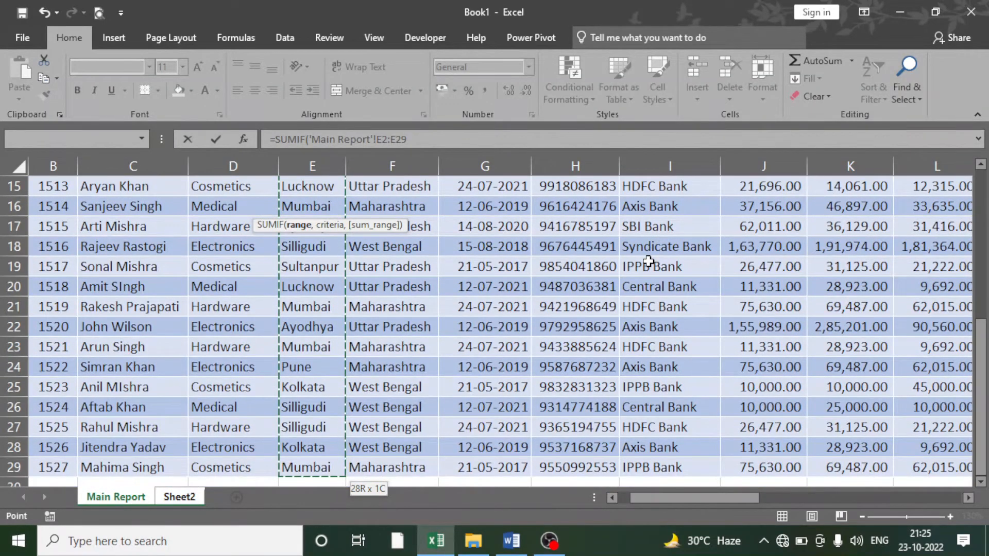
key("F4")
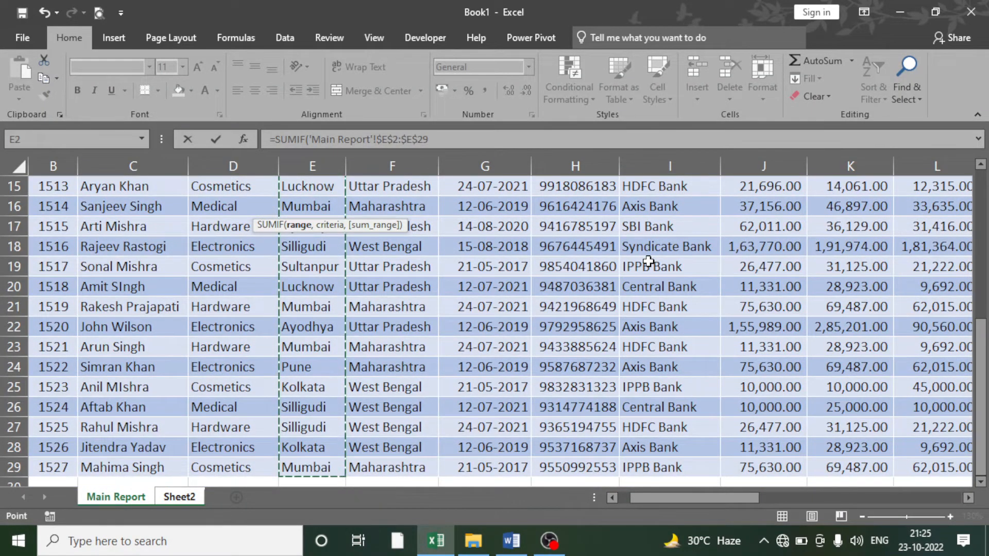
type(",")
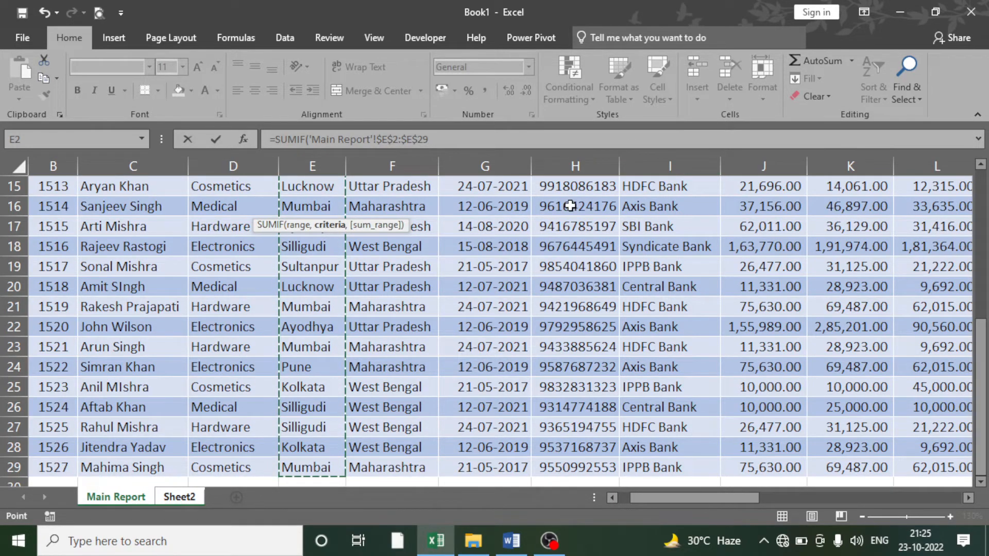
left_click(175, 497)
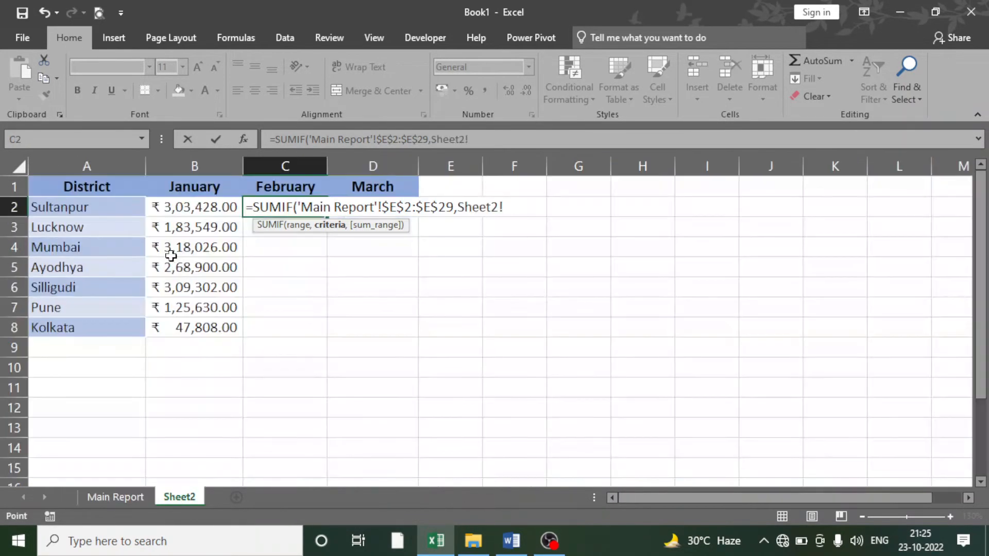
left_click(103, 208)
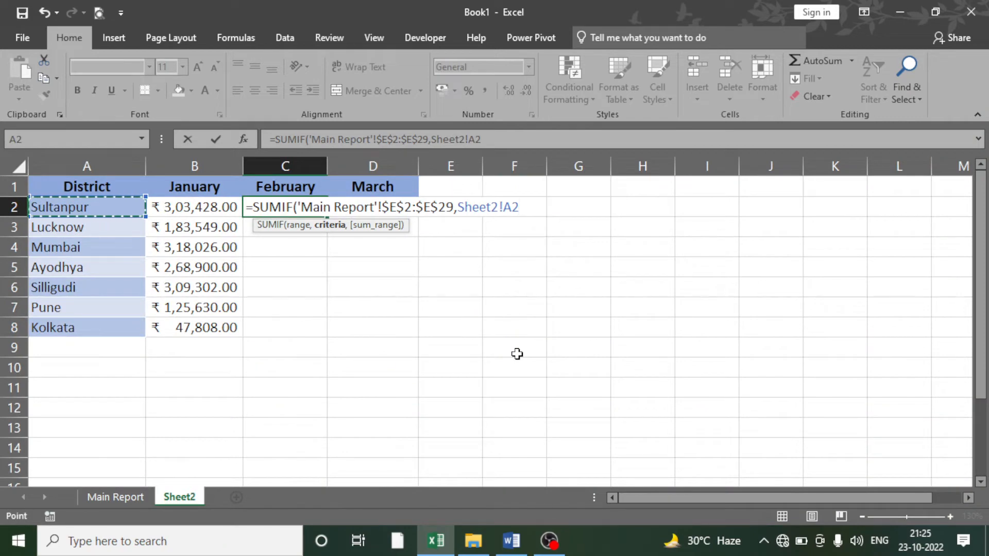
type(",")
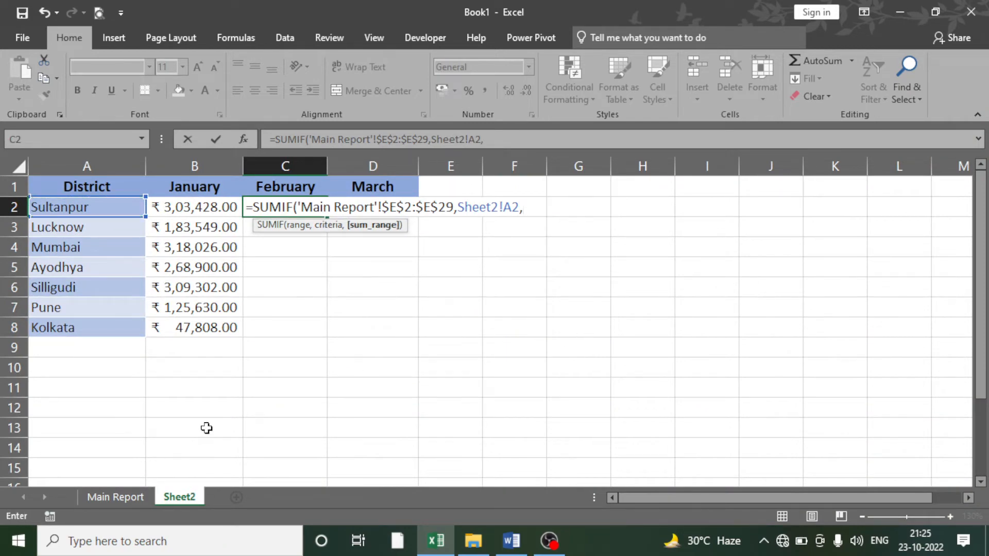
Add the Main Report February column as absolute sum range $K$2:$K$29 and commit the C2 formula
left_click(115, 497)
scroll(554, 268, "up", 5)
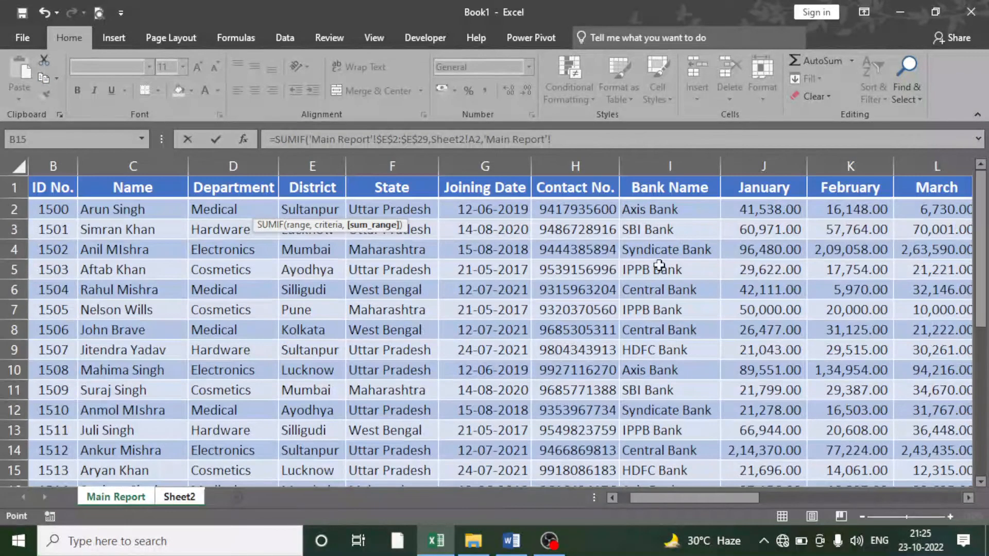
left_click(847, 209)
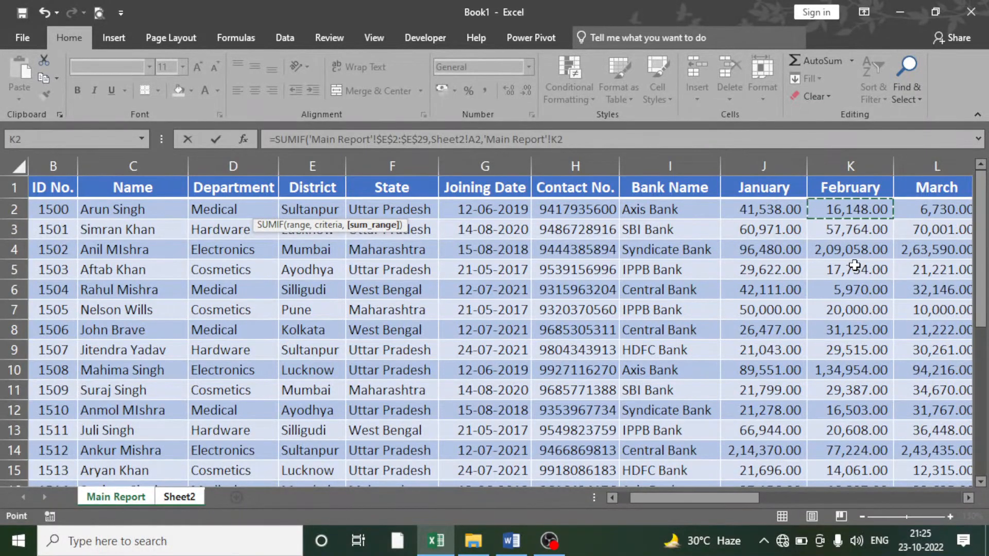
key("ctrl+shift+Down")
key("F4")
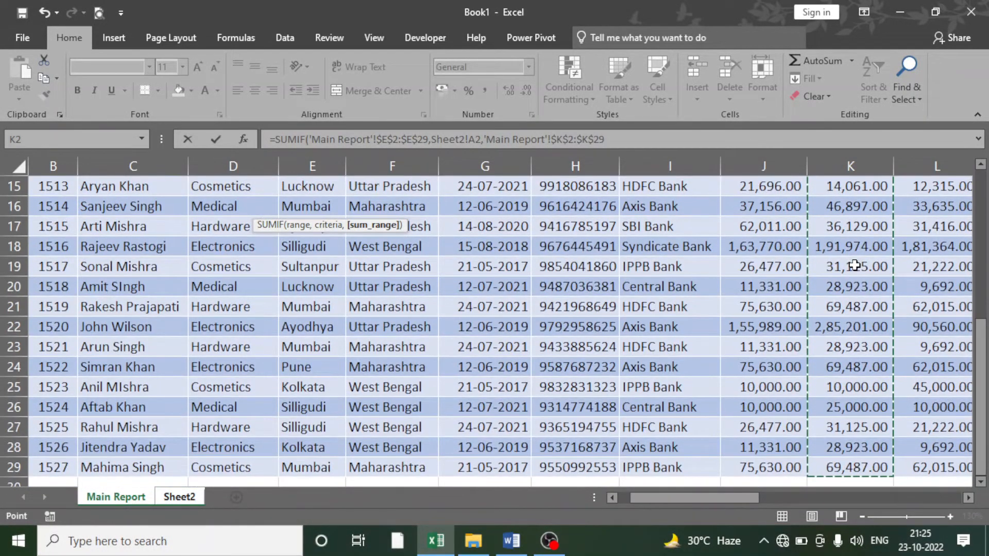
key("Return")
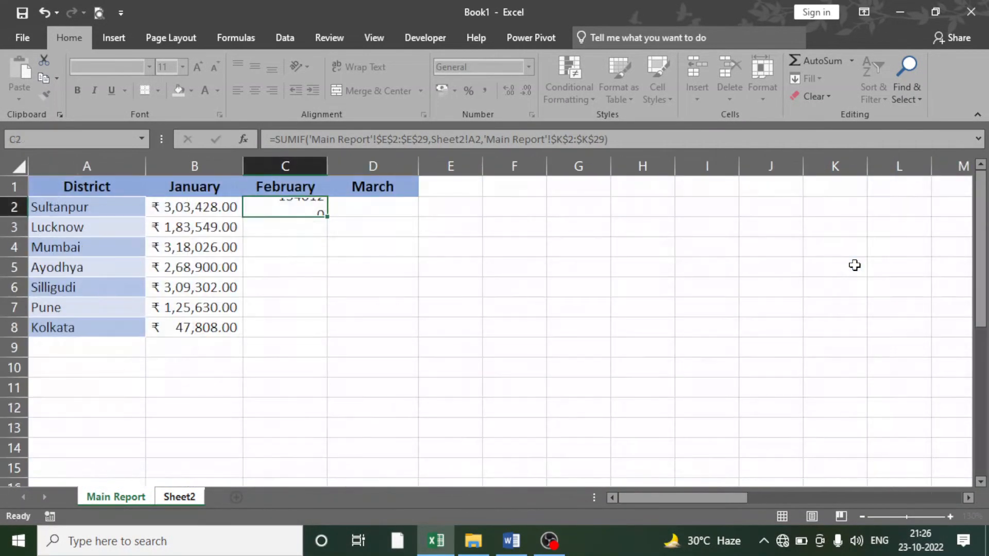
Format Sultanpur's February total in C2 as Accounting and widen column C to fit the amount
left_click(276, 209)
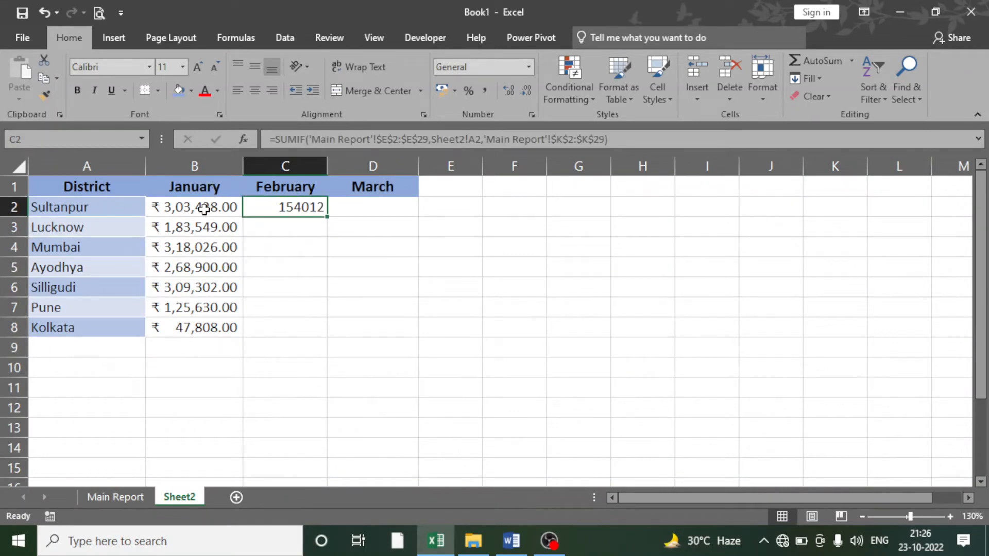
left_click(529, 67)
left_click(500, 201)
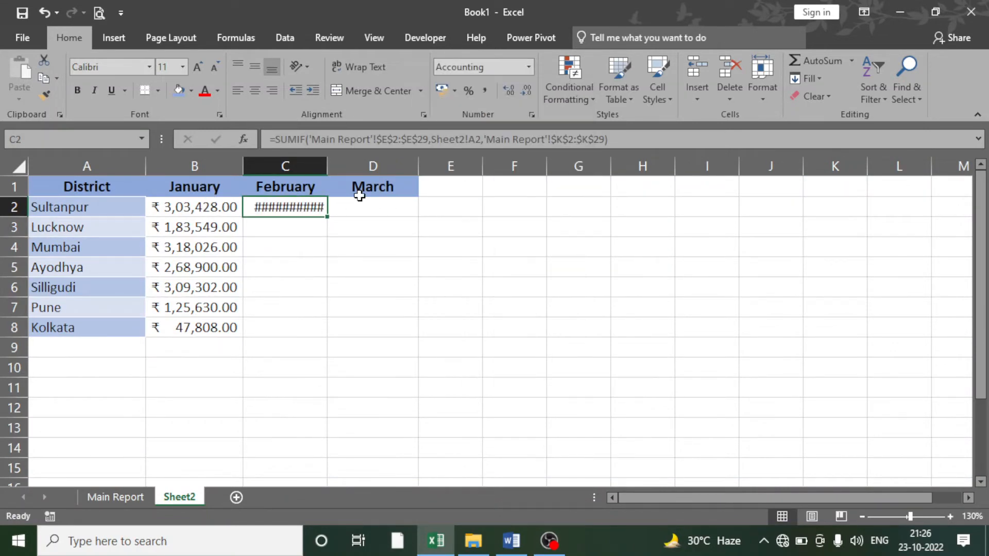
left_click_drag(326, 165, 338, 166)
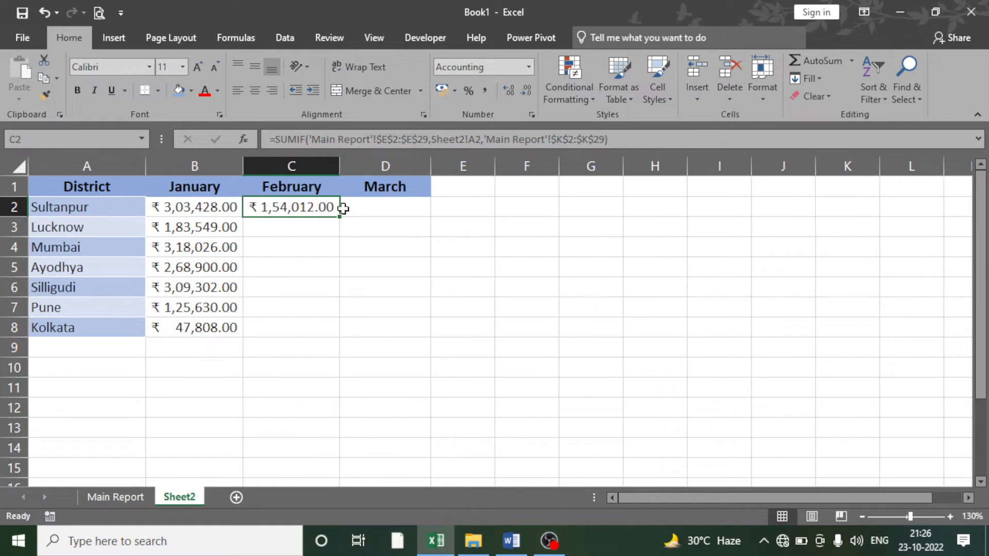
Fill the February SUMIF formula from C2 down to C8 for the remaining districts
left_click_drag(338, 215, 331, 342)
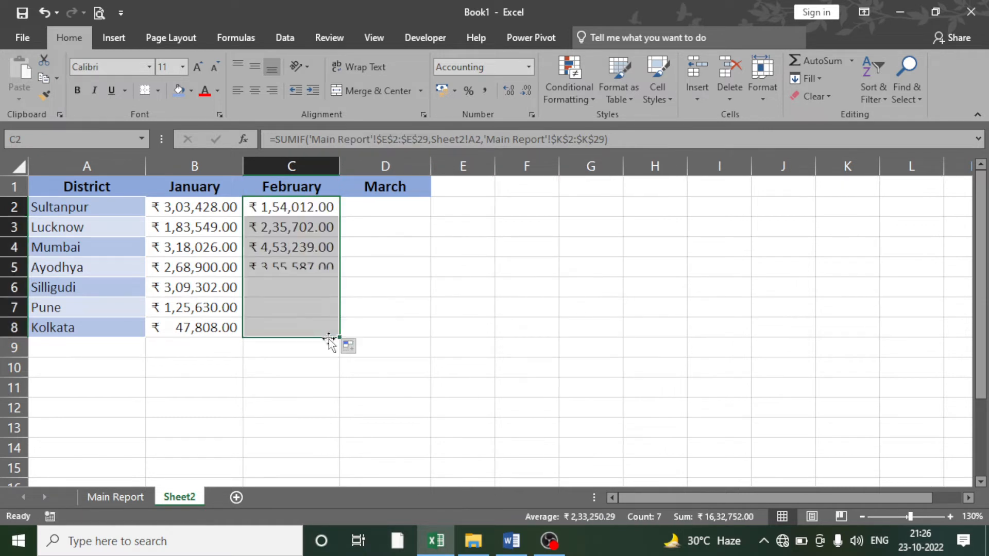
left_click(391, 275)
Start a SUMIF in D2 with the absolute Main Report district range $E$2:$E$29 and Sheet2's A2 as the criteria
left_click(399, 209)
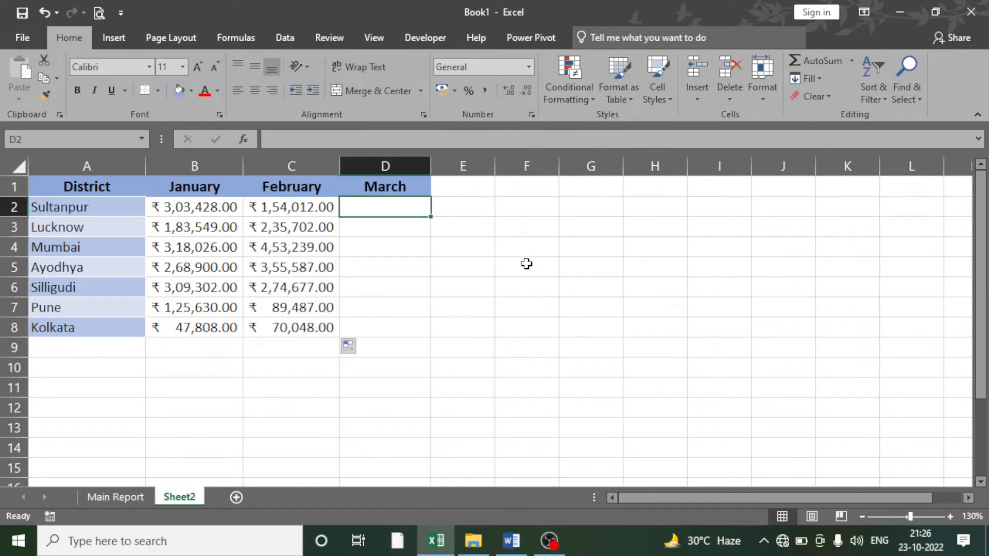
type("=sumif")
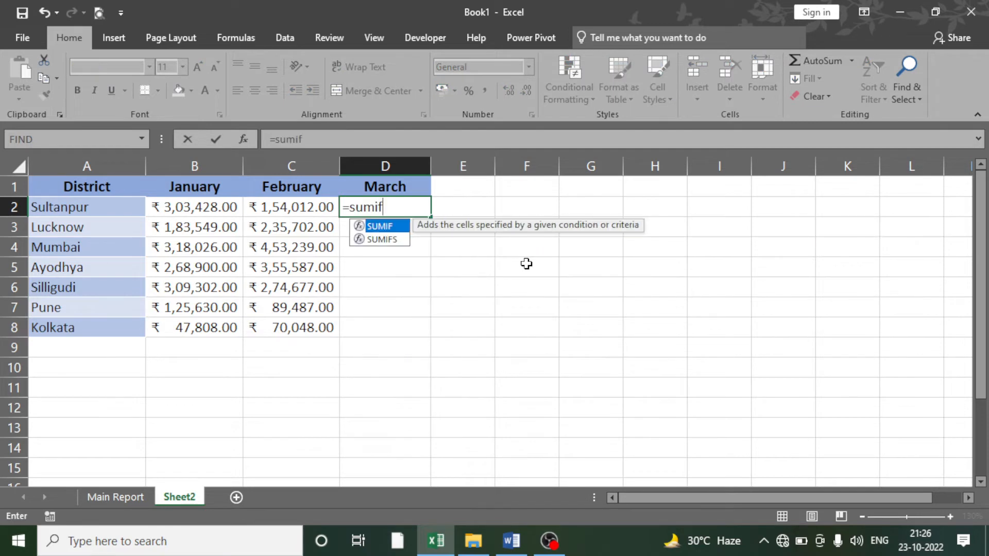
key("Tab")
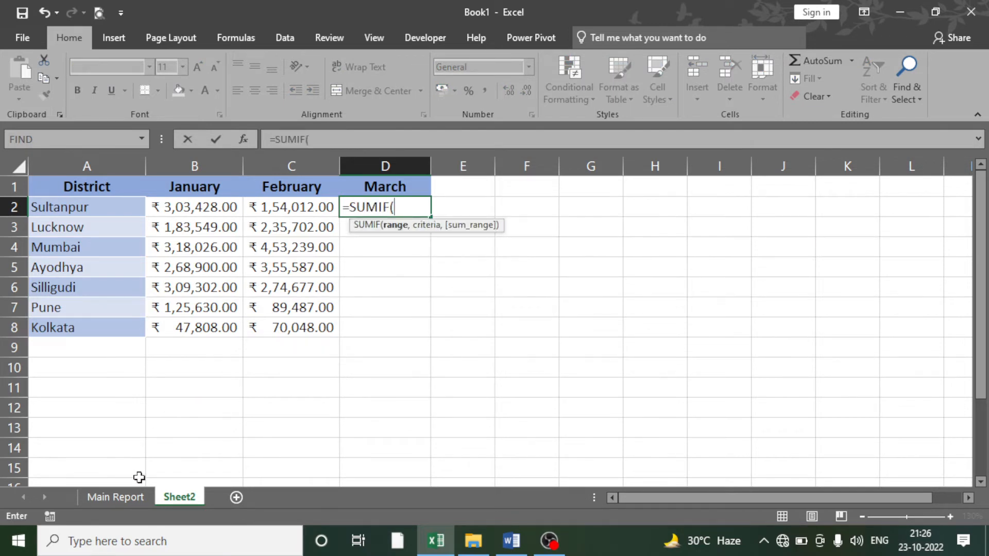
left_click(126, 492)
left_click(311, 210)
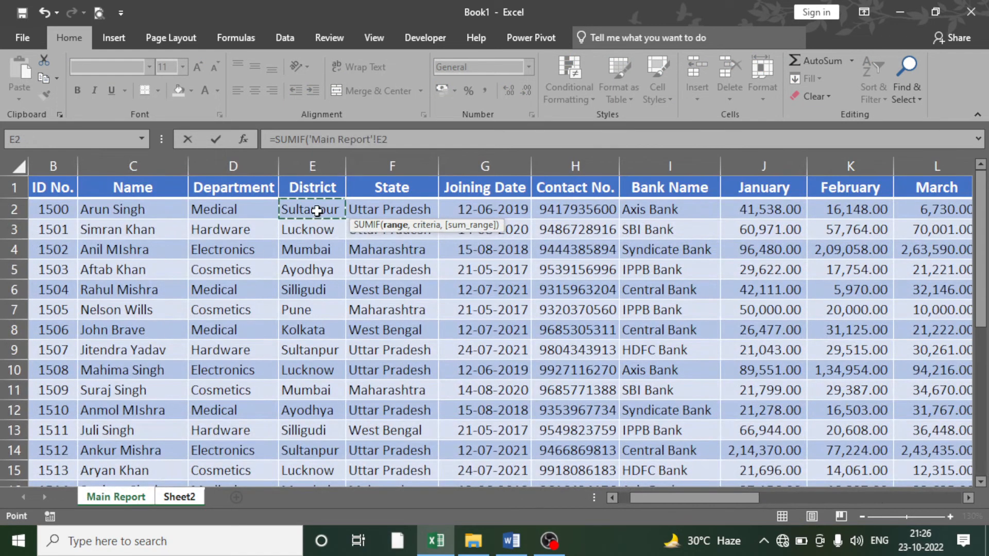
key("ctrl+shift+Down")
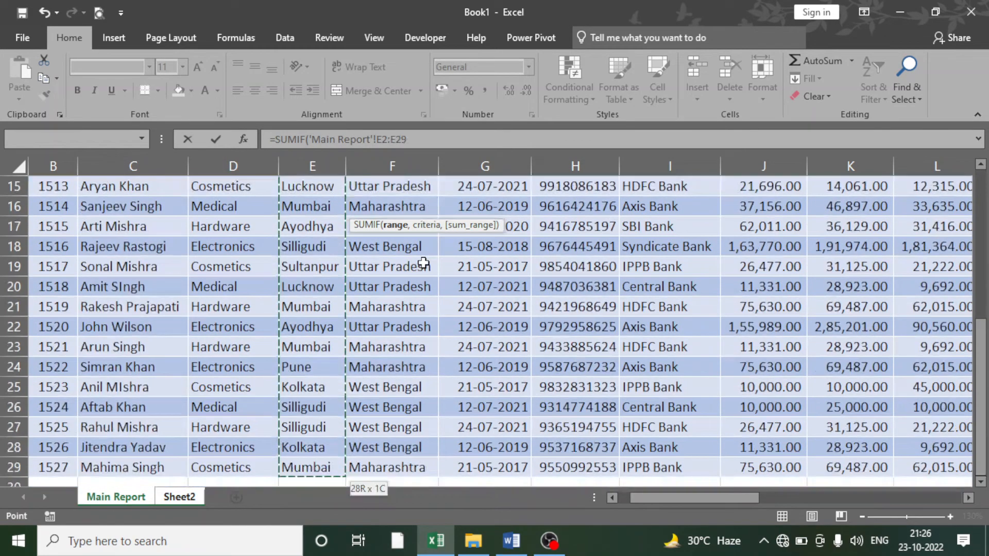
key("F4")
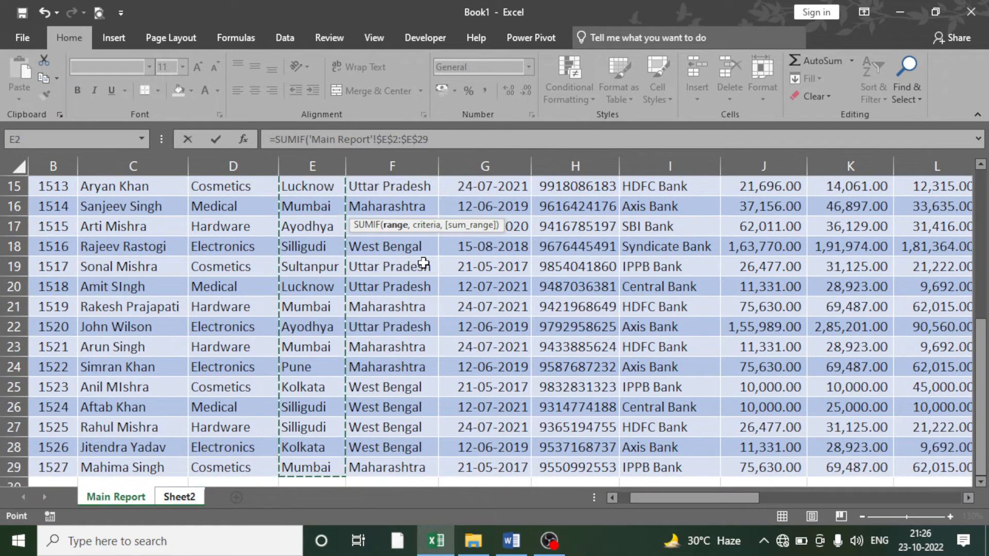
type(",")
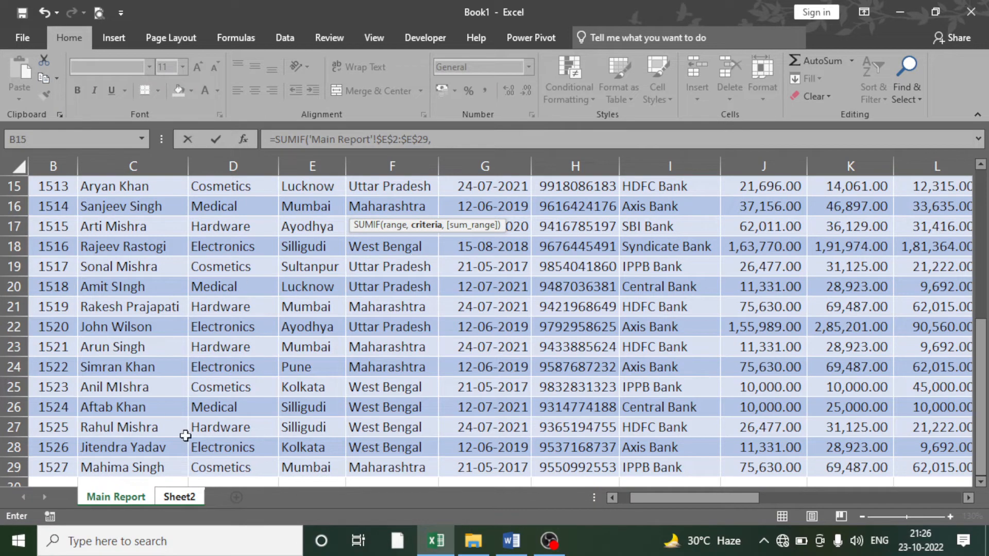
left_click(168, 502)
left_click(109, 207)
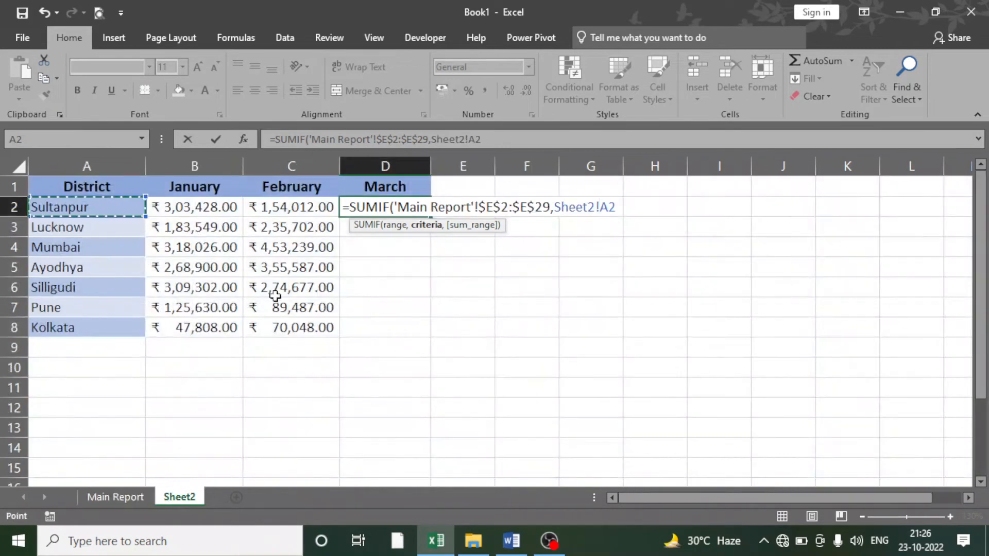
type(",")
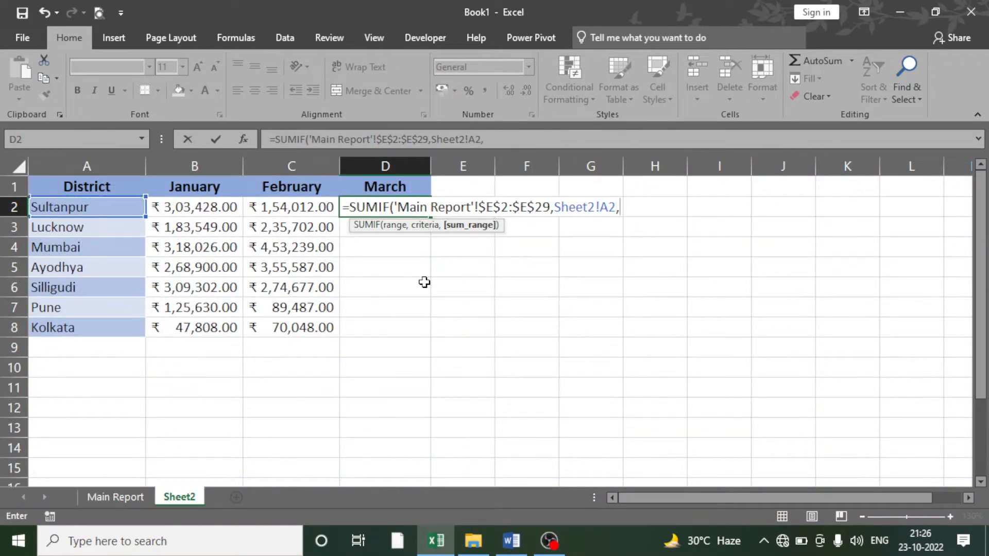
Add the Main Report March column as absolute sum range $L$2:$L$29 and commit the D2 formula
left_click(115, 497)
scroll(376, 237, "up", 5)
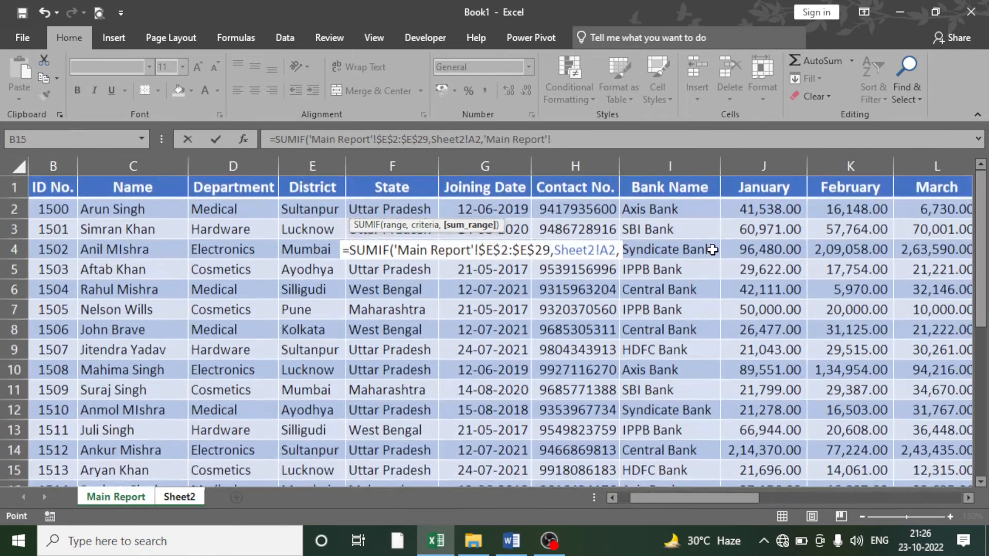
left_click(910, 210)
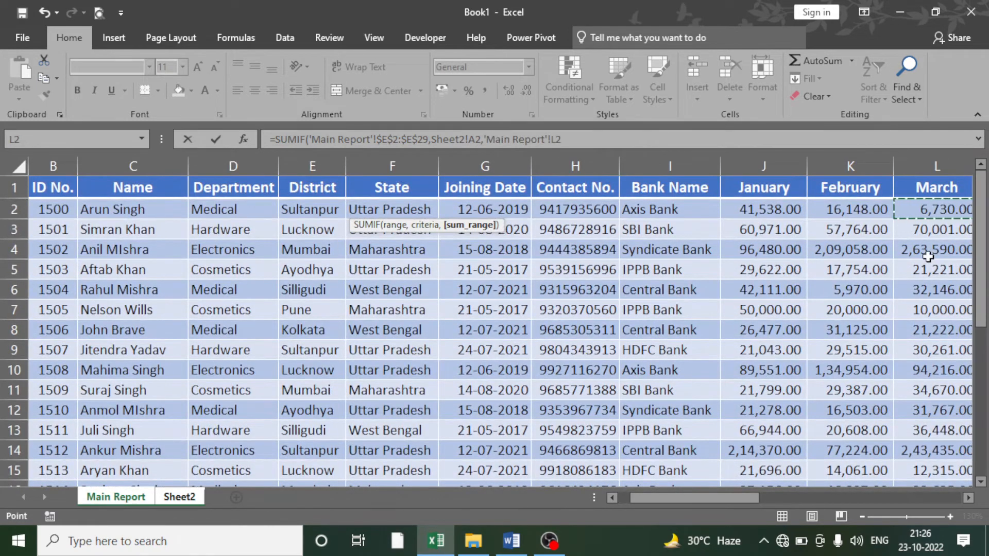
left_click(968, 498)
left_click(968, 498)
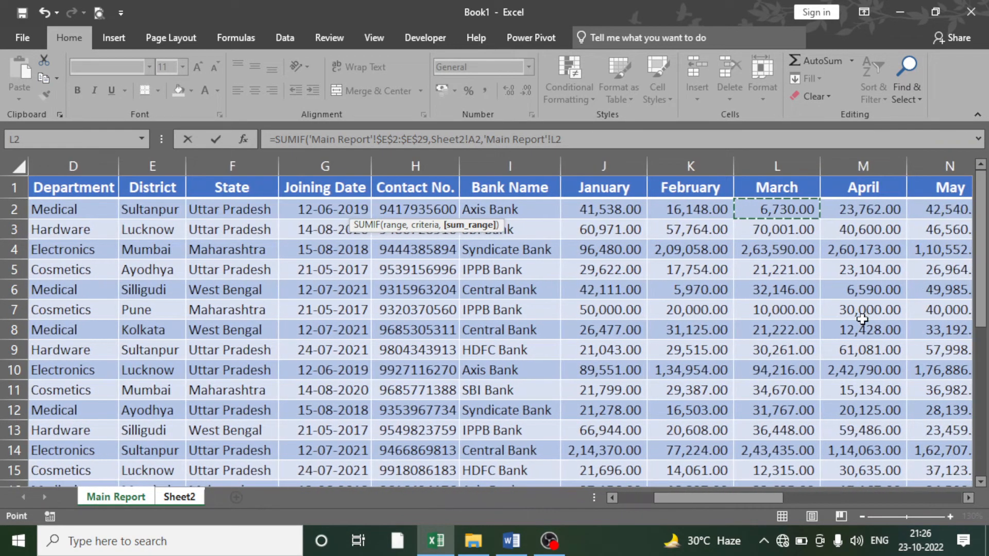
key("ctrl+shift+Down")
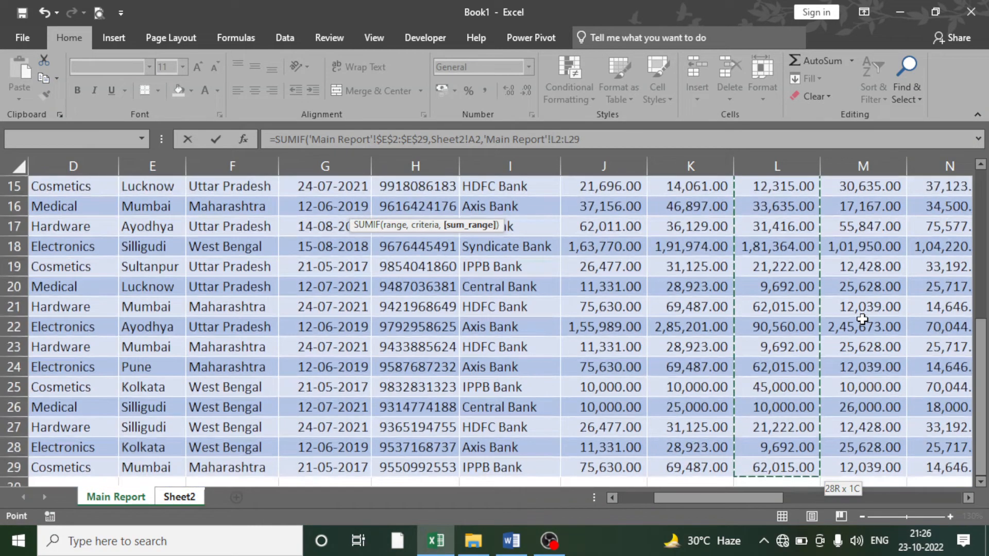
key("F4")
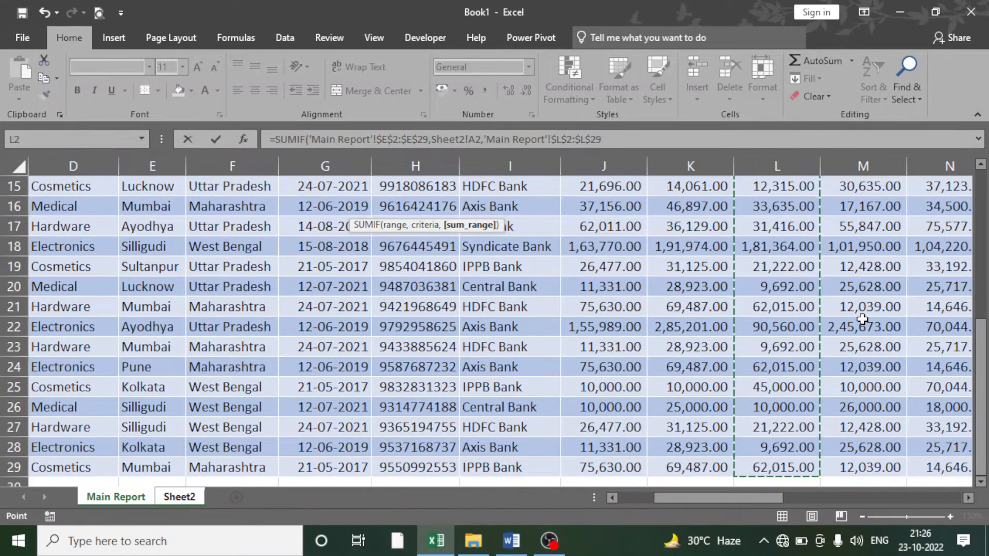
type(")")
key("Return")
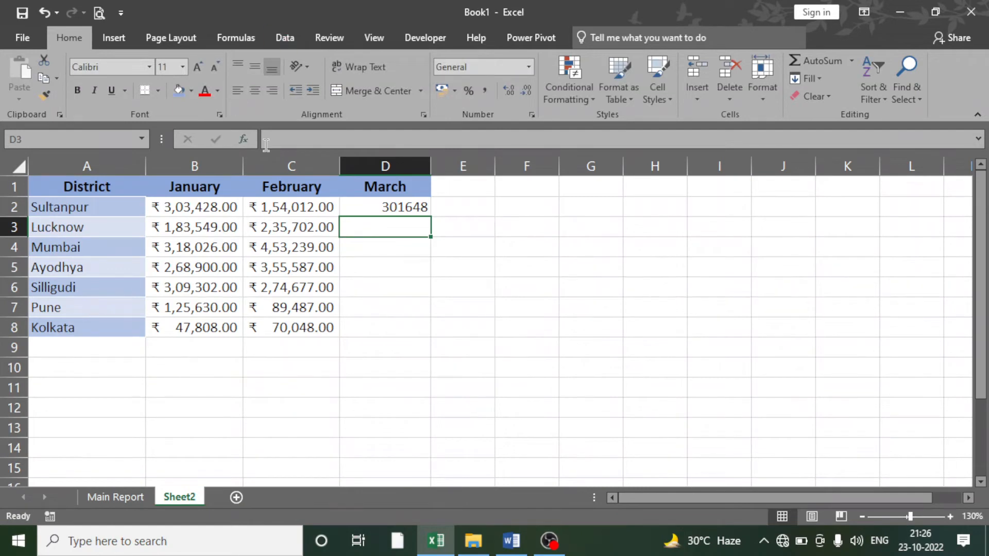
Format Sultanpur's March total in D2 as Accounting and widen column D to fit the amount
left_click(393, 209)
left_click(529, 67)
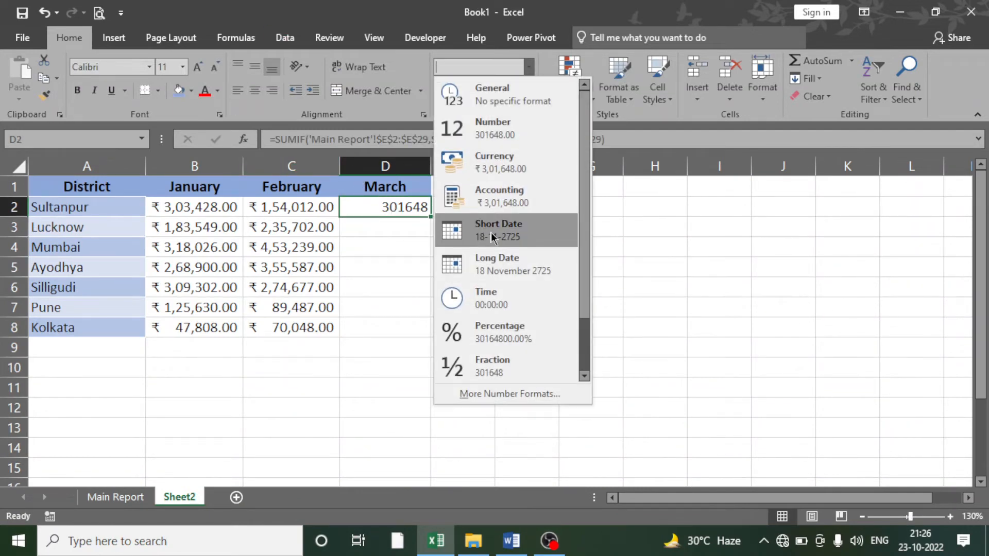
left_click(499, 197)
double_click(431, 165)
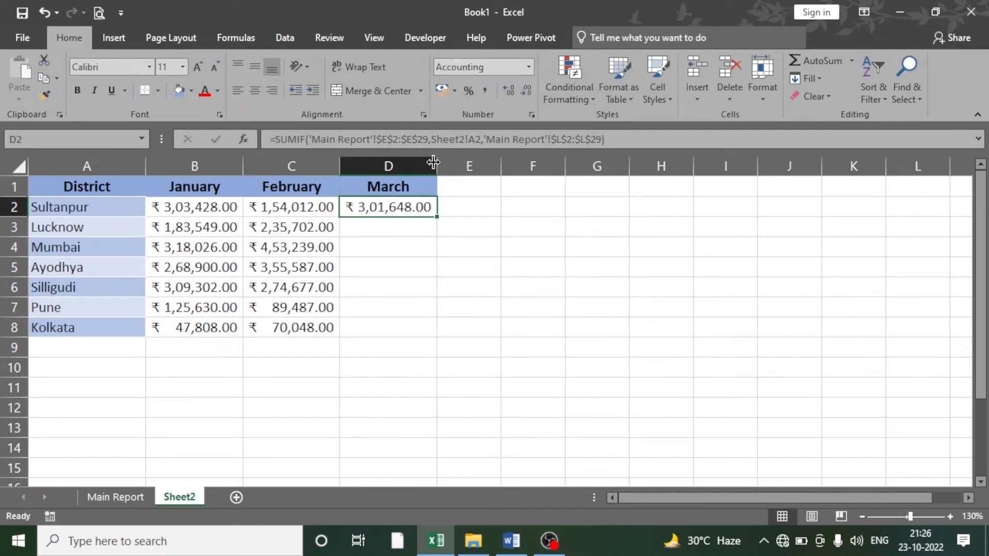
Fill the March SUMIF formula from D2 down to D8 for the remaining districts
left_click_drag(436, 214, 432, 332)
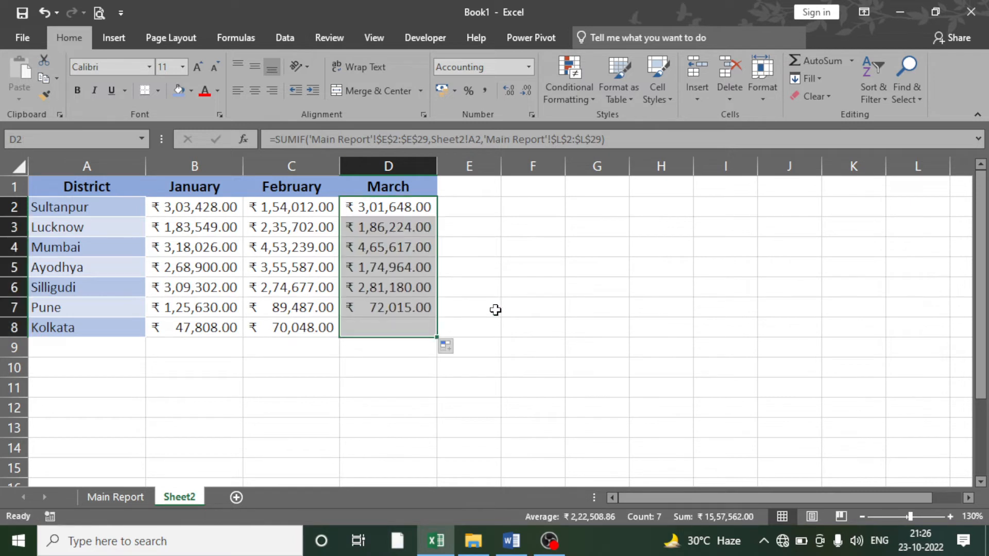
left_click(523, 427)
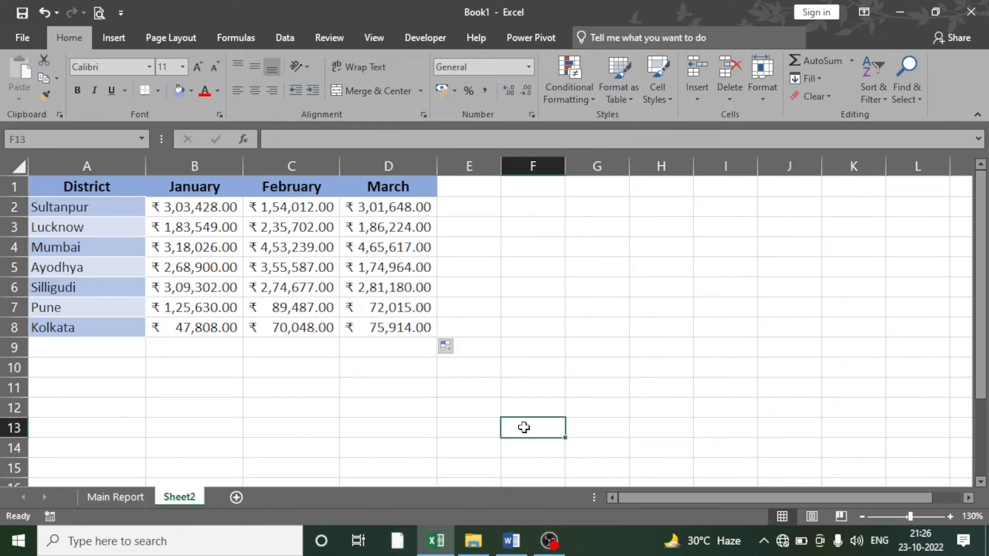
left_click(352, 360)
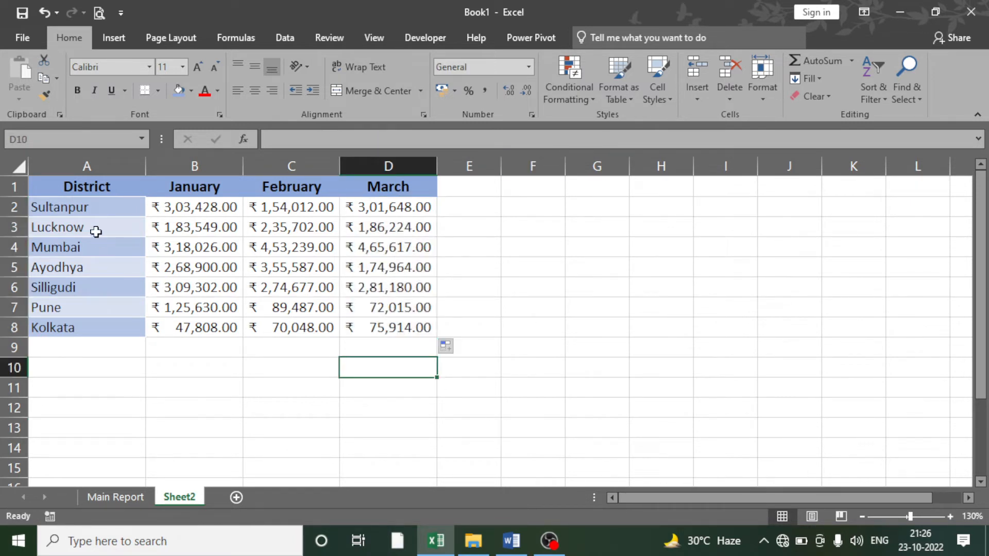
Examine the SUMIF formula in B2 and review the summary's district rows and January to March headings
left_click(95, 210)
left_click(198, 208)
left_click(293, 208)
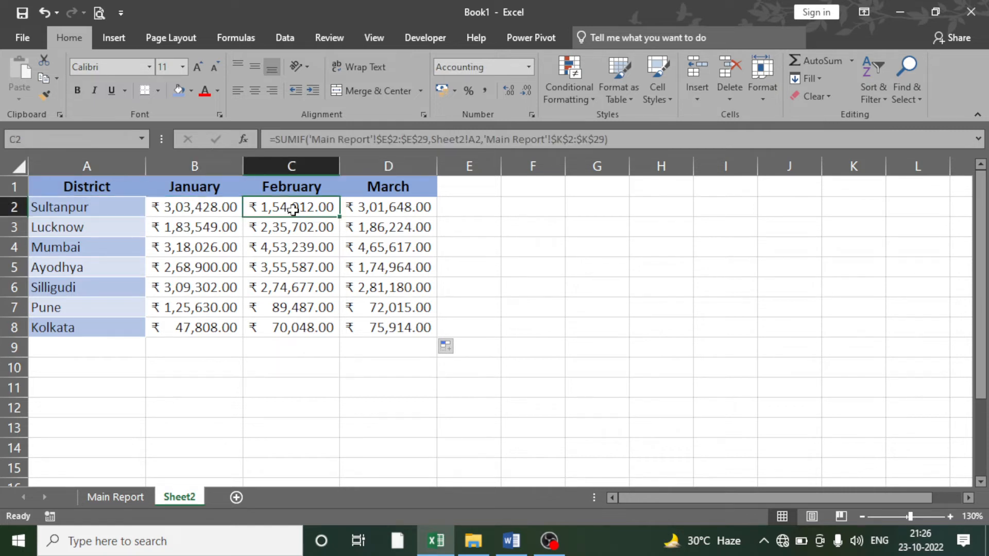
double_click(184, 207)
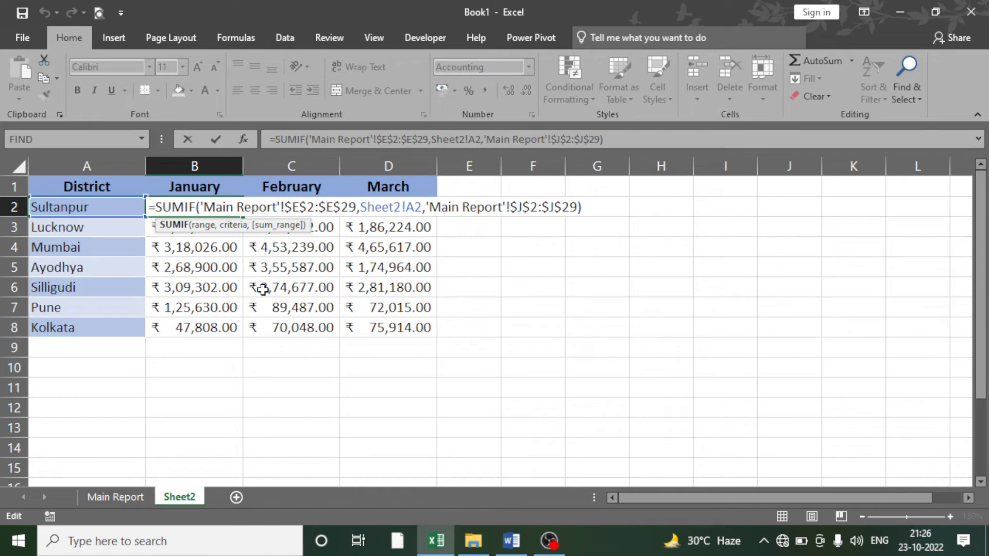
key("Return")
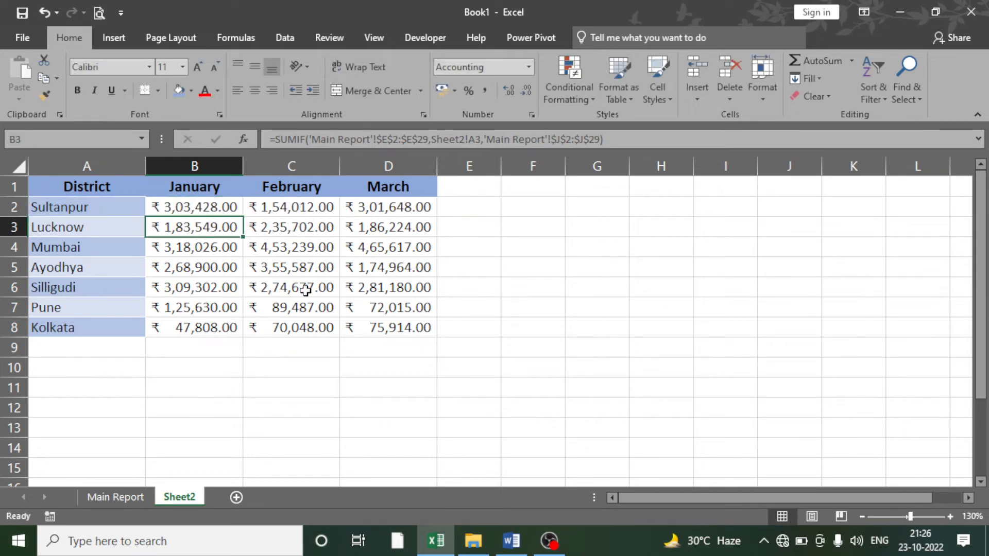
scroll(296, 303, "up", 2)
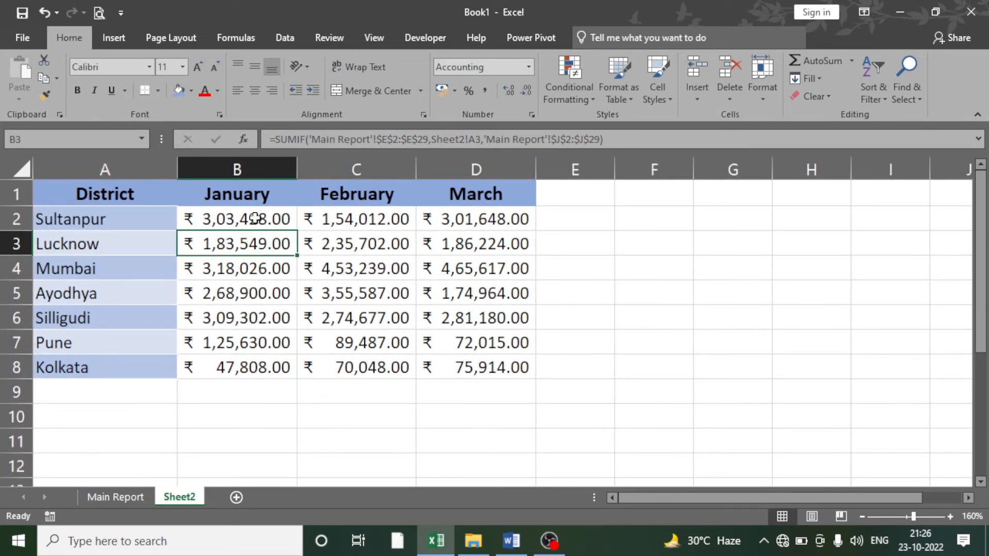
double_click(261, 218)
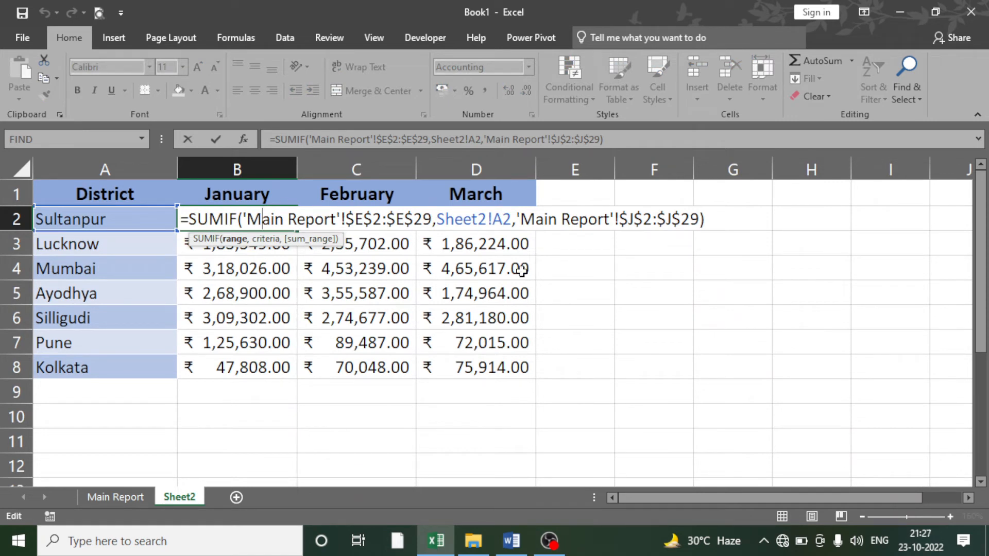
key("Return")
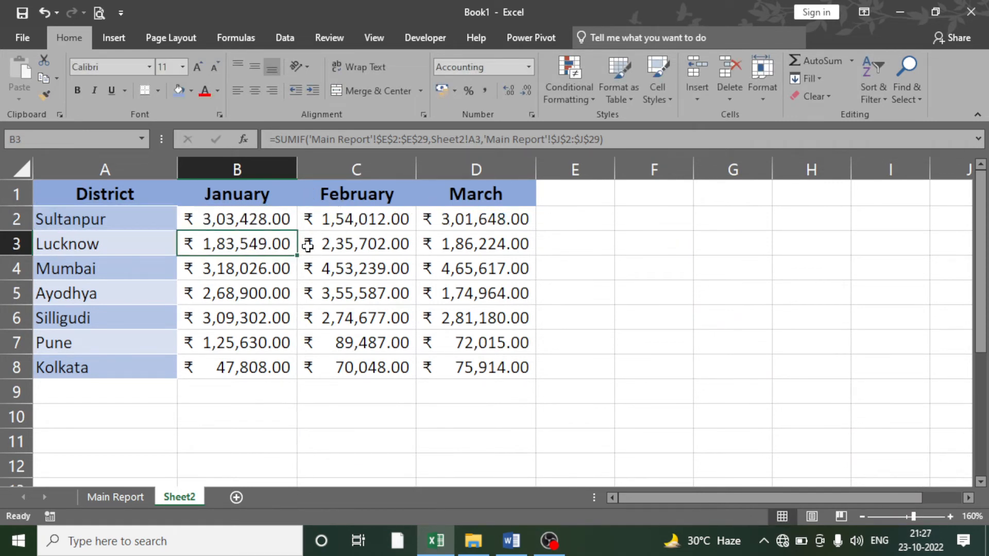
scroll(316, 266, "down", 1)
scroll(319, 268, "down", 1)
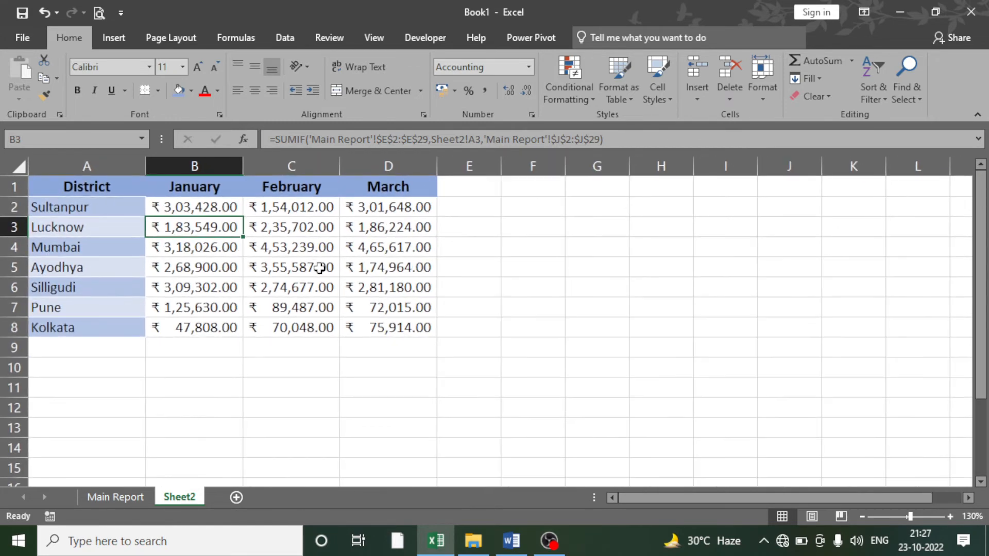
left_click(223, 209)
left_click(298, 209)
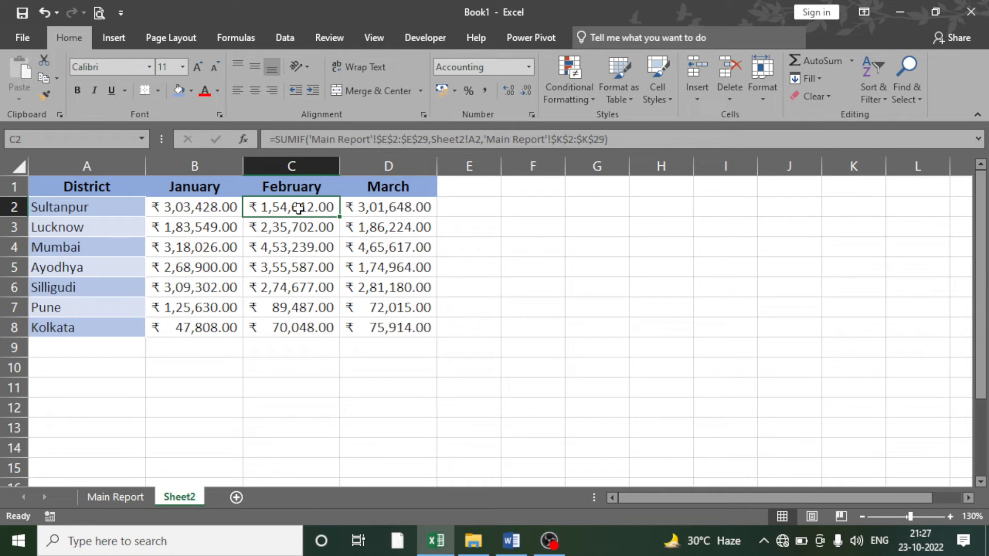
left_click(82, 228)
left_click(173, 188)
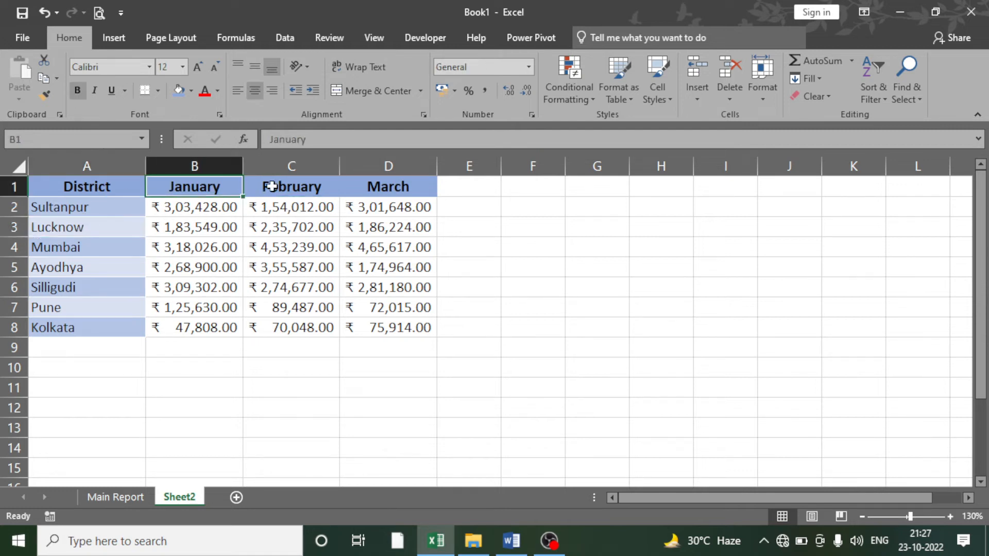
left_click(269, 187)
left_click(366, 188)
Insert a 2-D clustered column chart from the district summary range A1:D8
left_click_drag(104, 187, 403, 332)
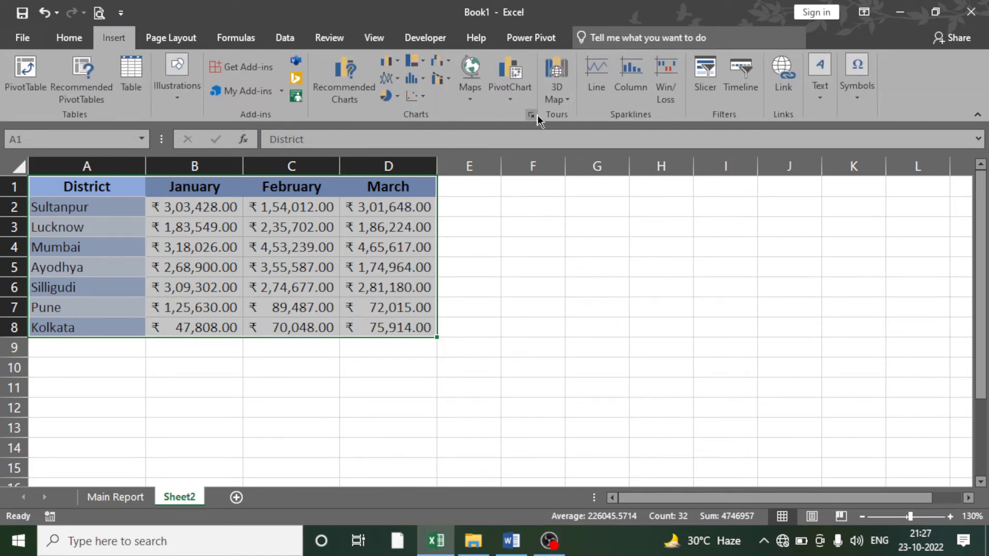
left_click(394, 63)
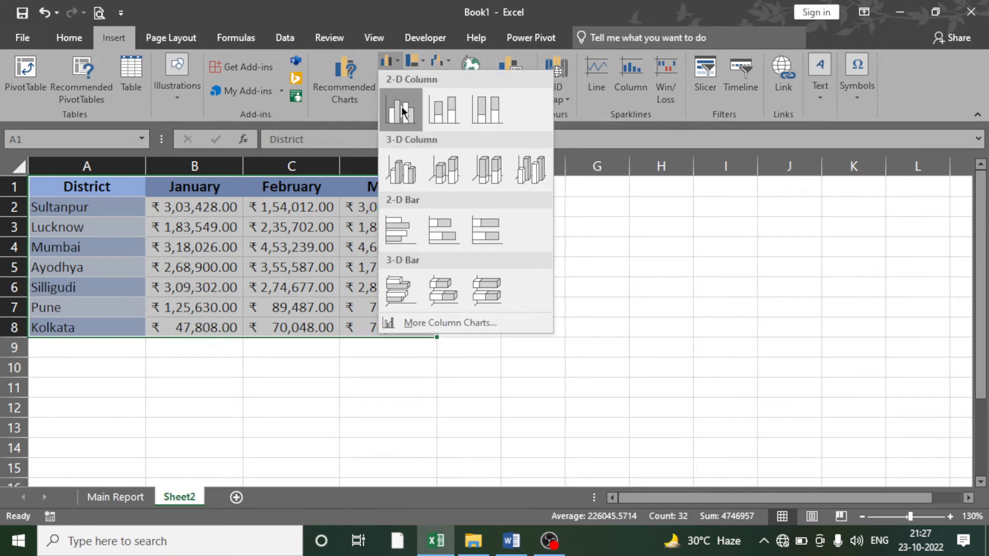
left_click(401, 110)
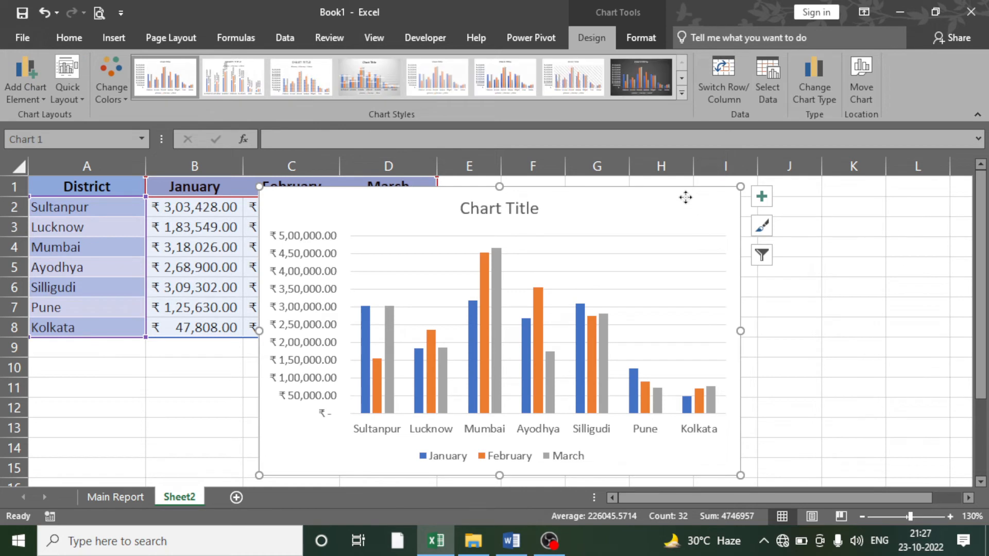
Move the chart beside the summary table, starting at column E, and widen it to about 13.52 cm
left_click_drag(685, 197, 867, 199)
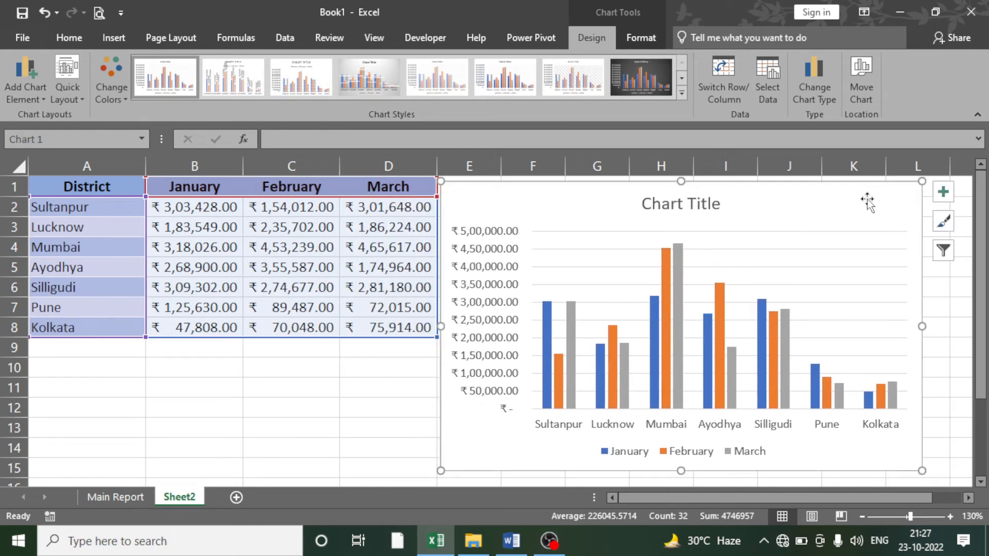
left_click_drag(924, 326, 953, 325)
scroll(855, 340, "down", 2)
scroll(838, 332, "up", 2)
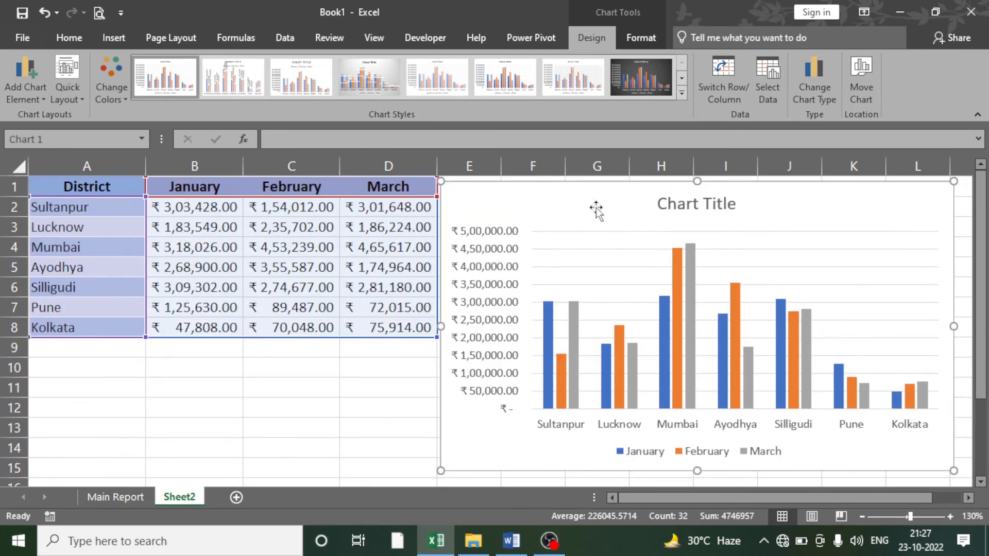
Set the chart area's shape fill to No Fill and its shape outline to No Outline
left_click(642, 43)
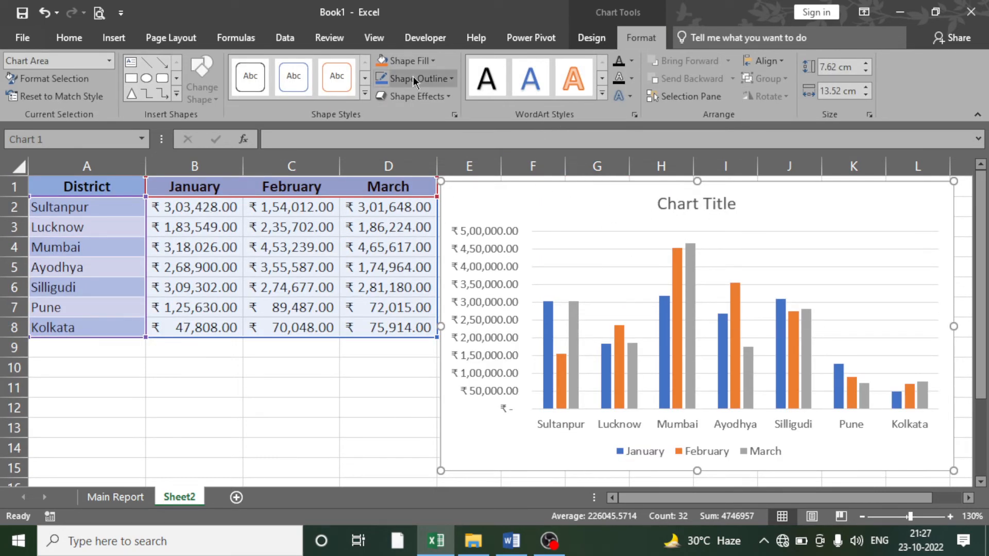
left_click(409, 61)
left_click(420, 219)
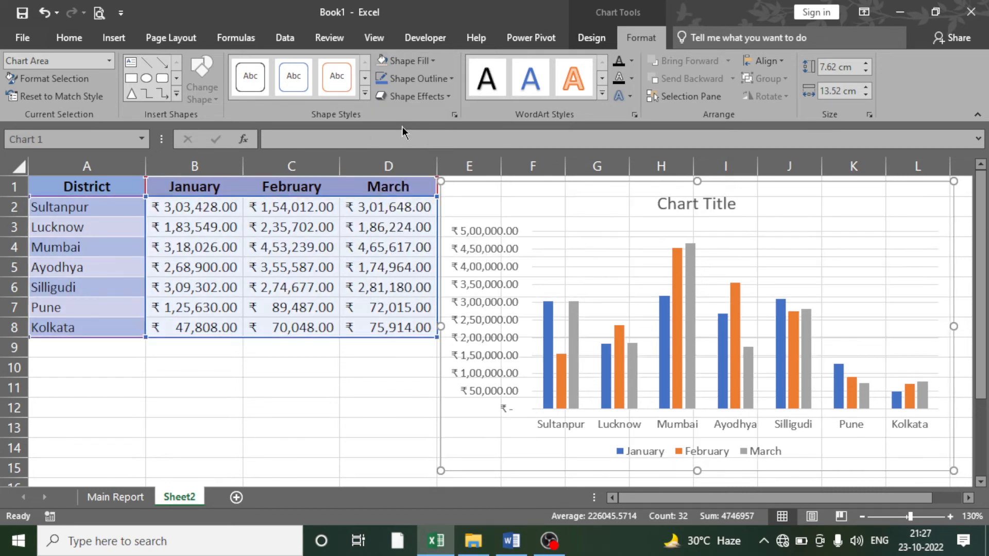
left_click(414, 79)
left_click(424, 232)
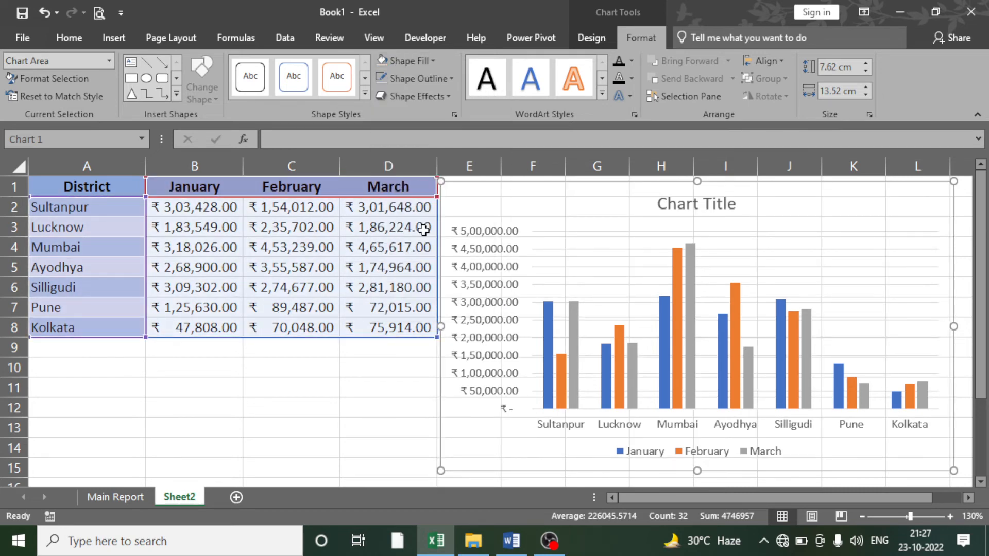
left_click(342, 408)
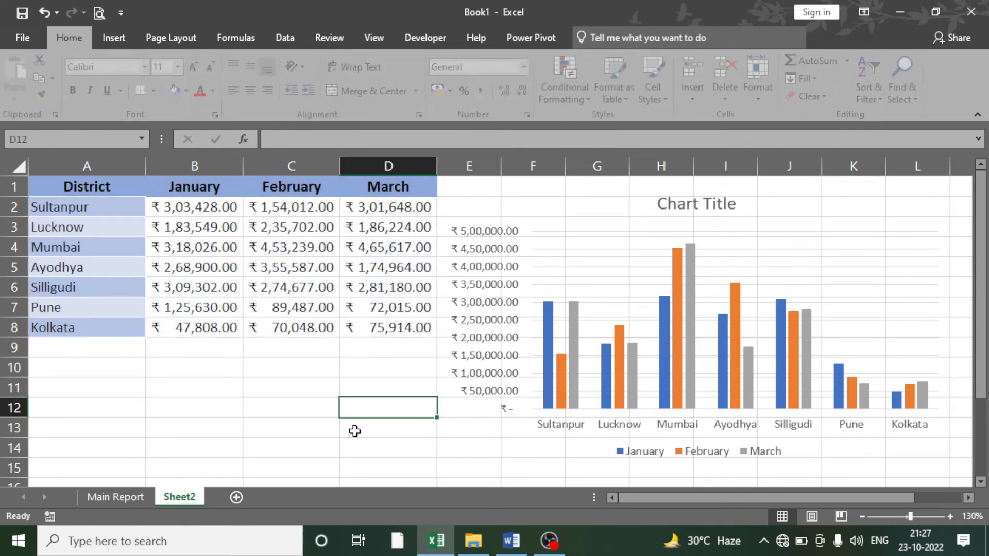
Hide the worksheet gridlines on Sheet2
left_click(285, 363)
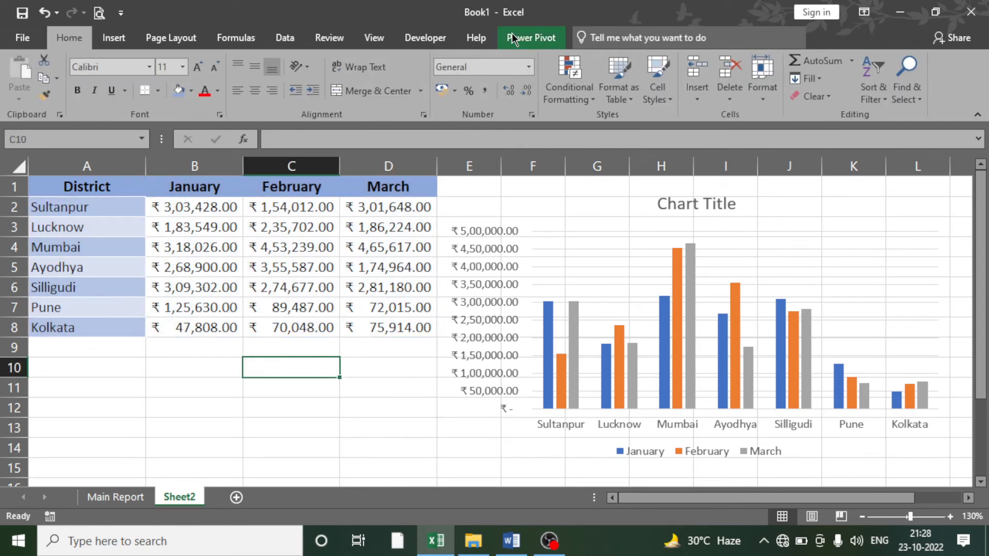
left_click(366, 38)
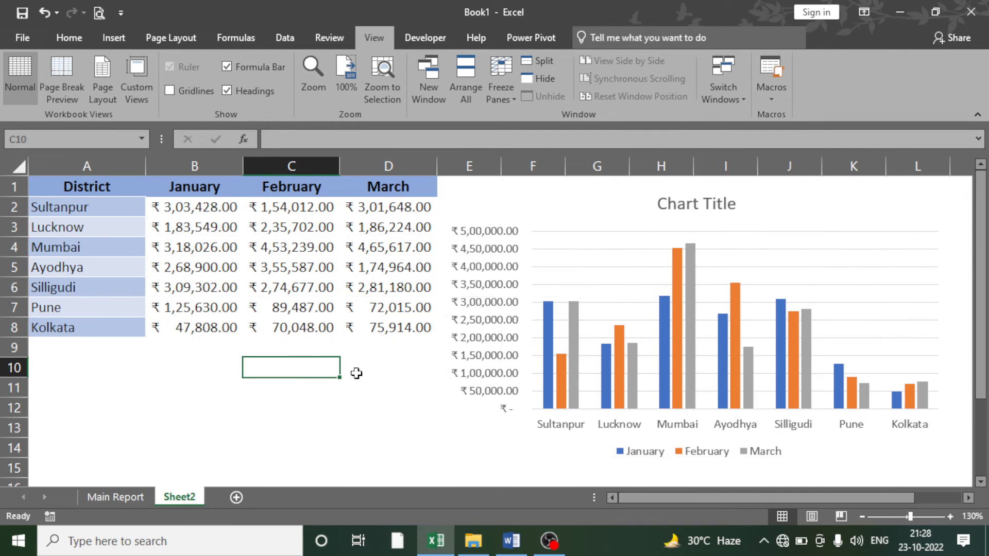
left_click(393, 361)
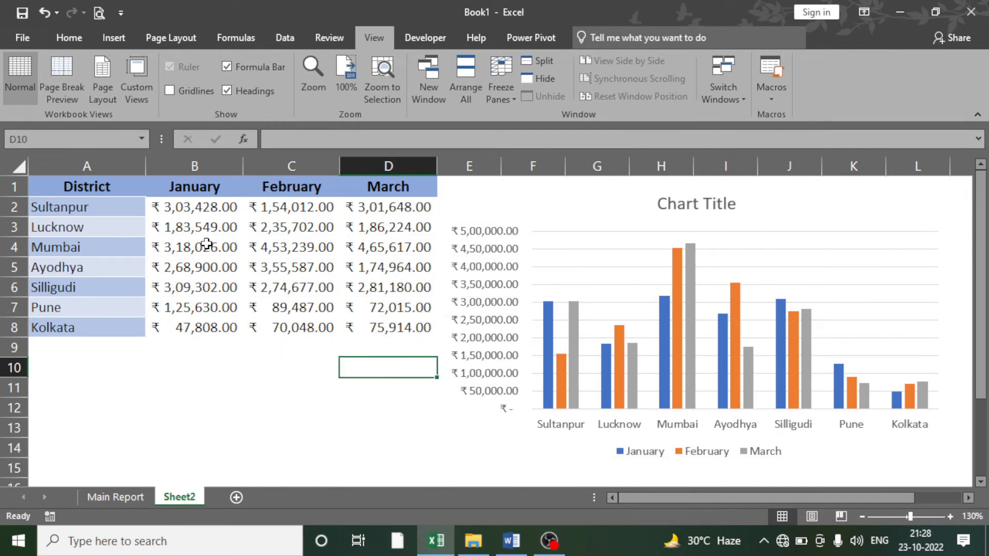
Compare Sultanpur's January and February summary formulas with the monthly columns in the Main Report
left_click(193, 207)
left_click(280, 211)
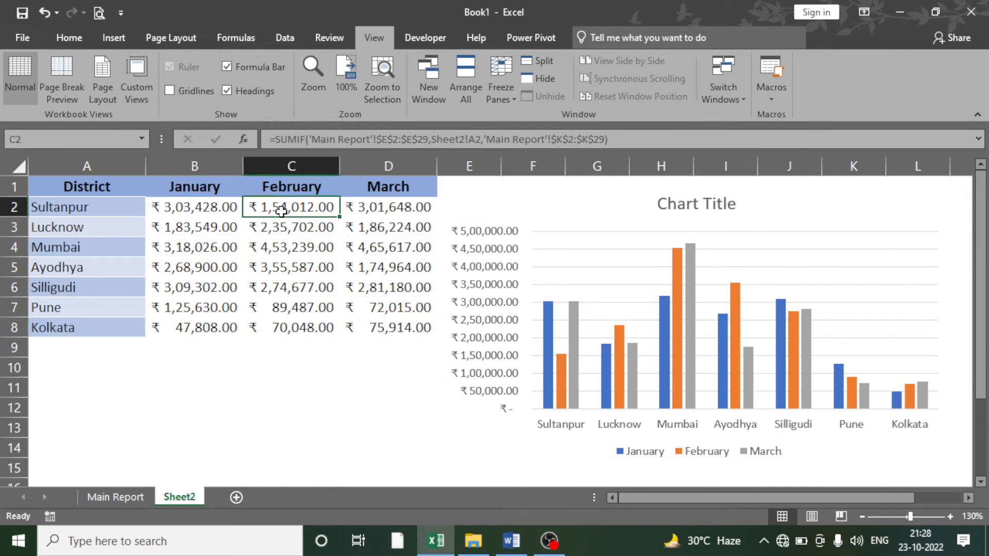
left_click(332, 384)
left_click(238, 384)
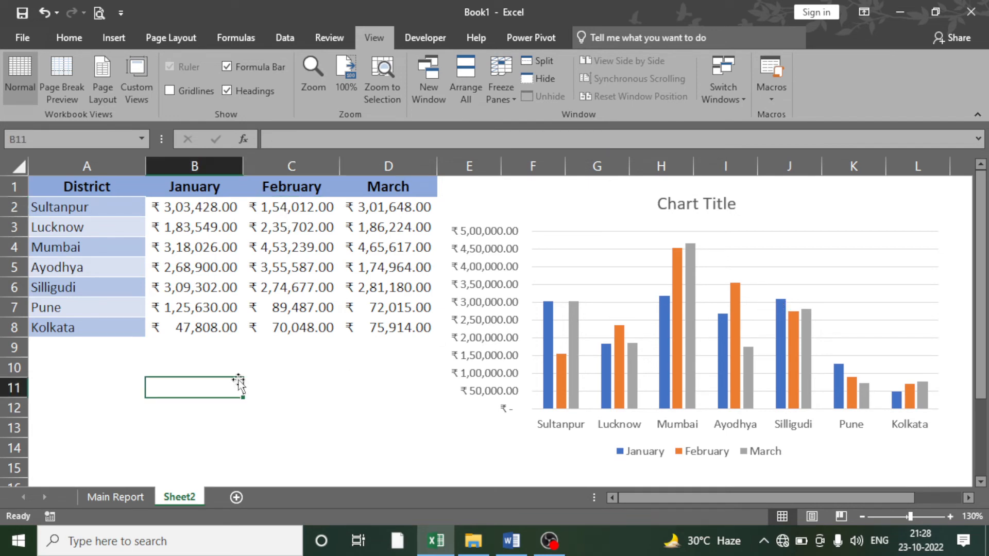
left_click(119, 497)
left_click(567, 229)
scroll(569, 229, "up", 5)
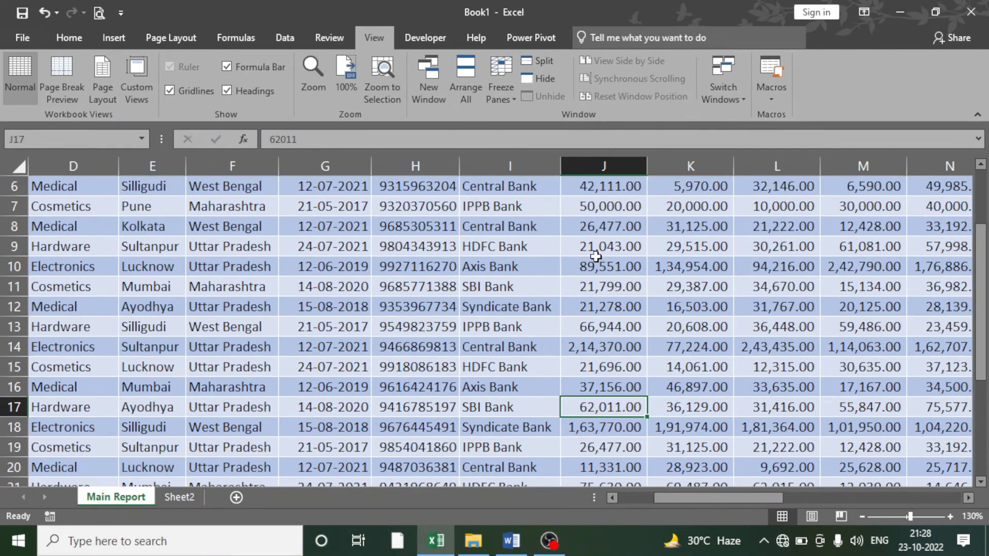
left_click(603, 217)
key("Down")
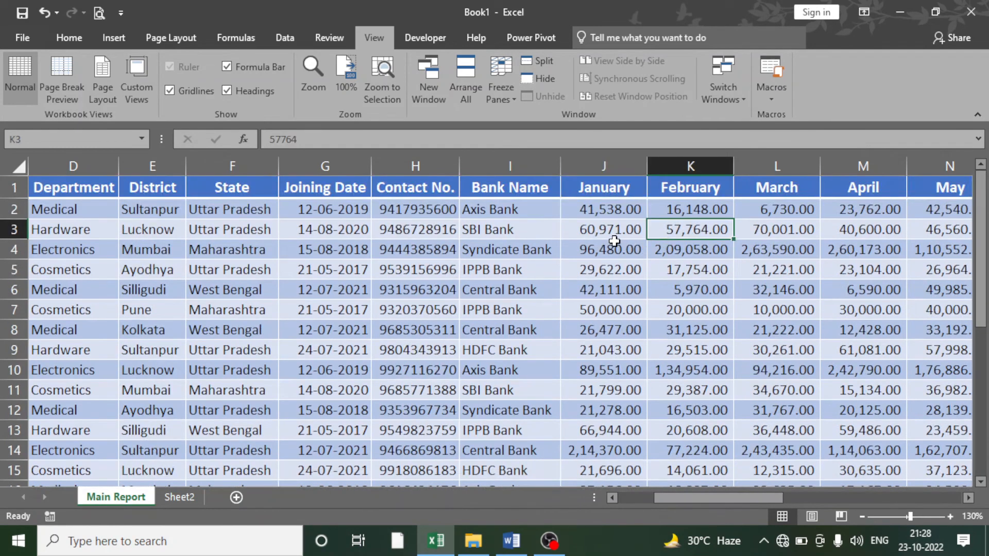
key("Down")
Inspect Kolkata's January column in the Sheet2 chart, then check the District column in the Main Report
left_click(200, 502)
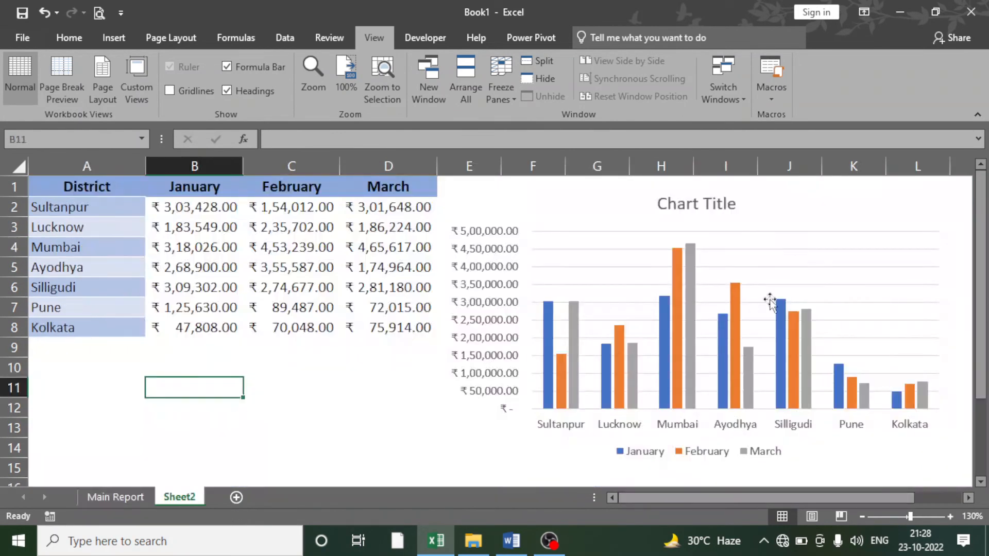
left_click(334, 410)
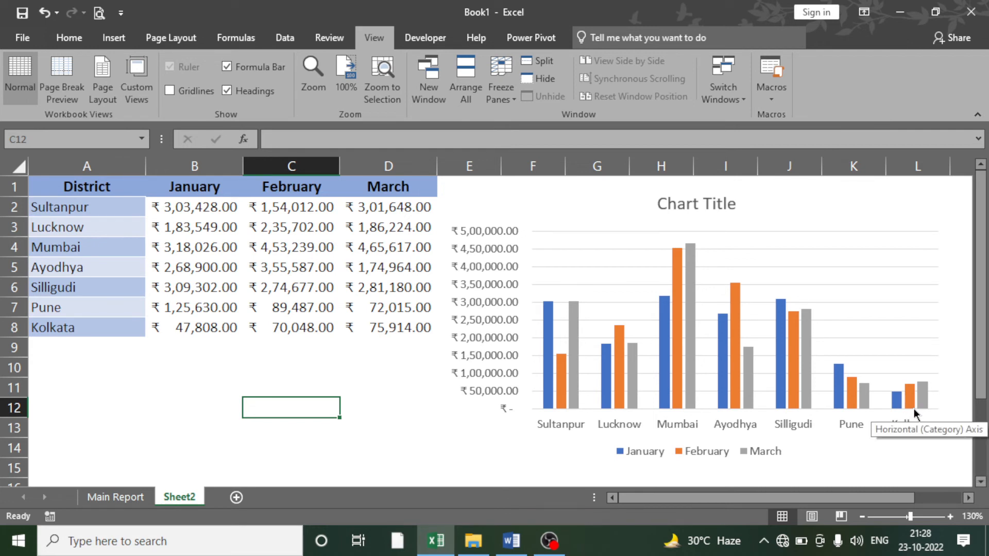
mouse_move(910, 402)
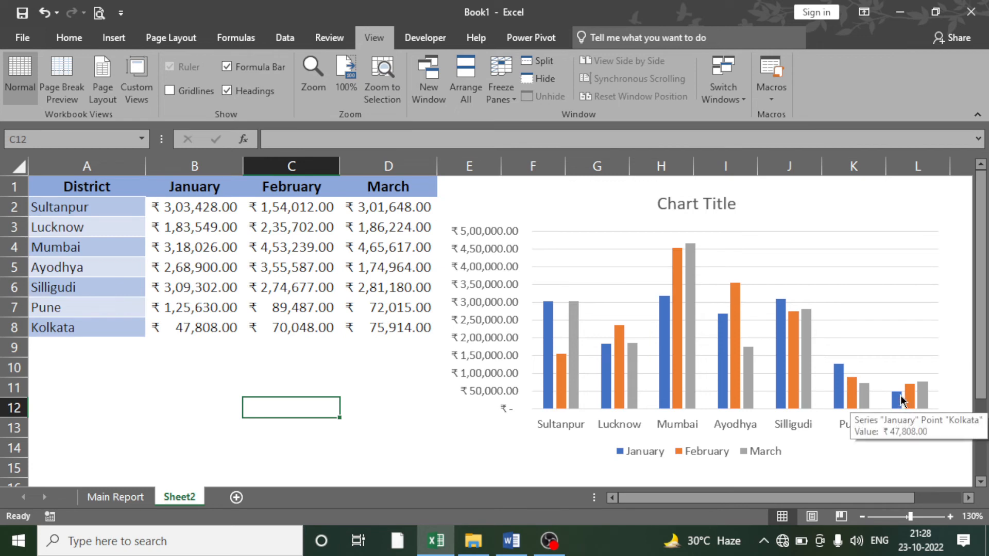
left_click(128, 494)
left_click(191, 289)
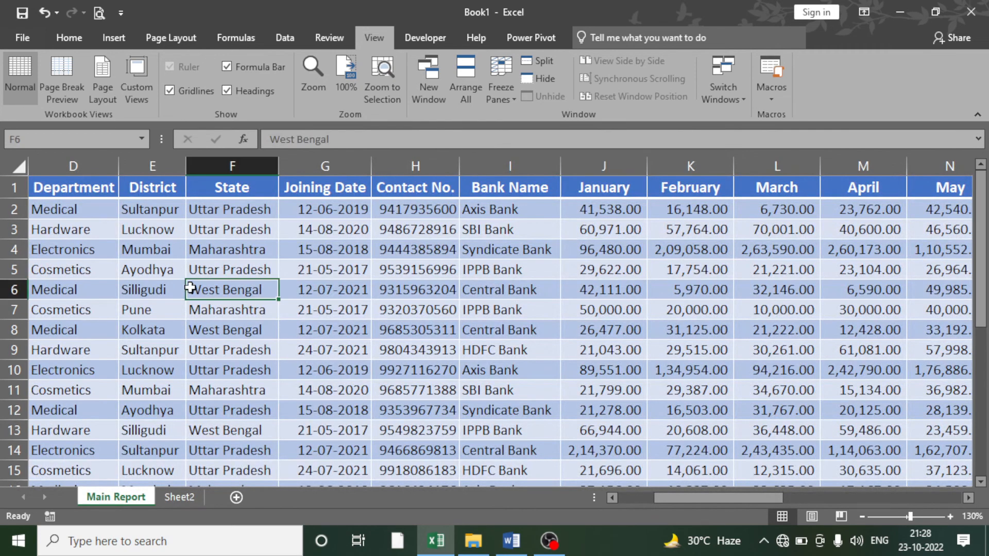
left_click(147, 250)
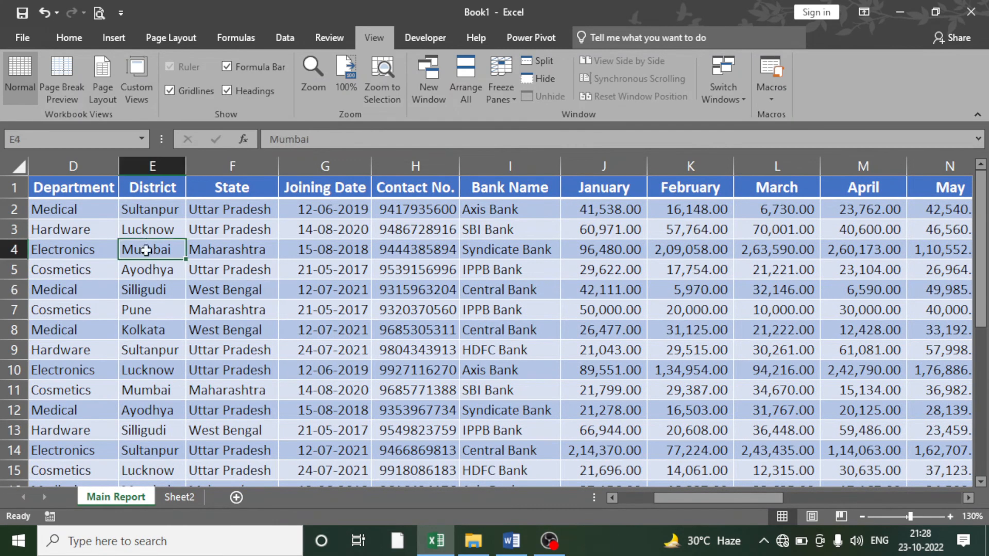
Set Kolkata's January sales in row 8 of the Main Report to 200000, then check the Sheet2 chart
left_click(152, 324)
left_click(594, 332)
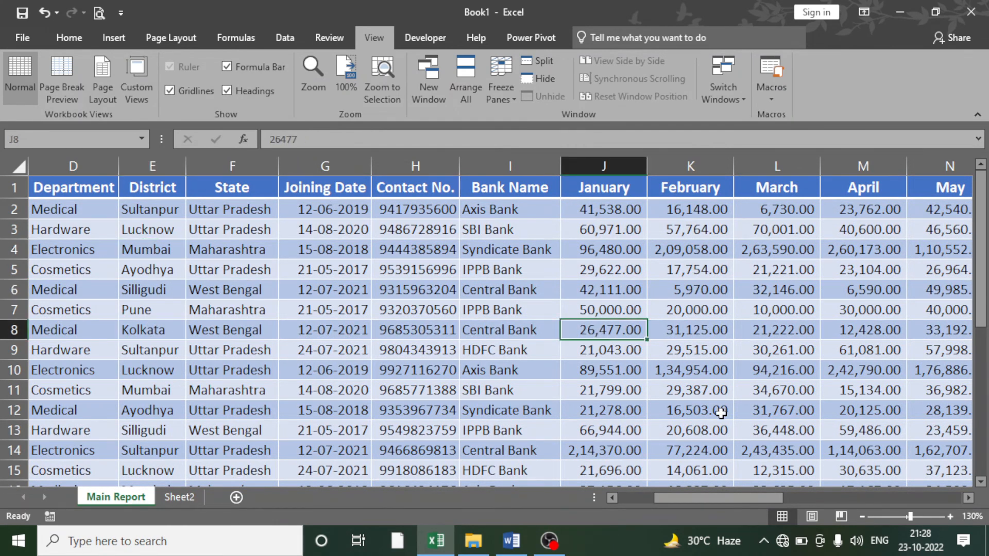
type("1")
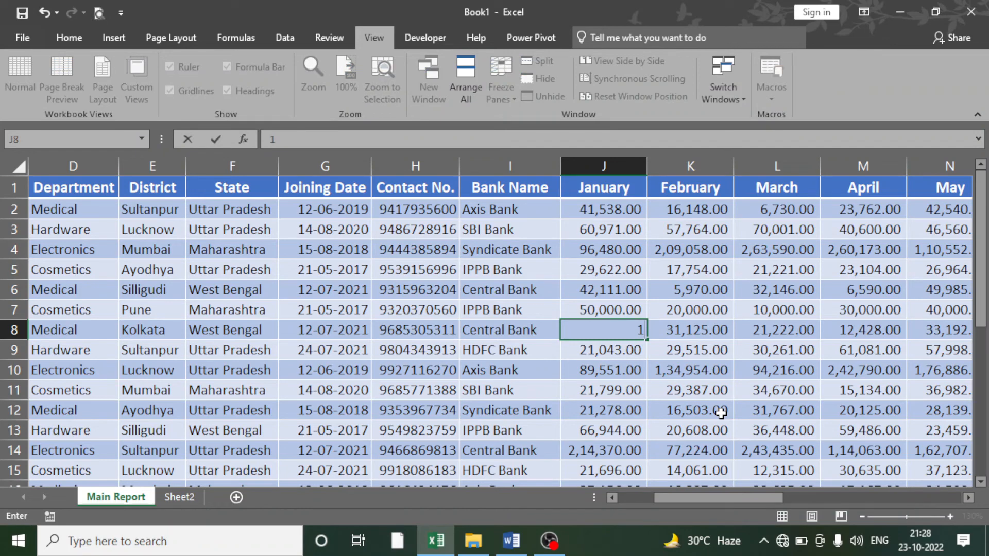
type("00000")
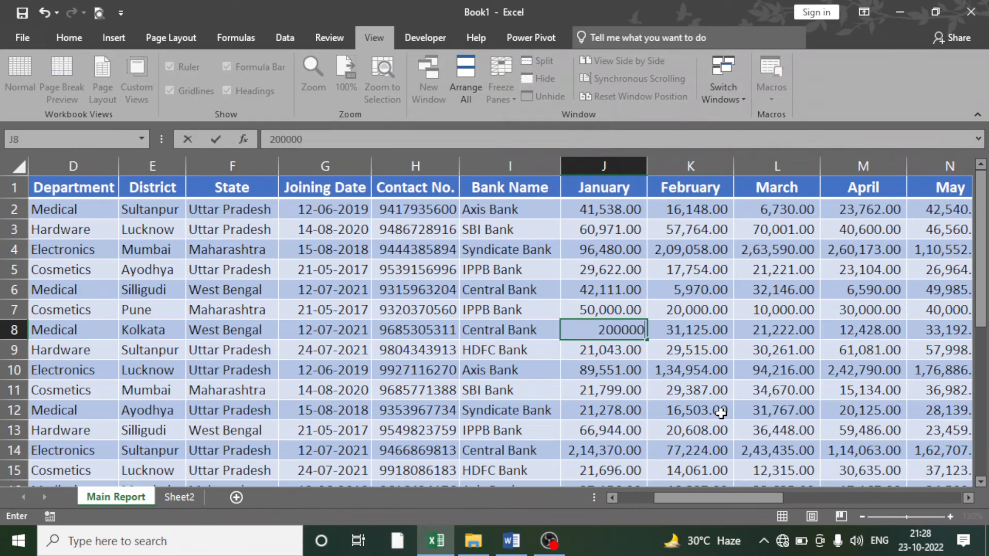
key("Return")
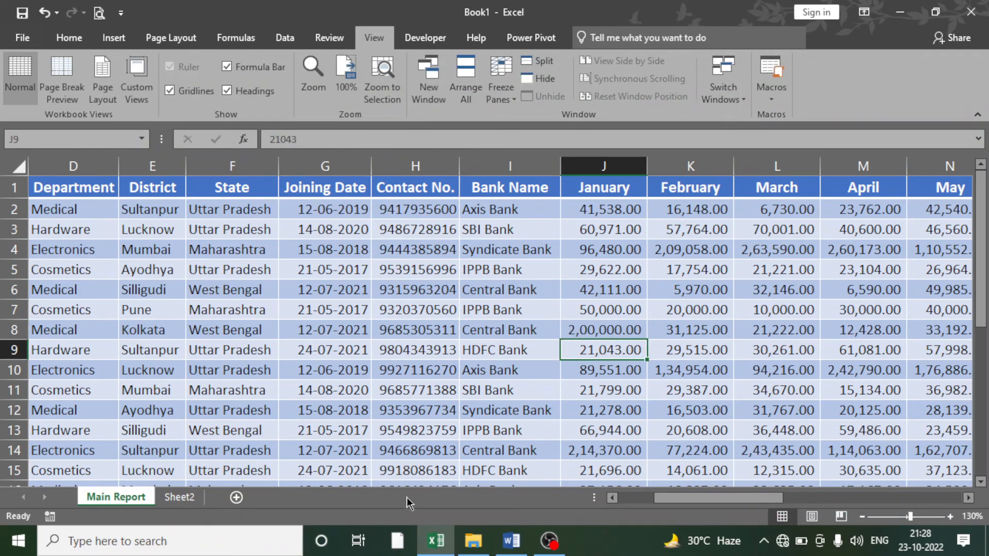
left_click(179, 497)
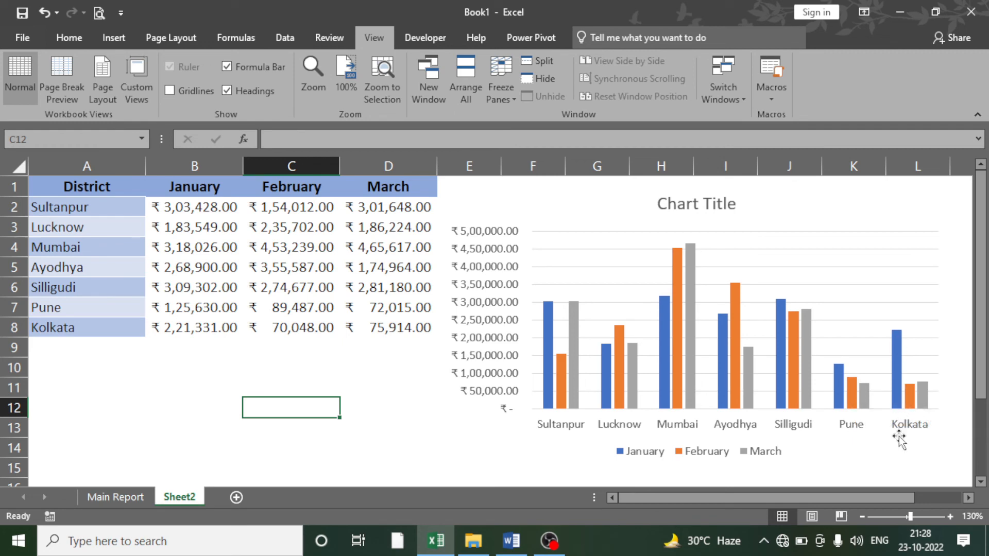
Compare the Main Report's January and February figures with the Mumbai and Pune summary formulas on Sheet2
left_click(115, 497)
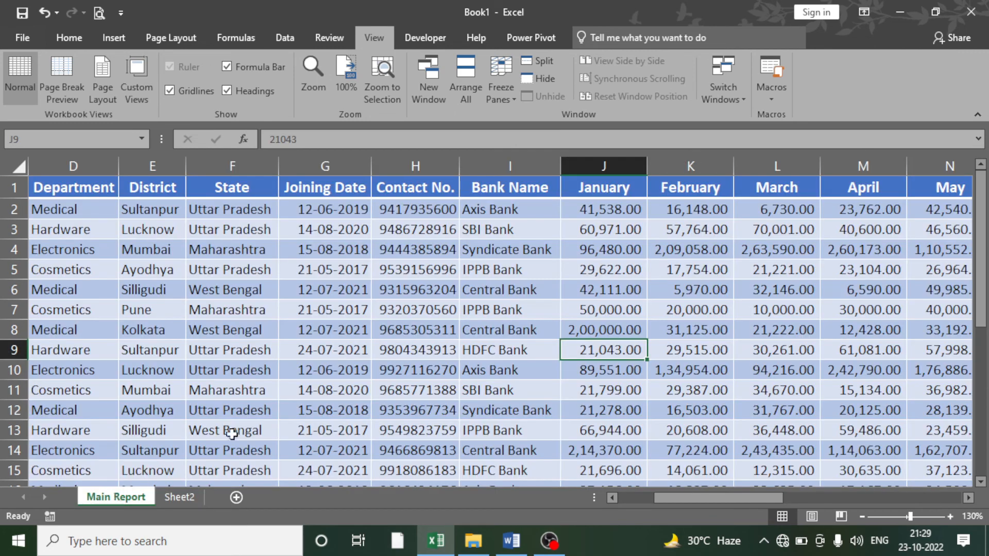
left_click(625, 211)
left_click(652, 249)
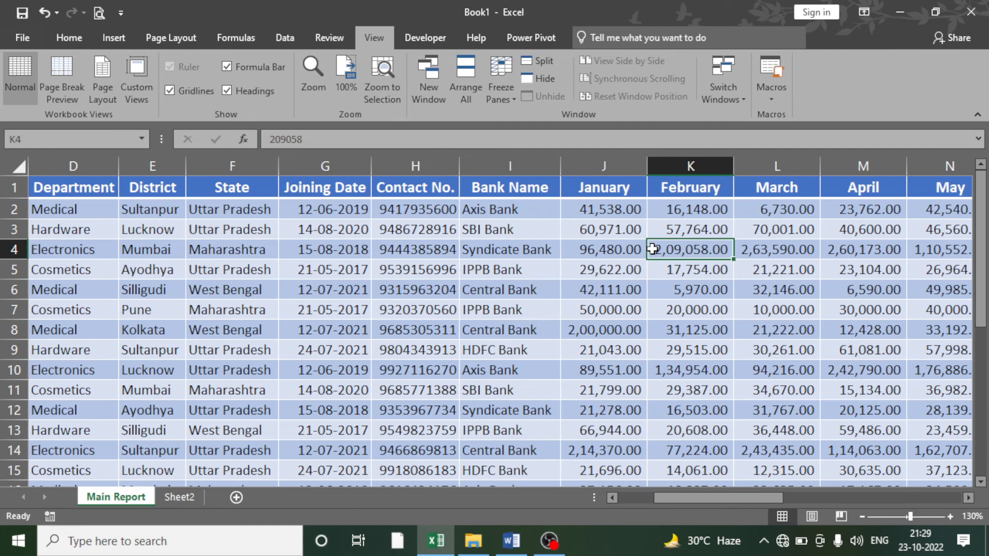
left_click(696, 290)
left_click(191, 499)
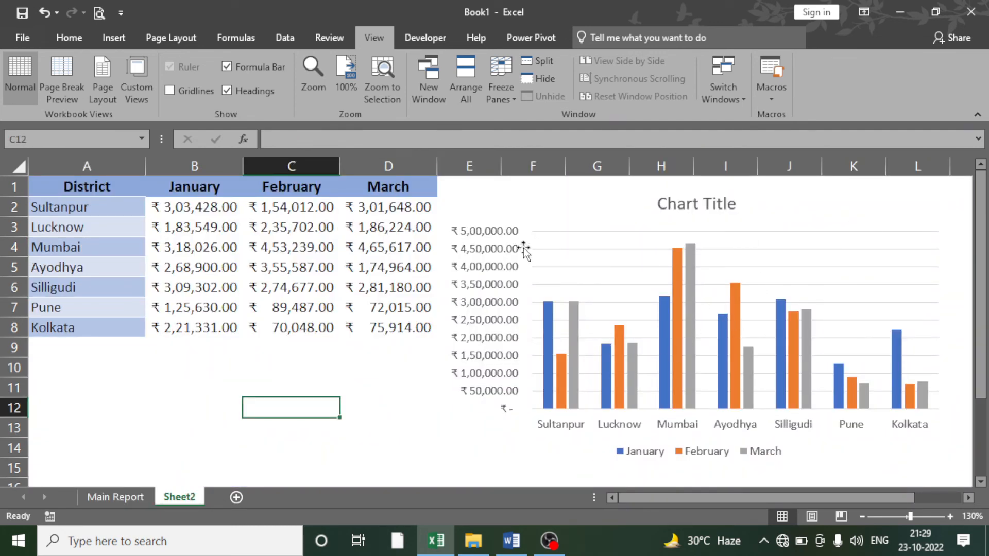
left_click(300, 249)
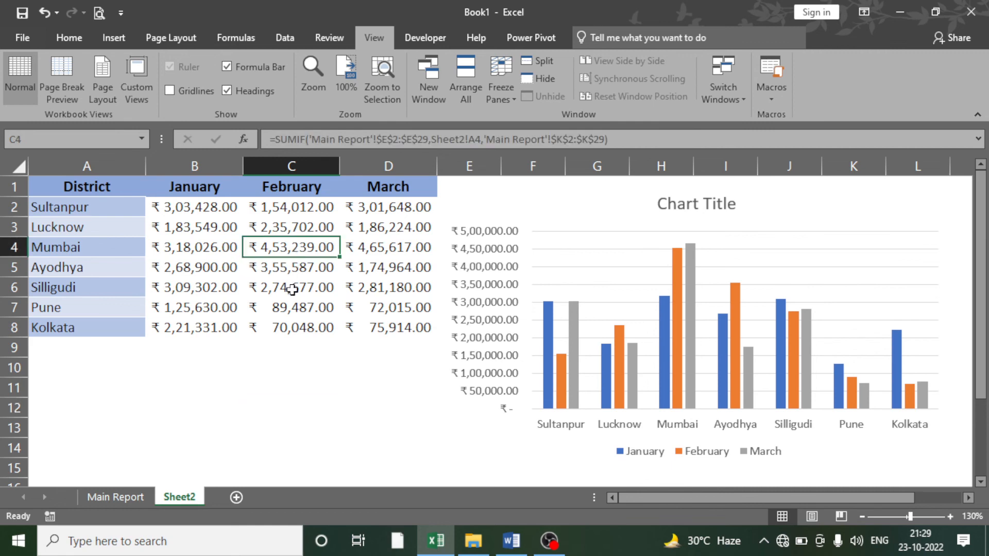
left_click(291, 309)
left_click(379, 309)
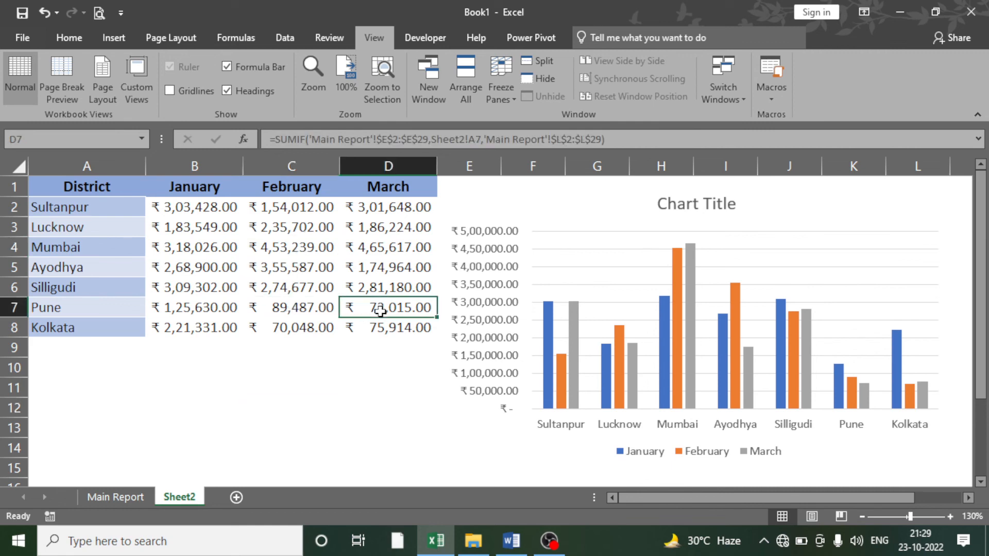
left_click(96, 498)
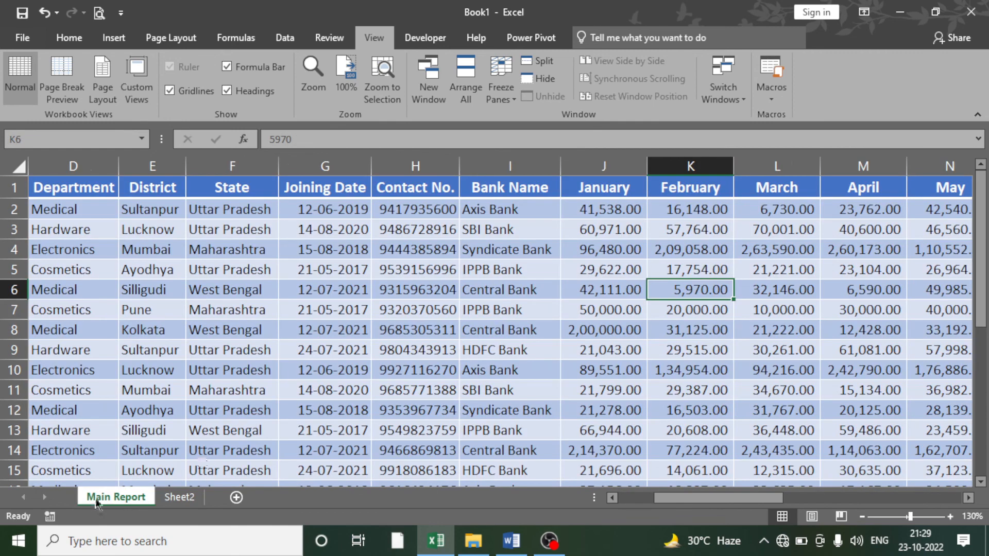
left_click(179, 497)
left_click(278, 243)
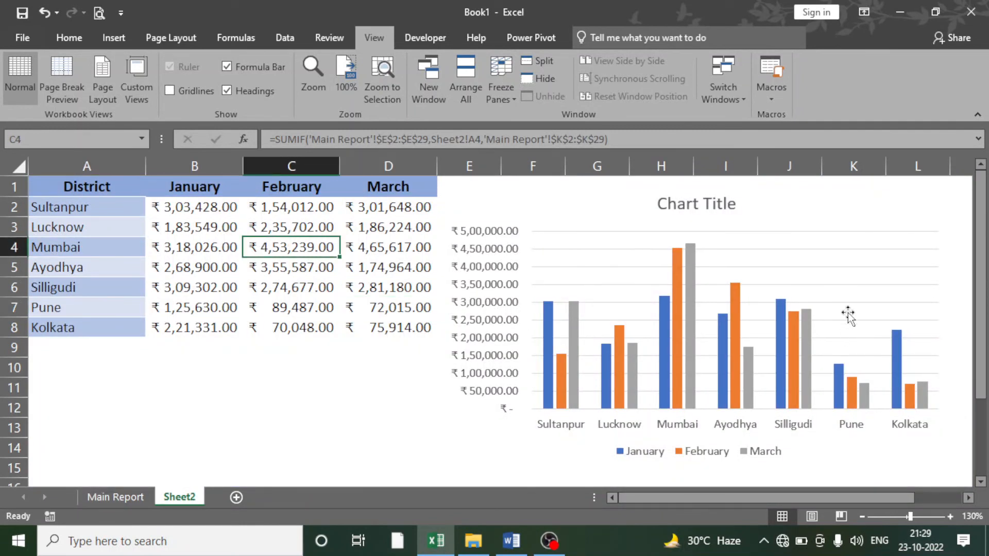
Delete the chart title from the district sales chart on Sheet2
left_click(769, 205)
left_click(686, 203)
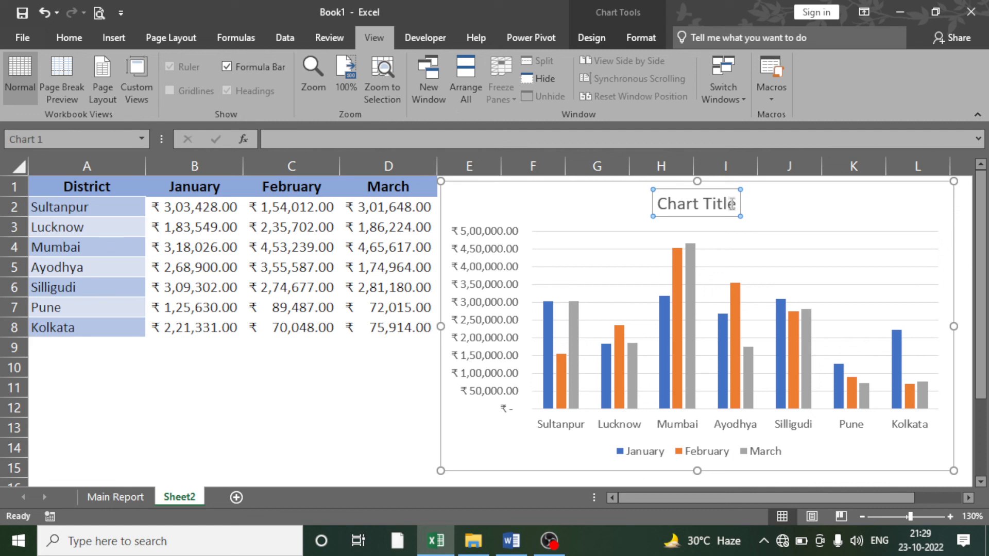
key("Delete")
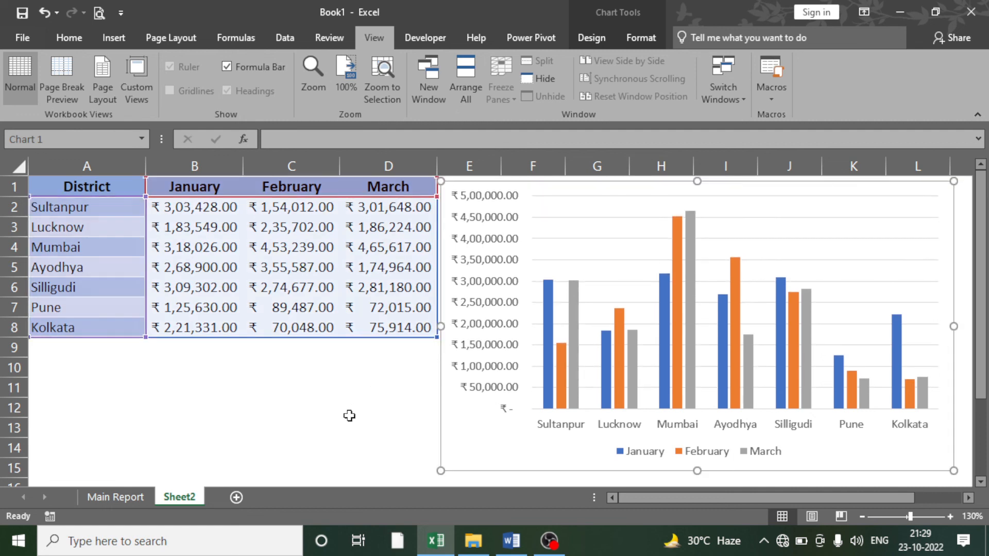
left_click(349, 413)
left_click(204, 385)
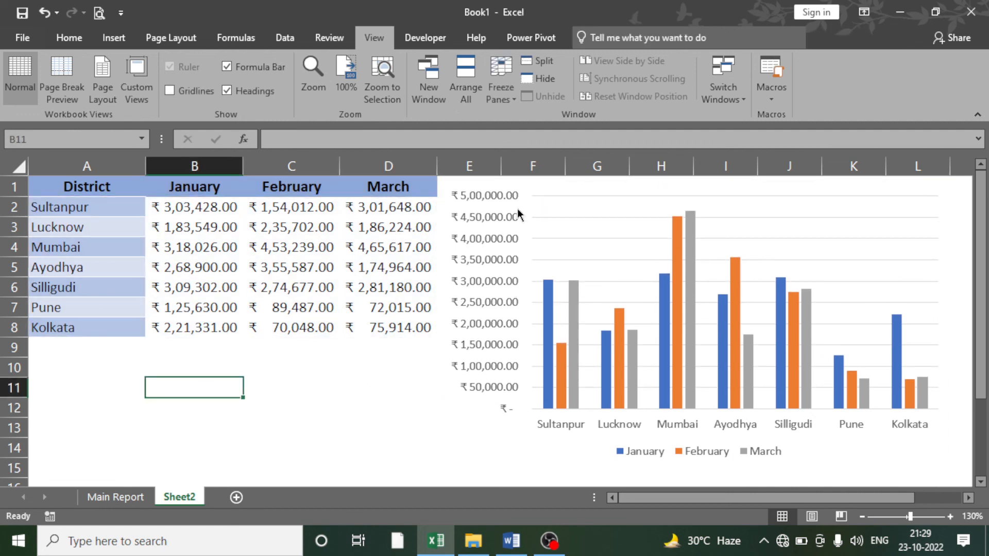
left_click(492, 180)
left_click(370, 381)
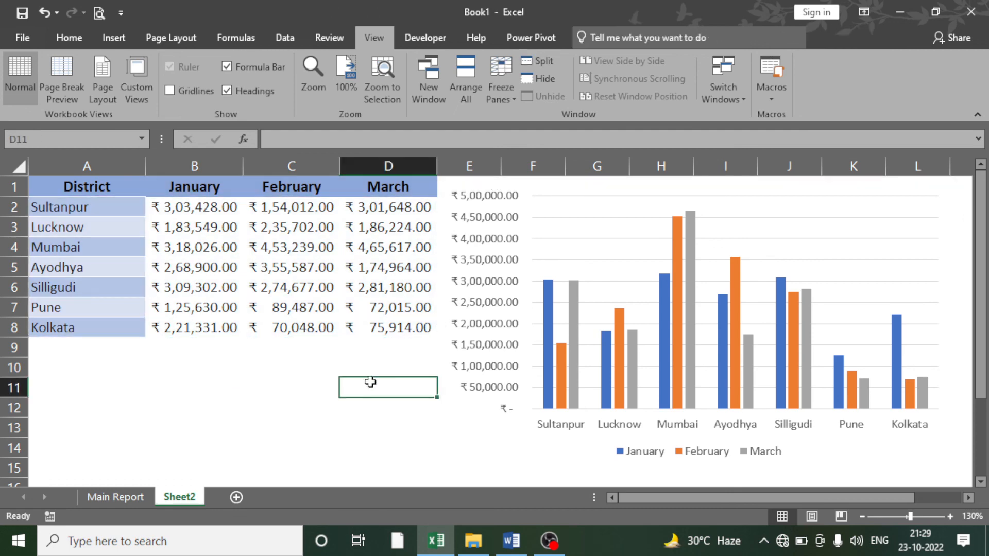
Review the Main Report's columns through to the District list in column AC and back to Reg No., then return to the Sheet2 summary
left_click(209, 210)
left_click(119, 496)
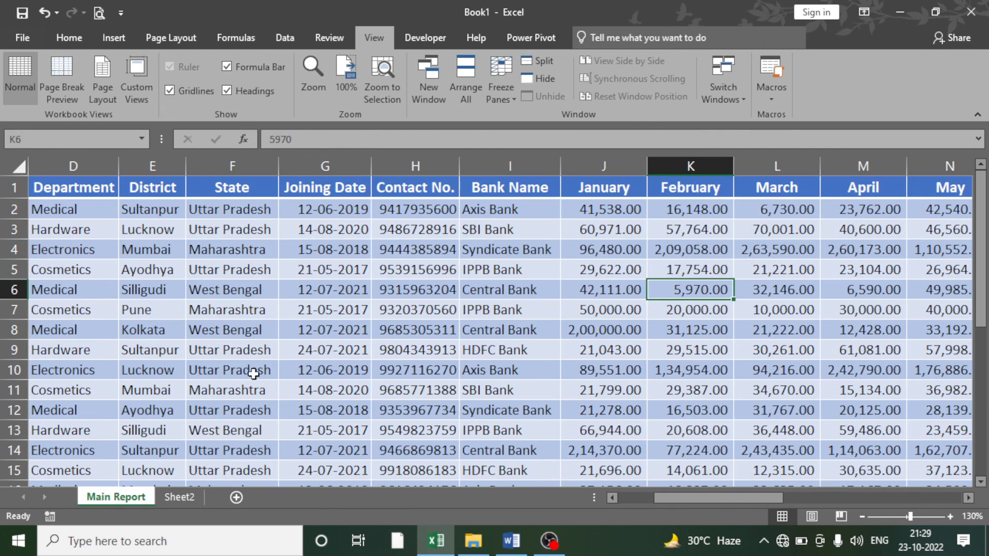
left_click(391, 283)
key("Right")
key("Right")
key("Right")
key("Right")
key("Right")
key("Right")
key("Right")
key("Right")
key("Right")
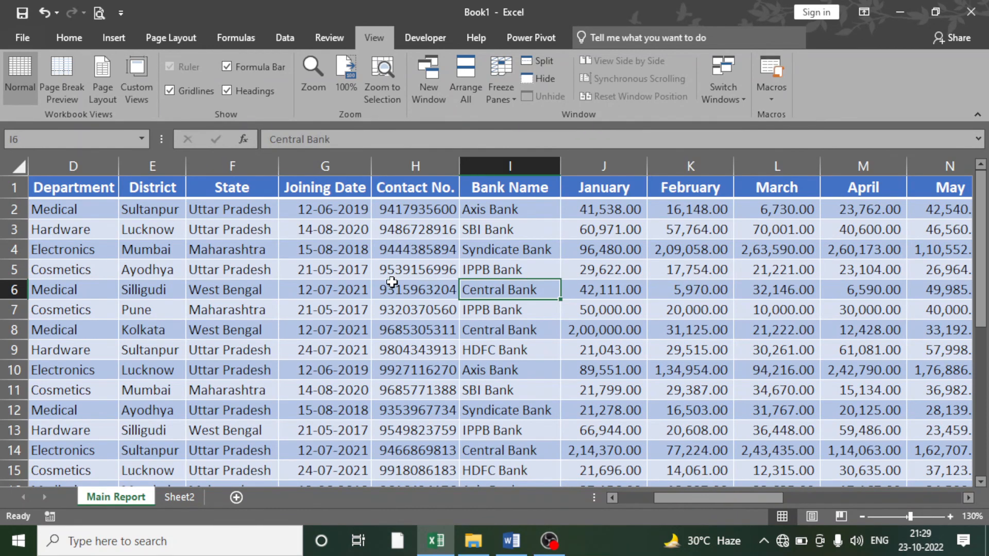
key("Right")
key("Right")
key("Right")
key("Right")
key("Right")
key("Right")
key("Right")
key("Right")
key("Right")
key("Right")
key("Right")
key("Right")
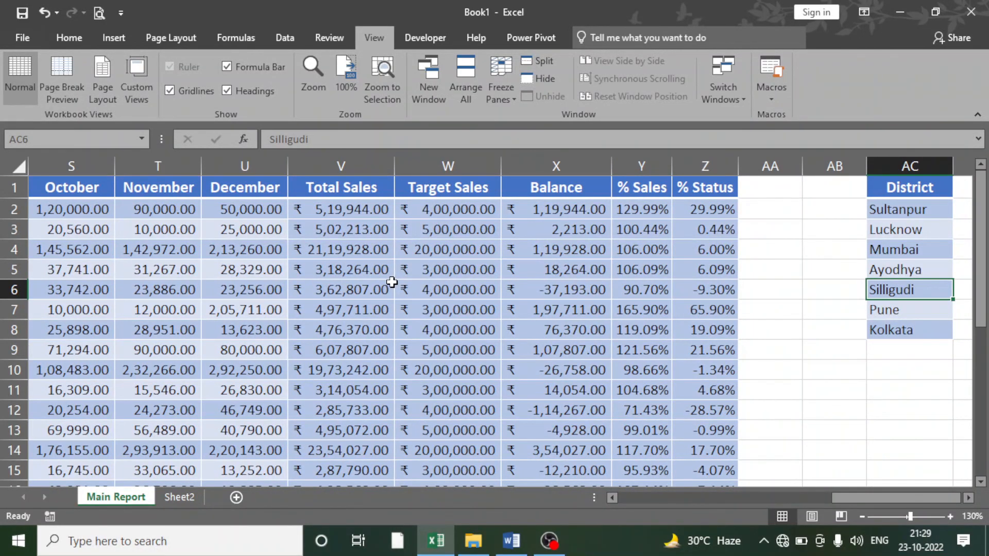
key("Left")
key("Left")
key("Left")
key("Left")
key("Left")
key("Left")
key("Left")
key("Left")
key("Left")
key("Left")
key("Left")
key("Left")
key("Left")
key("Left")
key("Left")
key("Left")
key("Left")
key("Left")
key("Left")
key("Left")
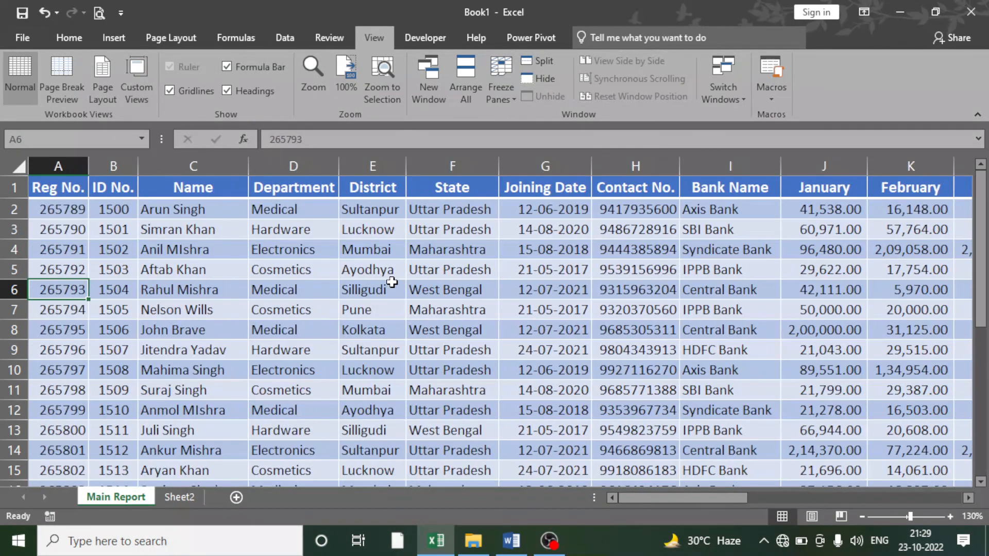
left_click(356, 250)
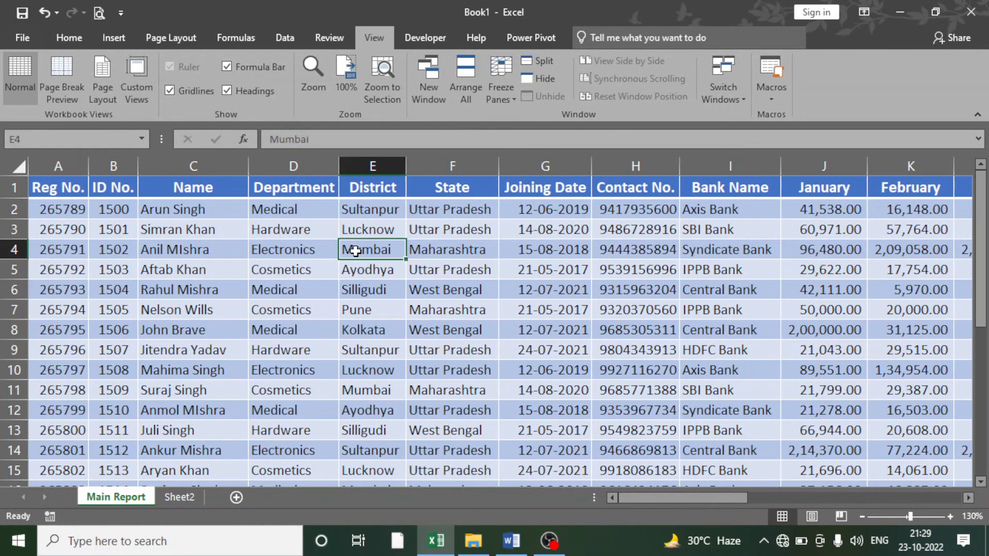
left_click(307, 229)
left_click(314, 203)
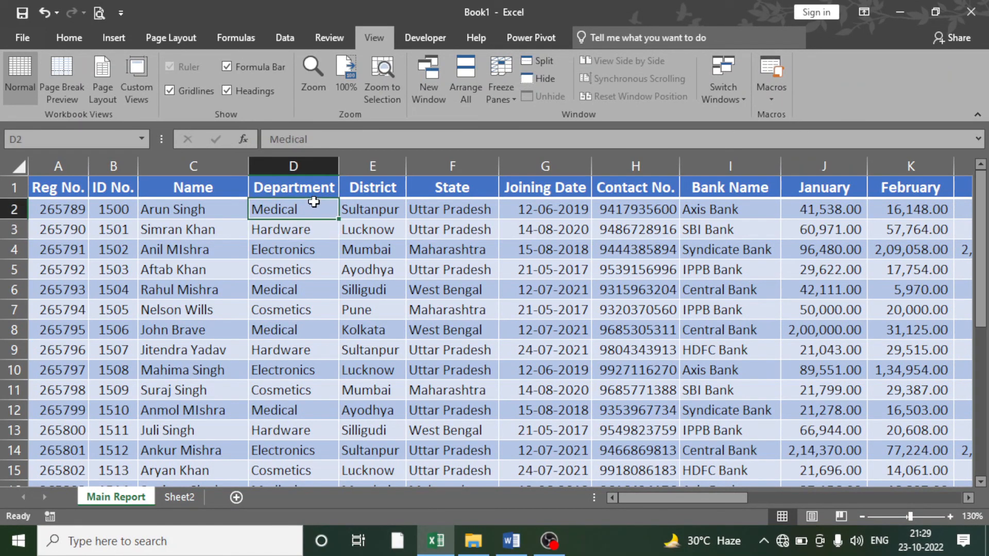
left_click(178, 496)
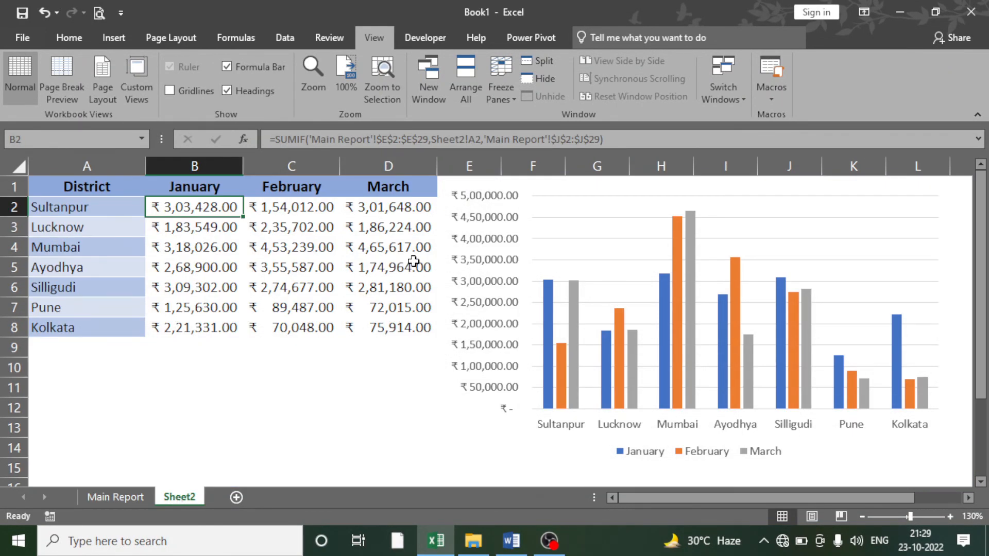
left_click(356, 408)
left_click(548, 541)
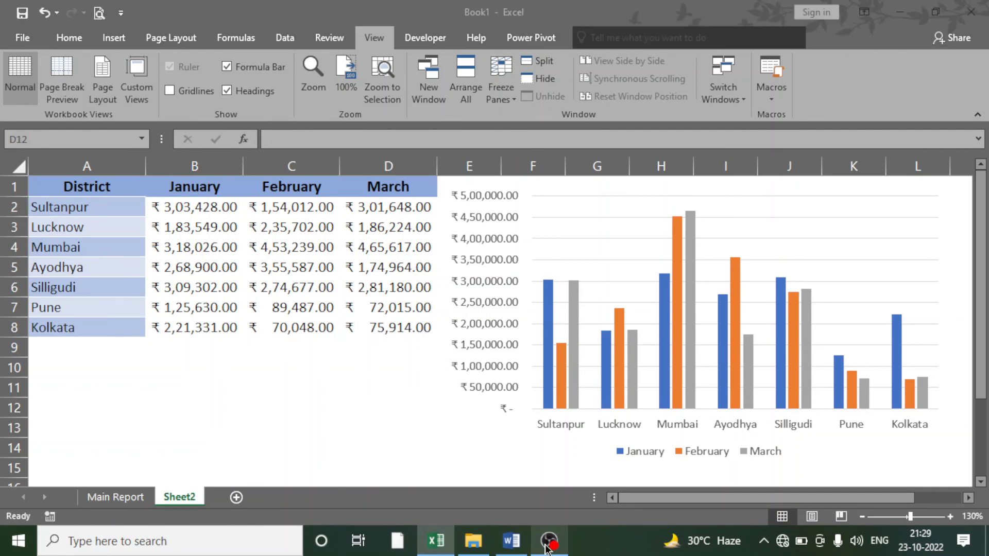